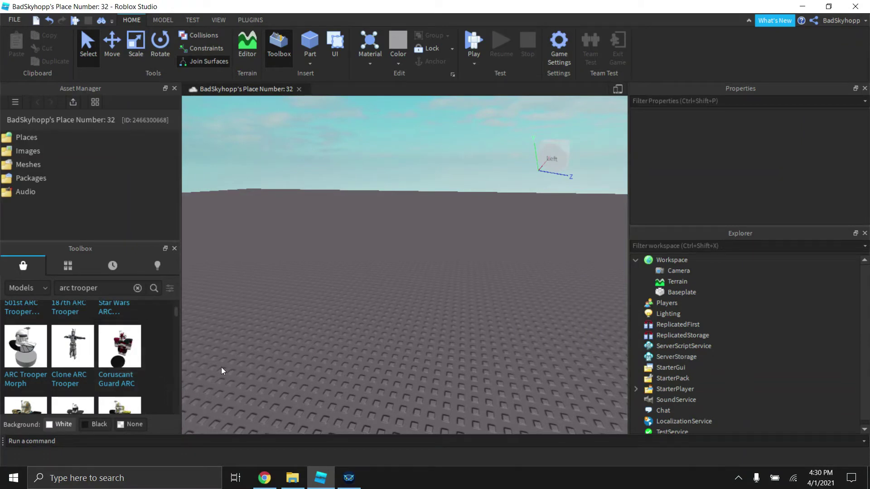
- Insert the Coruscant Guard ARC Trooper model from the arc trooper search results onto the baseplate and frame it from the front
scroll(72, 354, "down", 1)
scroll(85, 365, "up", 1)
mouse_move(137, 343)
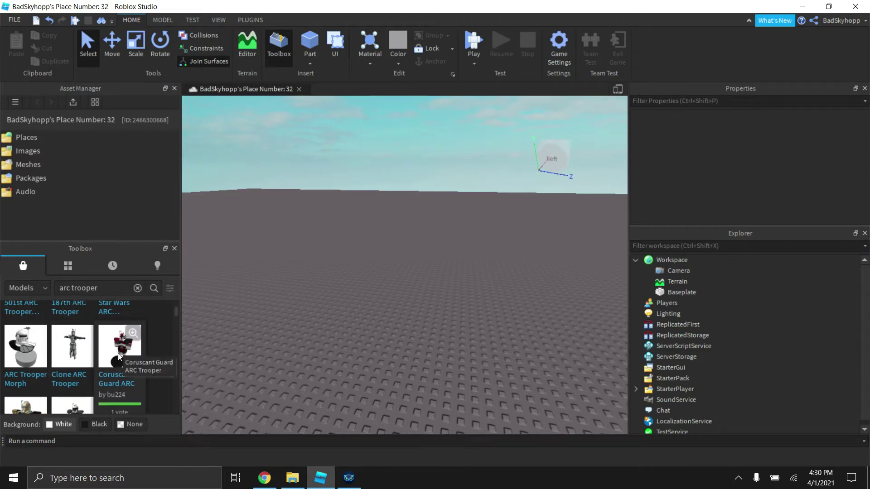
left_click_drag(120, 357, 326, 349)
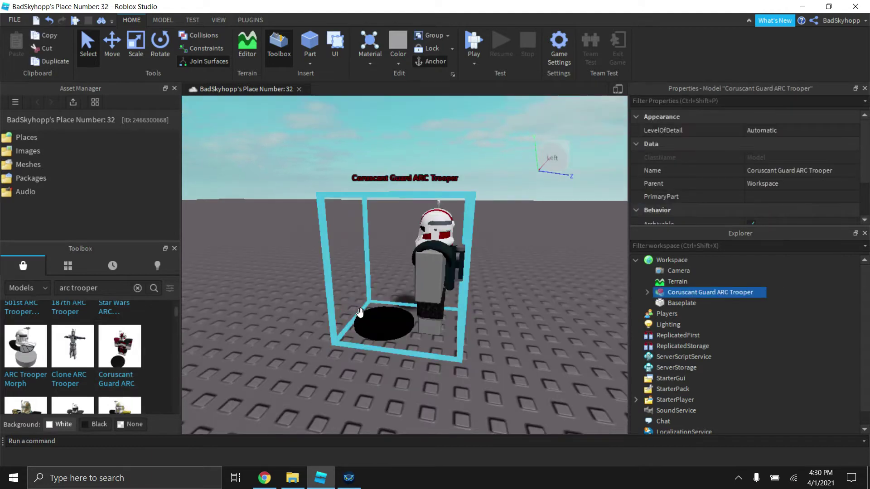
right_click_drag(360, 339, 360, 314)
scroll(462, 287, "down", 8)
right_click_drag(462, 286, 461, 286)
scroll(461, 286, "up", 4)
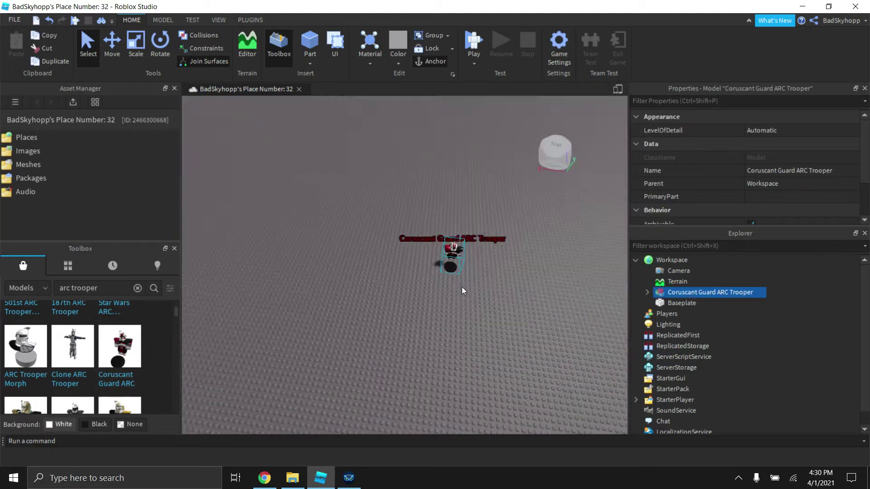
key("f")
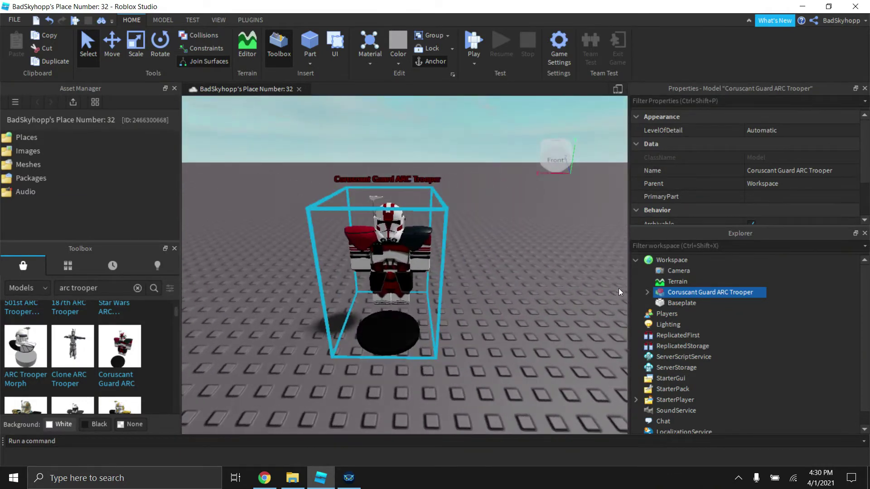
- Delete the FlagLabel and the black disc part named Head from the Coruscant Guard ARC Trooper model
left_click(648, 292)
left_click(671, 302)
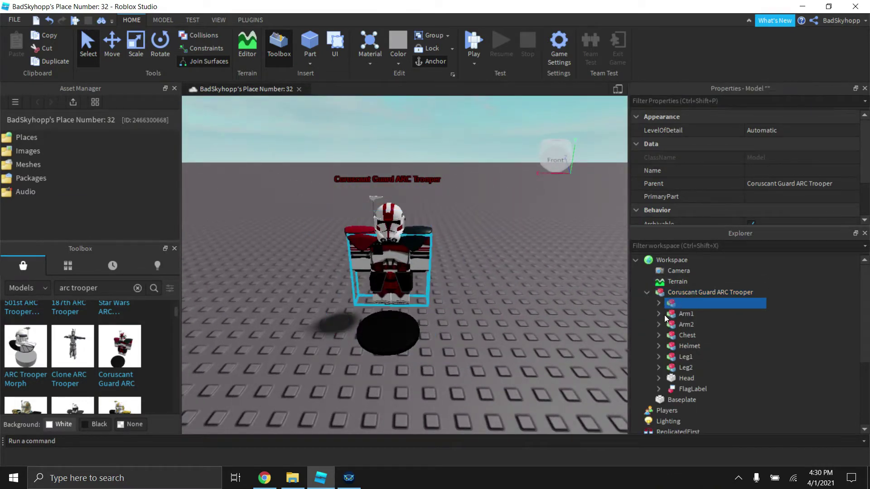
left_click(659, 314)
left_click(659, 314)
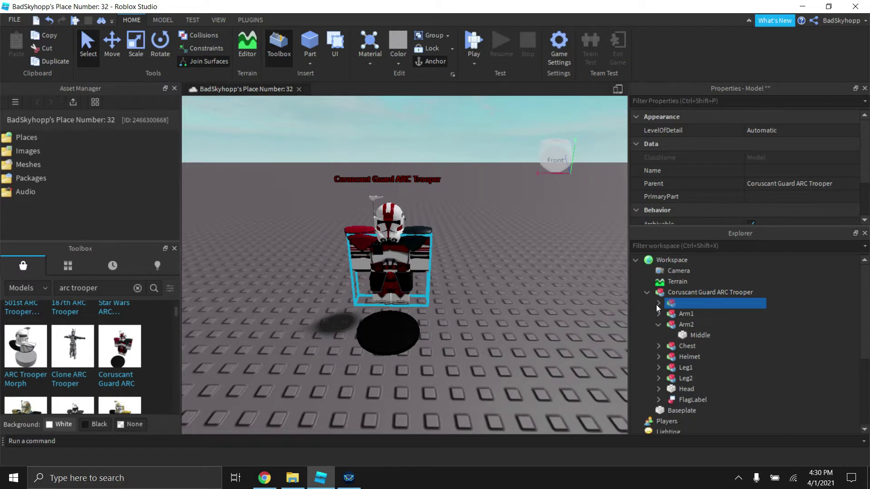
left_click(676, 385)
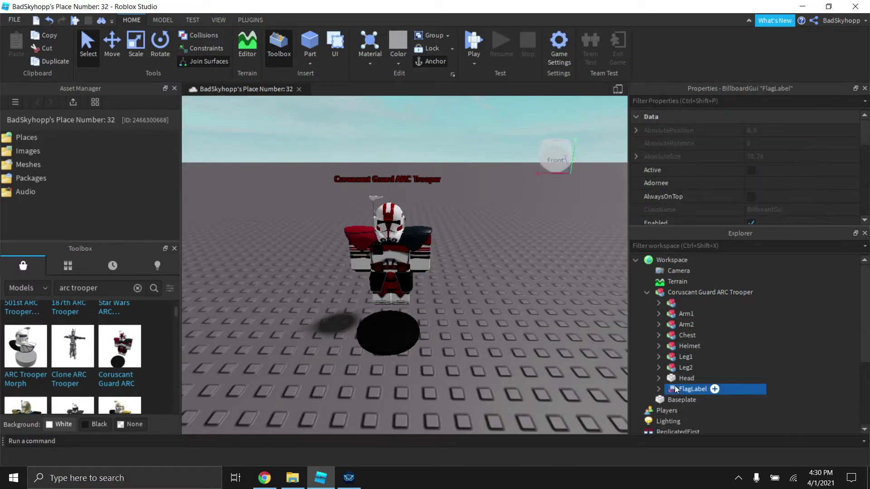
left_click_drag(675, 385, 672, 381)
left_click(673, 380)
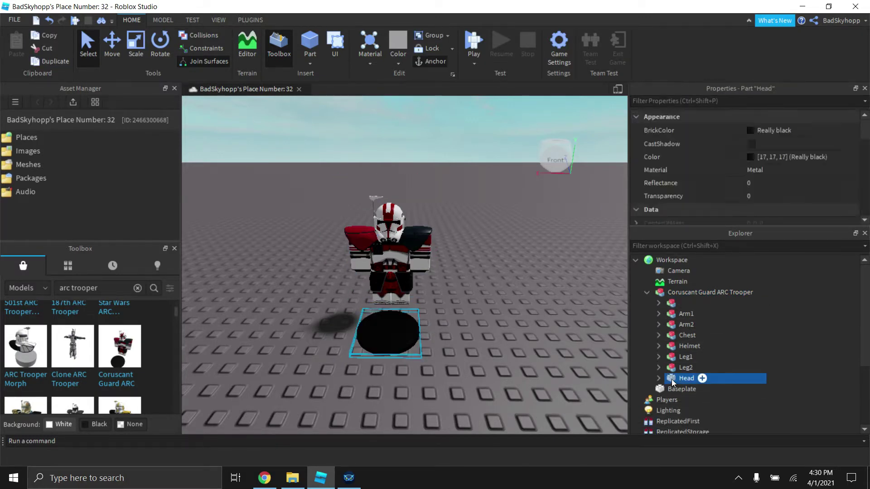
key("Delete")
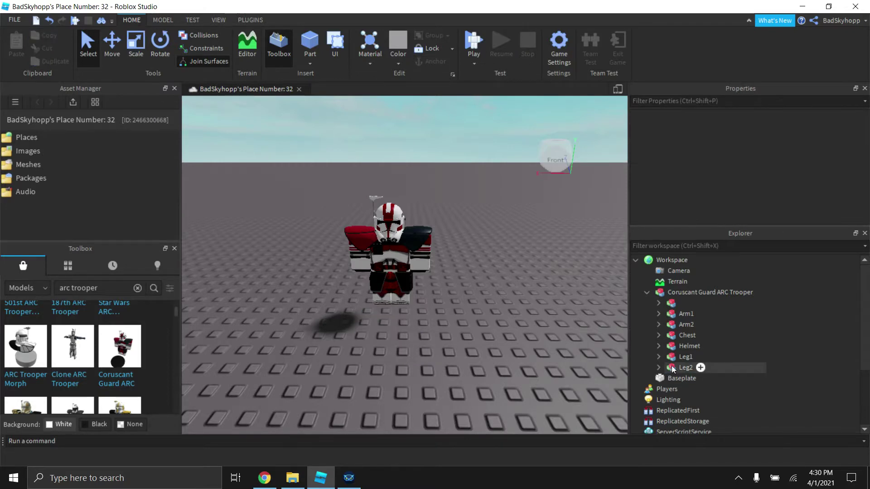
- Examine which body area each of the trooper's leg, helmet, arm and chest sub-models covers
left_click(673, 367)
left_click(675, 346)
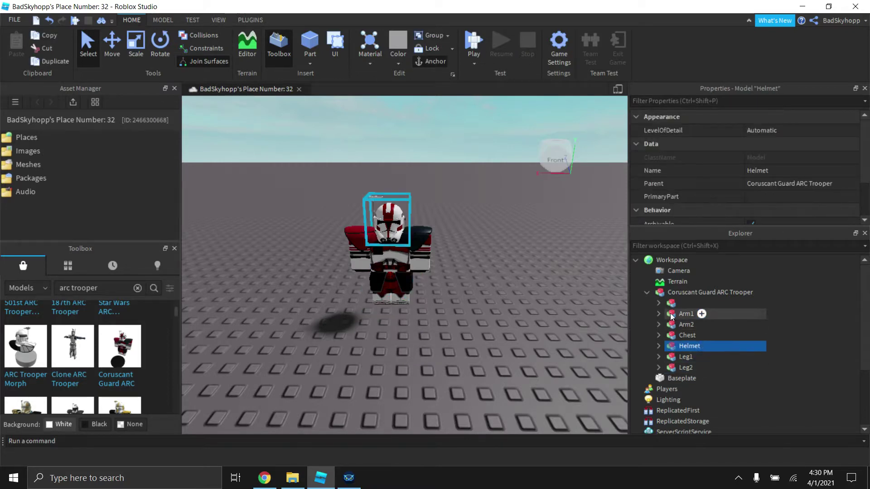
left_click(671, 324)
left_click(671, 293)
left_click(671, 303)
left_click(671, 314)
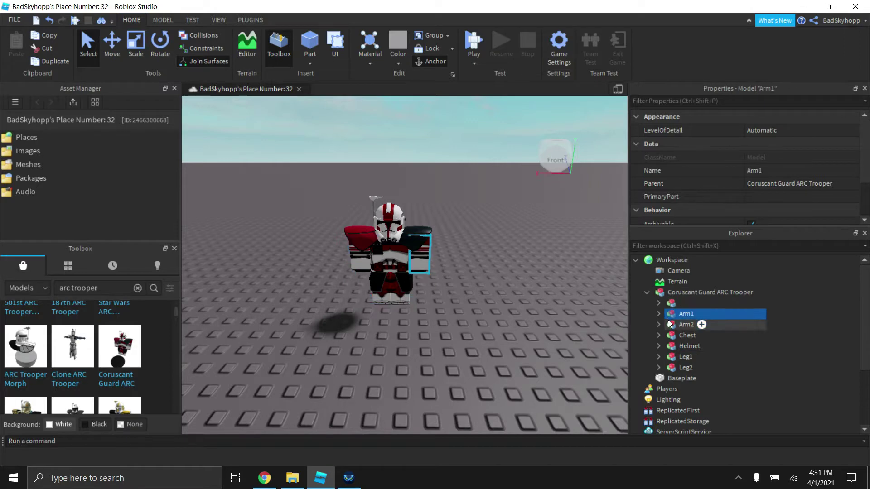
left_click(671, 335)
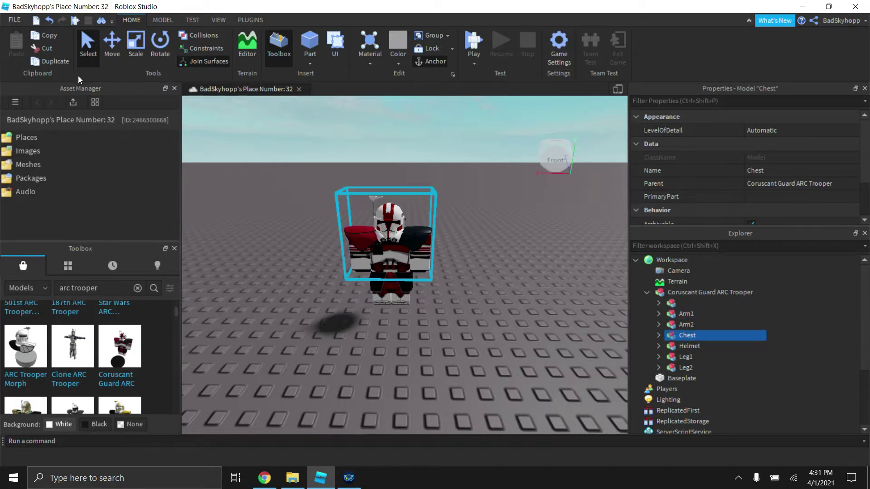
left_click(117, 55)
mouse_move(387, 150)
left_mouse_down()
mouse_move(387, 118)
mouse_move(388, 157)
left_mouse_up()
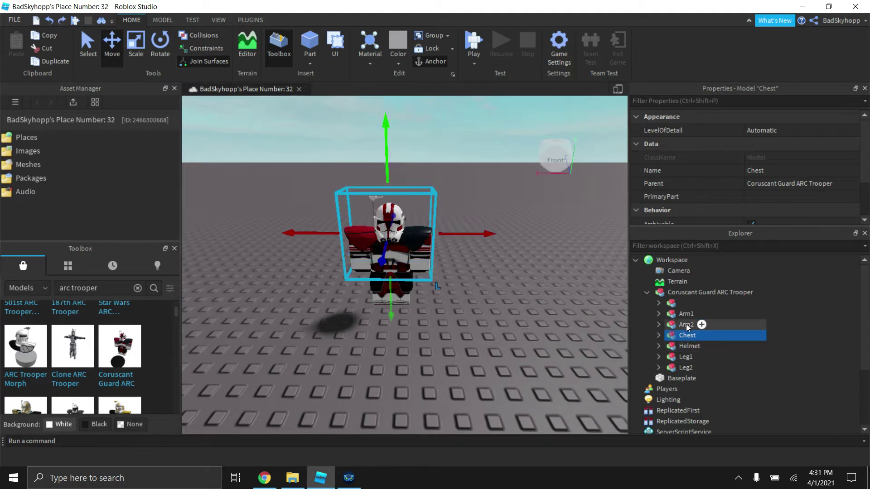
left_click(677, 325)
left_click(677, 335)
- Export the Helmet sub-model as an OBJ file named helmet into Downloads > GFXpeople and delete it from the trooper
left_click(688, 346)
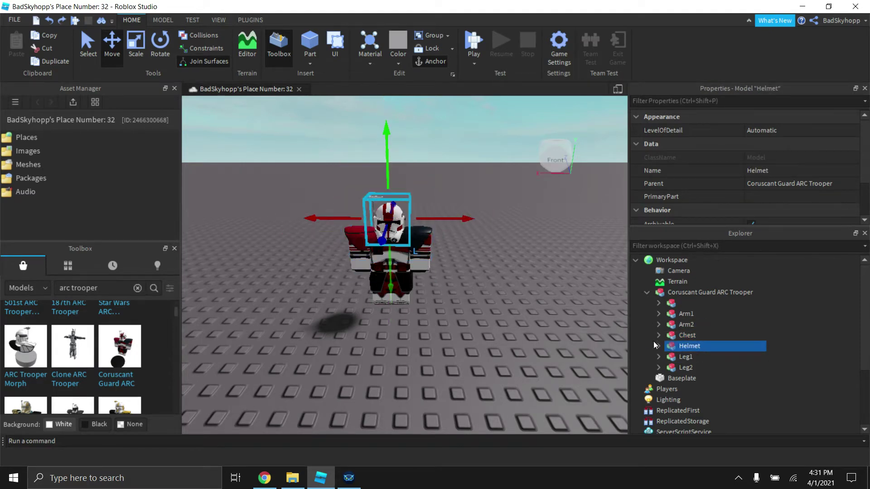
right_click(704, 346)
left_click(715, 320)
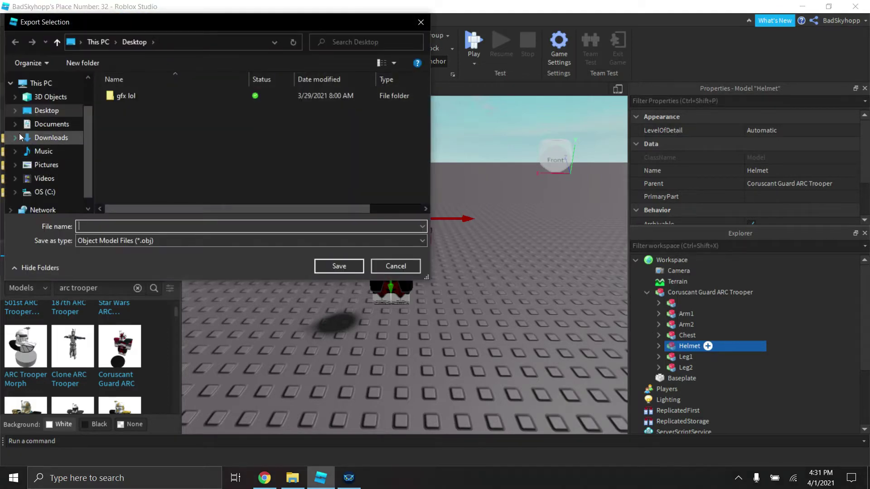
left_click(16, 135)
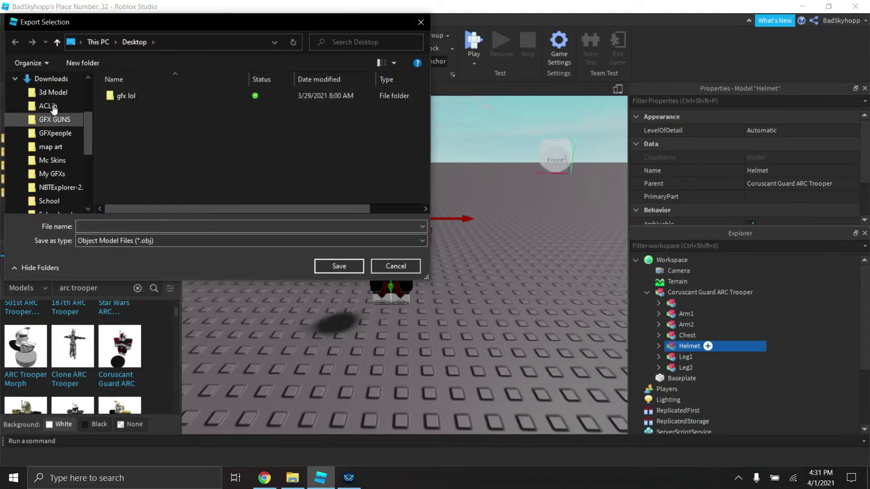
left_click(42, 137)
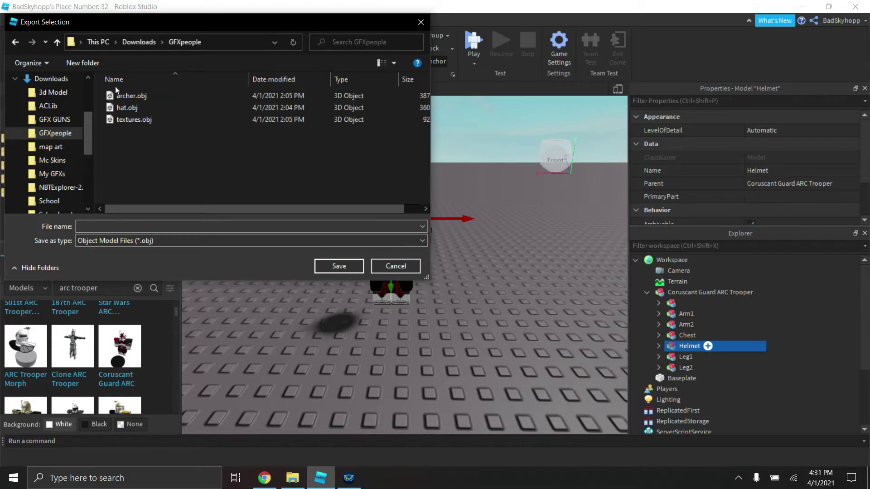
left_click(134, 224)
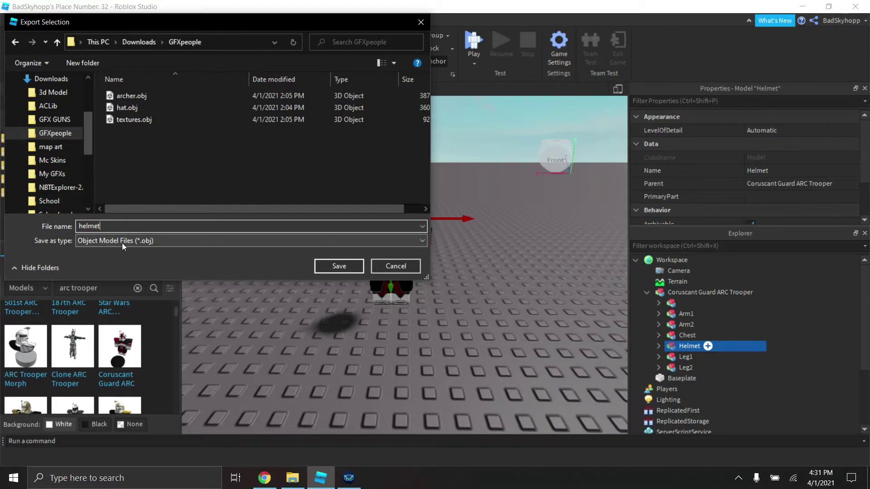
left_click(339, 266)
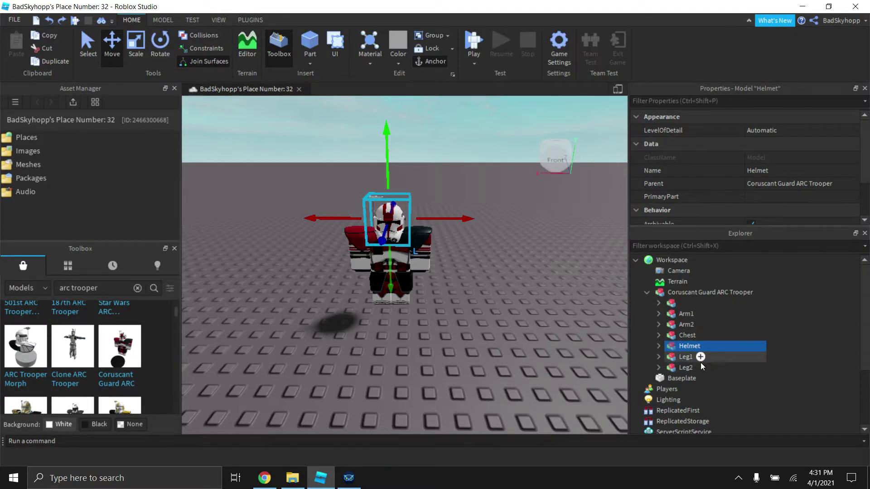
key("Delete")
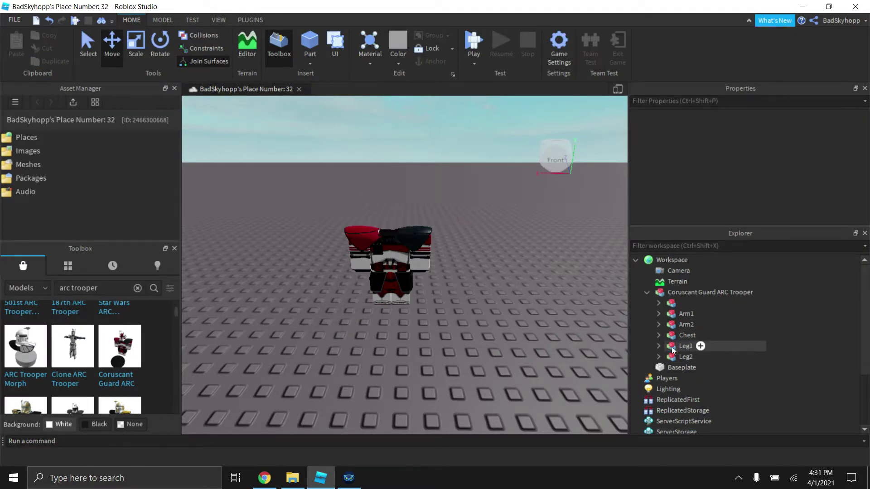
- Examine the remaining unnamed body model, arms and legs to see what each contains and covers
left_click(680, 302)
left_click(684, 313)
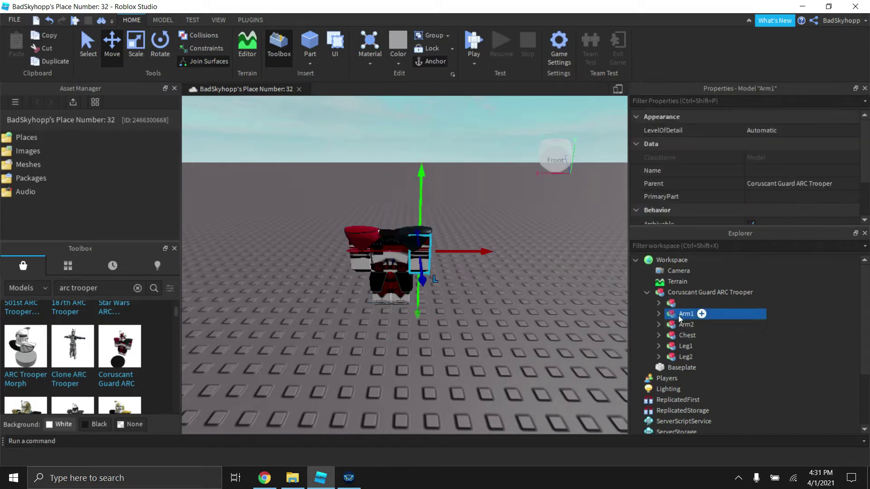
left_click(682, 324)
left_click(685, 357)
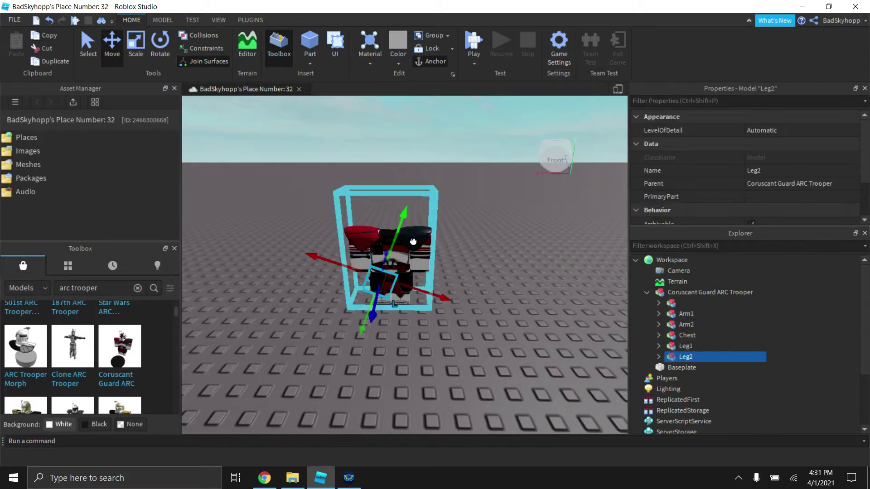
left_click(707, 293)
left_click(659, 303)
left_click(671, 303)
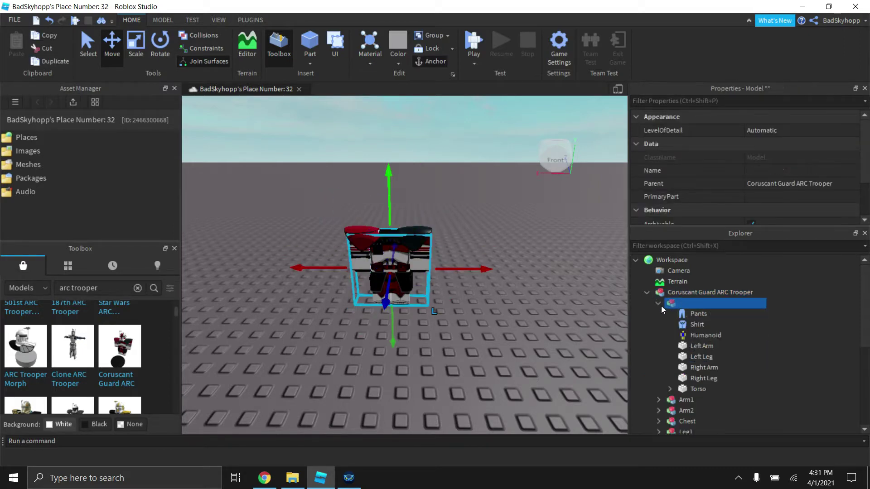
left_click(659, 303)
left_click(671, 314)
left_click(675, 324)
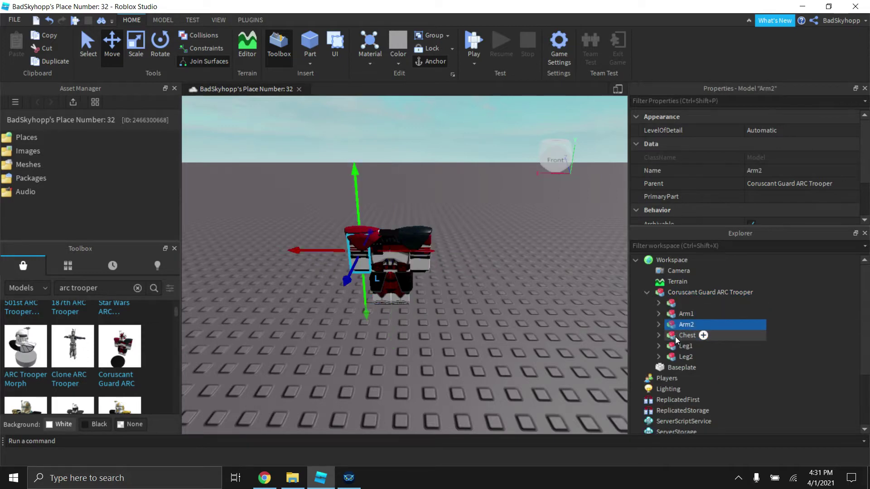
- Export the Chest sub-model as an OBJ file named pauldron into the GFXpeople folder and delete it from the trooper
left_click(676, 336)
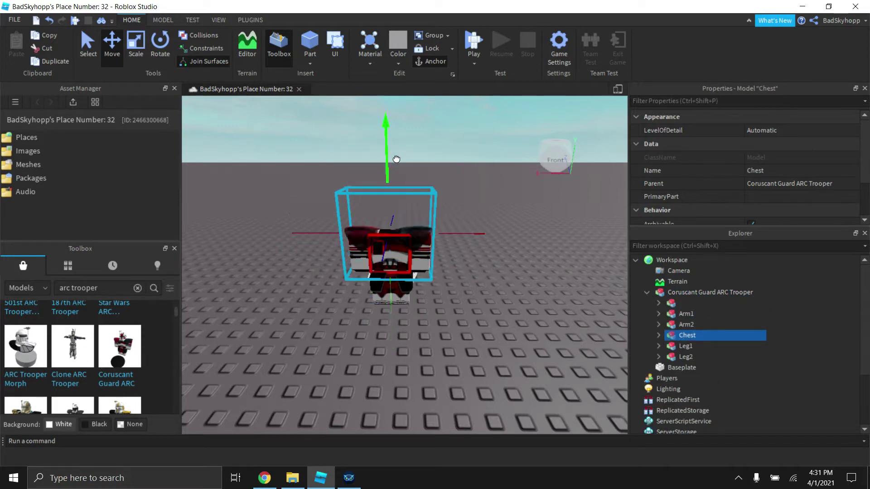
left_click_drag(566, 155, 523, 164)
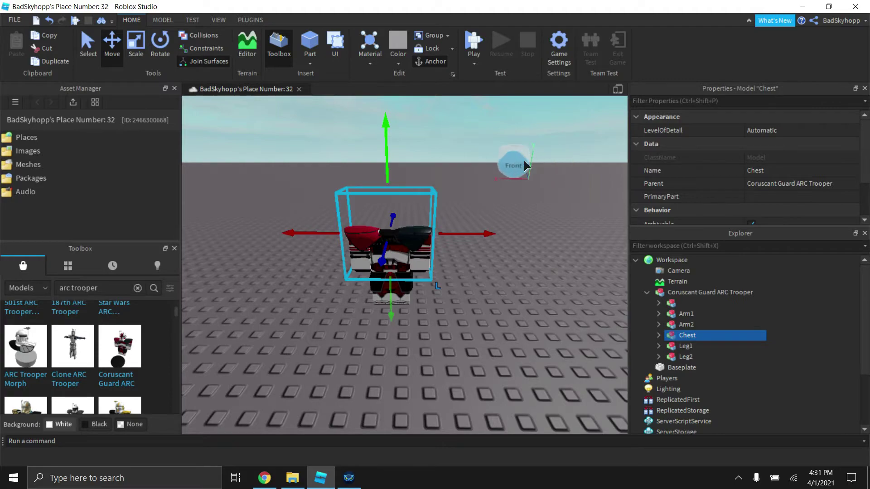
right_click_drag(500, 240, 501, 240)
key("f")
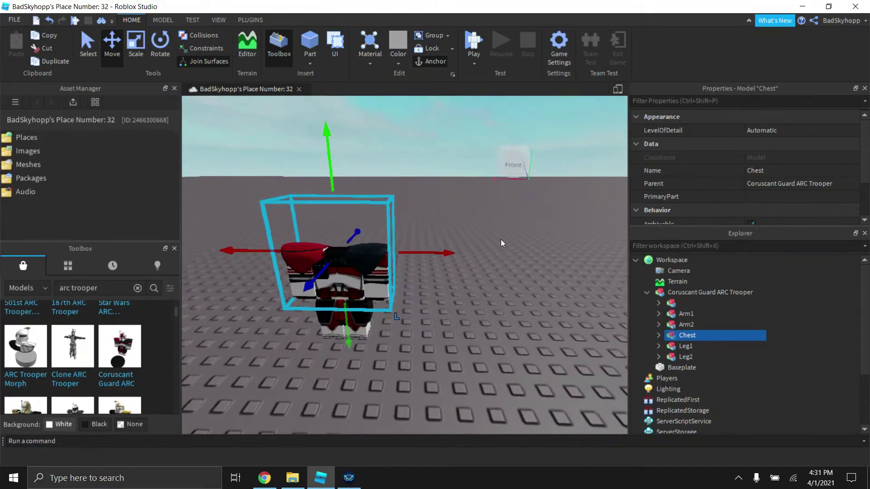
left_click(658, 336)
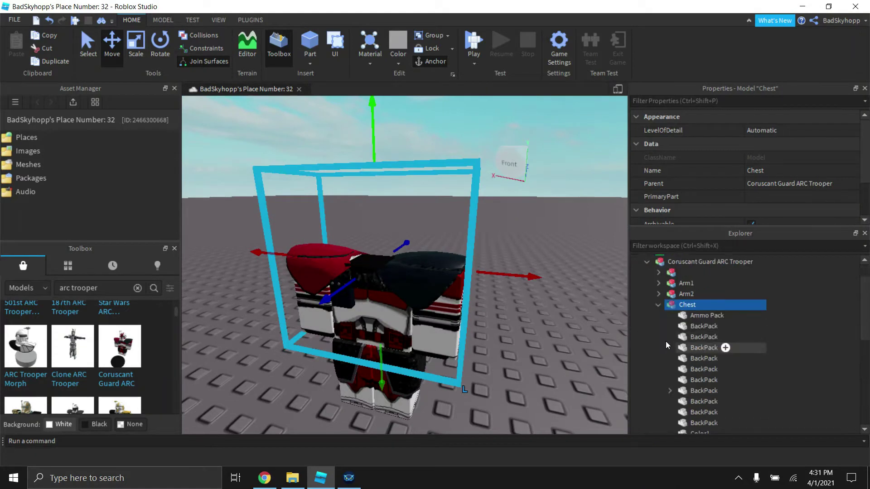
left_click(658, 305)
right_click(674, 308)
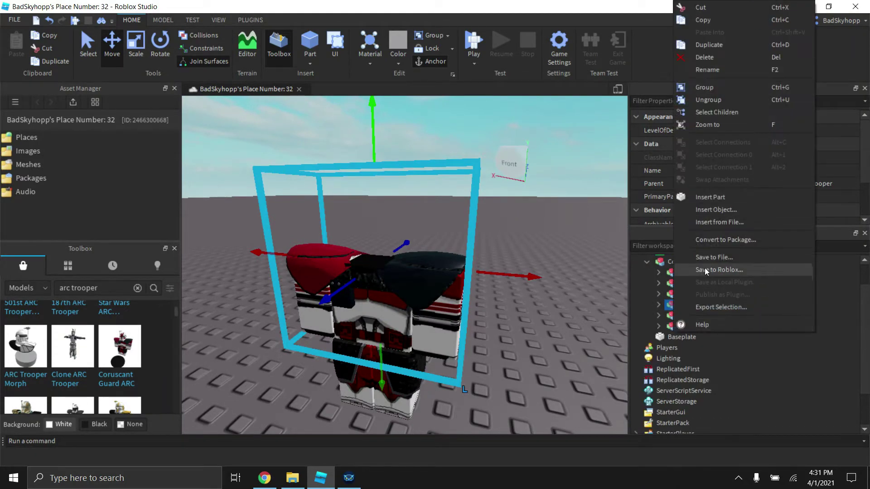
left_click(719, 305)
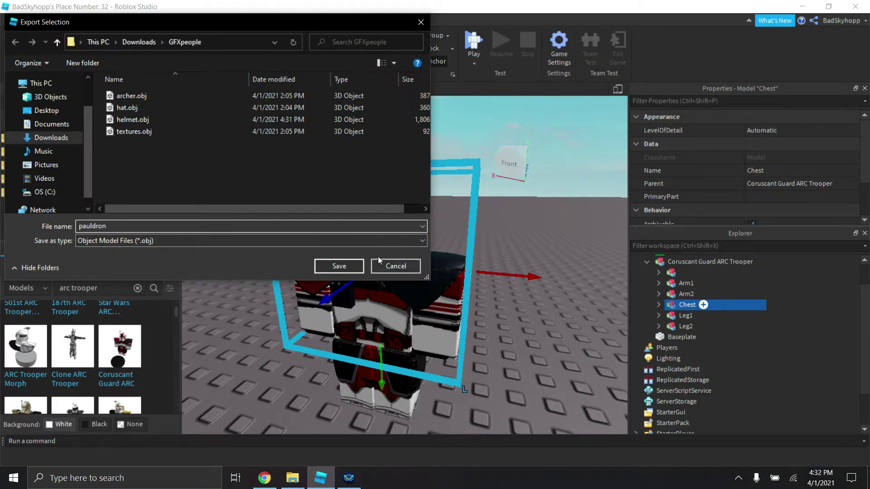
left_click(339, 266)
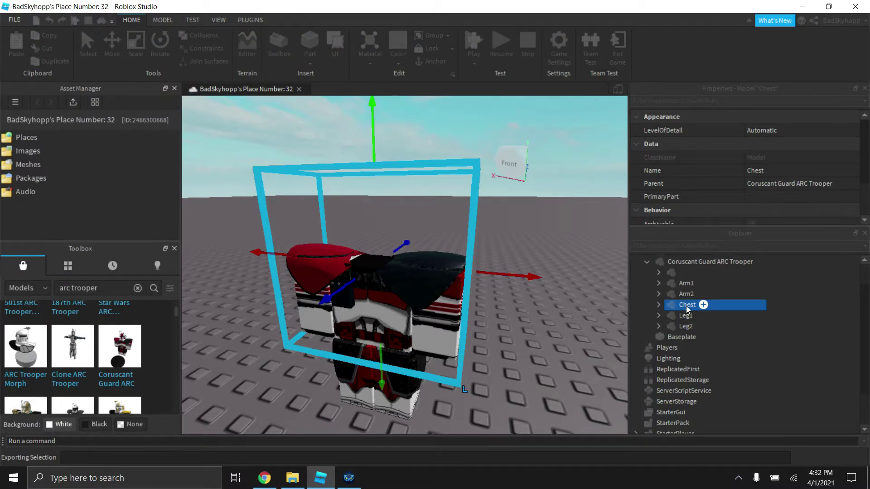
key("Delete")
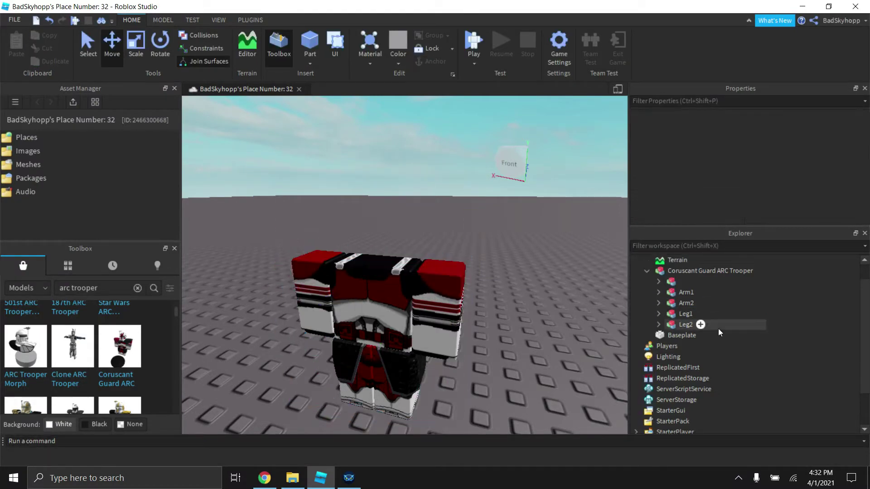
- Export the remaining Coruscant Guard ARC Trooper model as an OBJ file named ahjdbahj into the GFXpeople folder
left_click(646, 271)
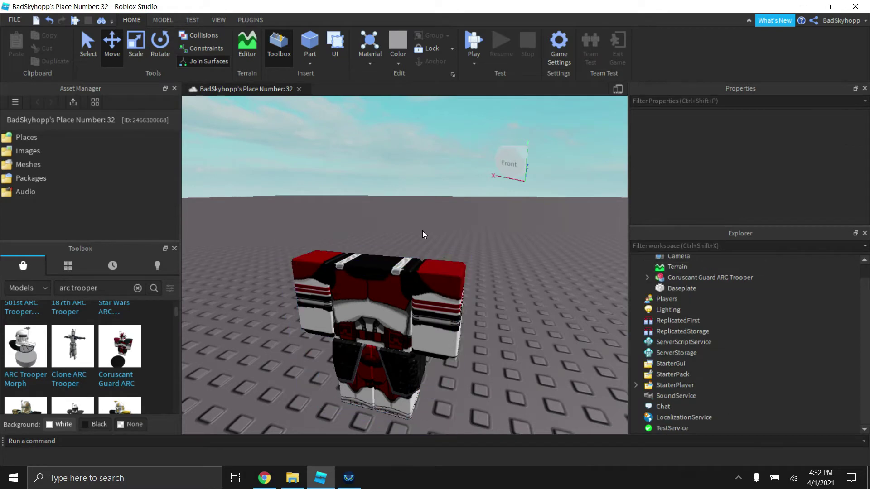
right_click_drag(424, 235, 423, 234)
left_click(675, 279)
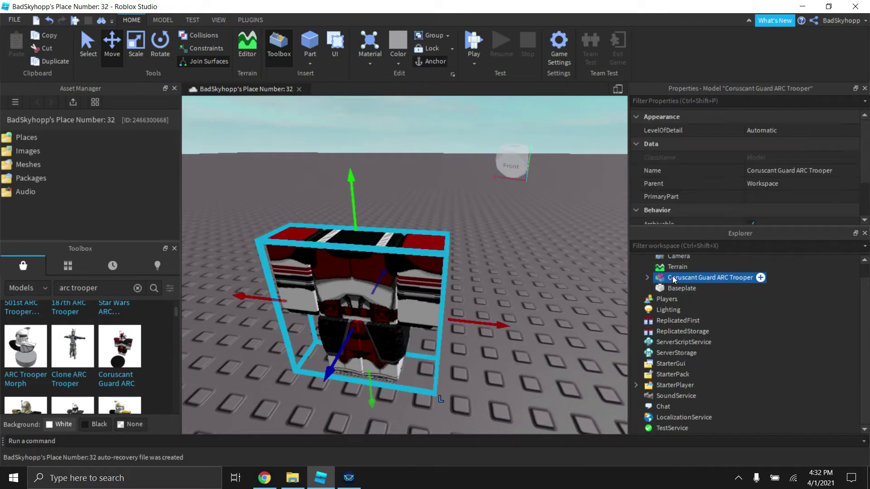
right_click(672, 279)
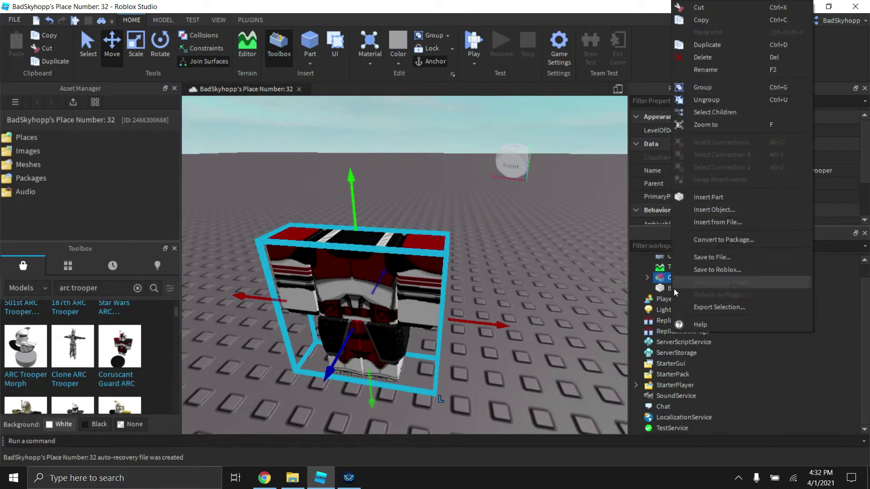
left_click(697, 306)
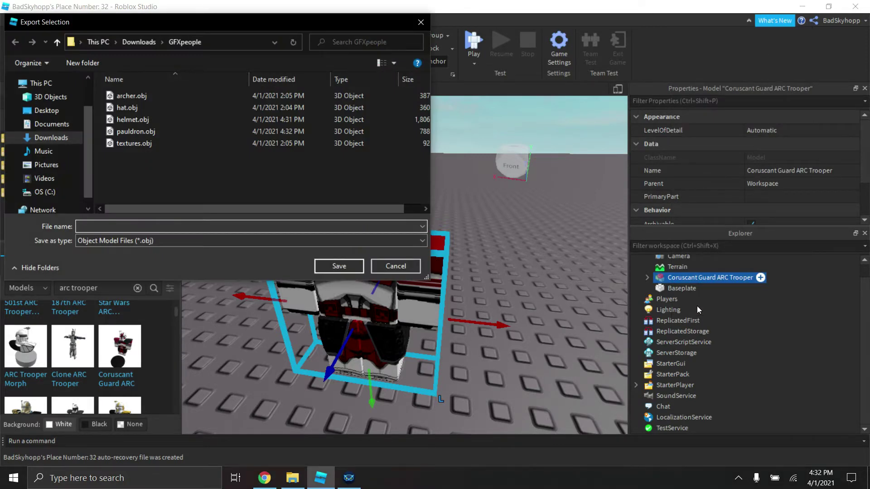
type("ahjdbahj")
left_click(358, 269)
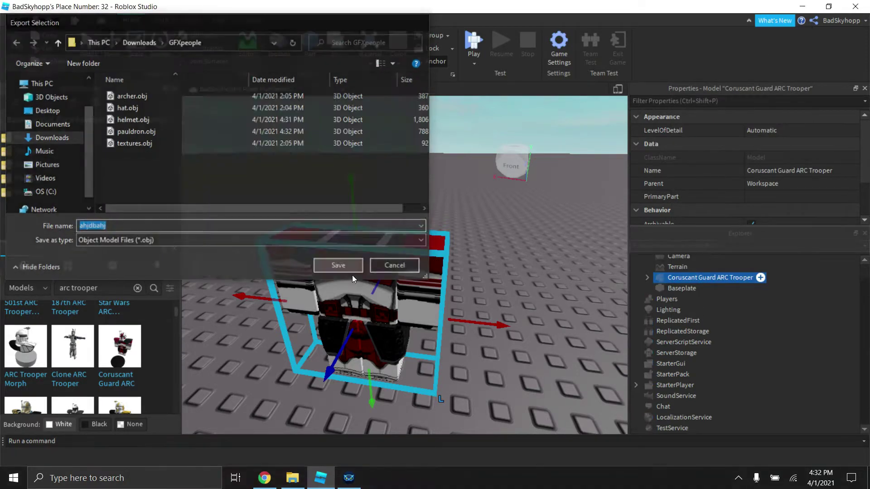
- Switch to Blender with the PaintRigV3 character rig and search the computer for paintrig
left_click(349, 478)
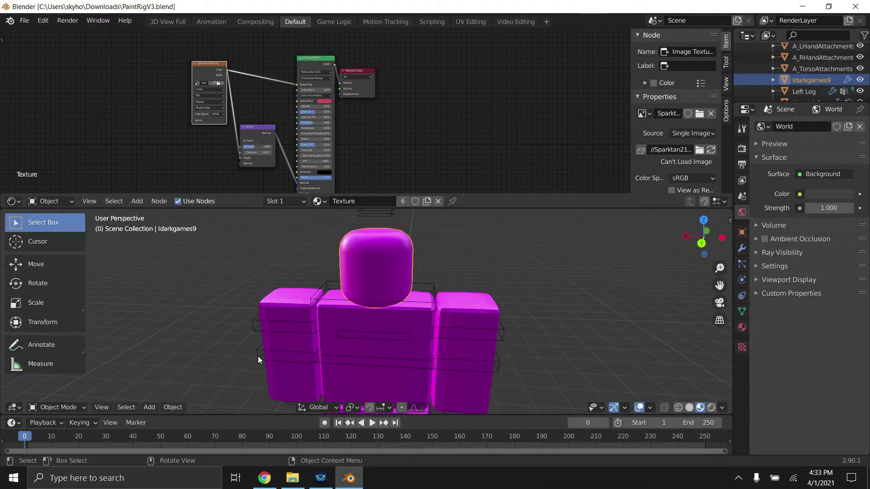
left_click(123, 478)
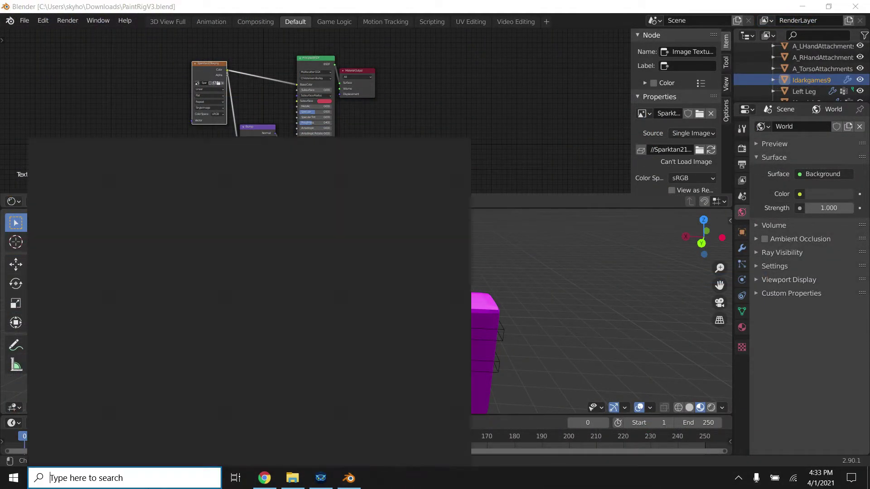
type("paintrig")
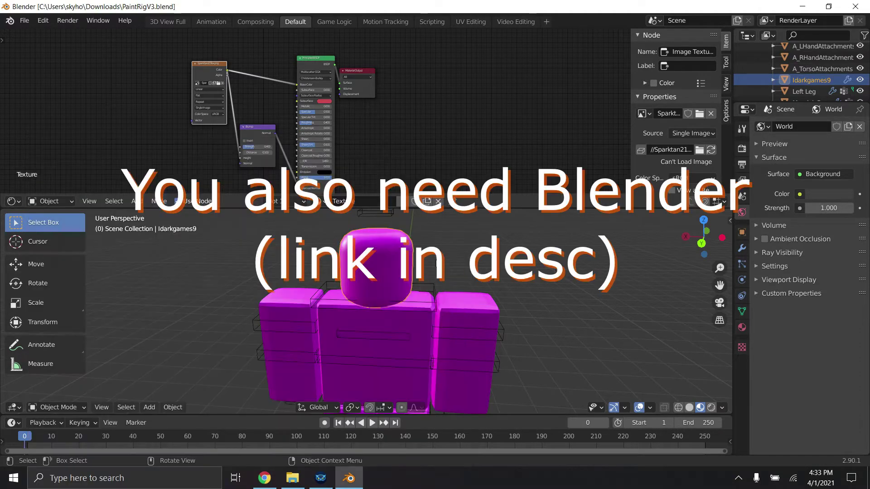
- Replace the image in the rig's texture node with 1Tex.png from the GFXpeople folder
scroll(92, 75, "up", 4)
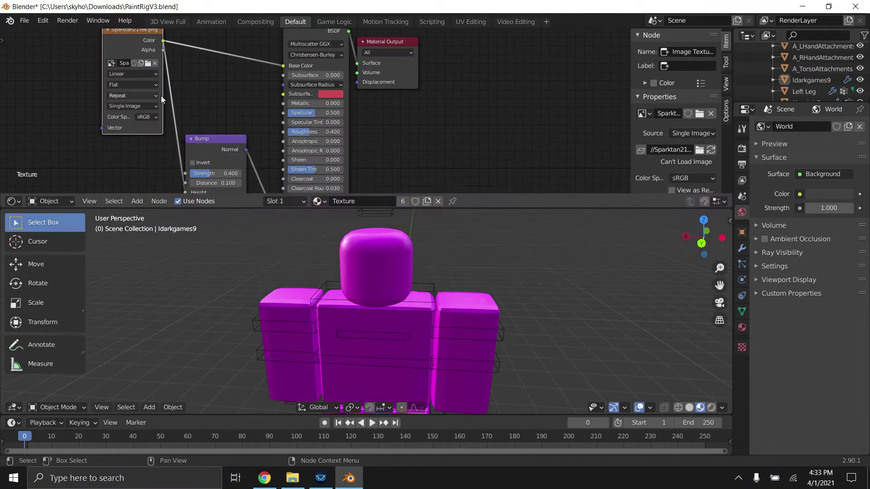
left_click(148, 65)
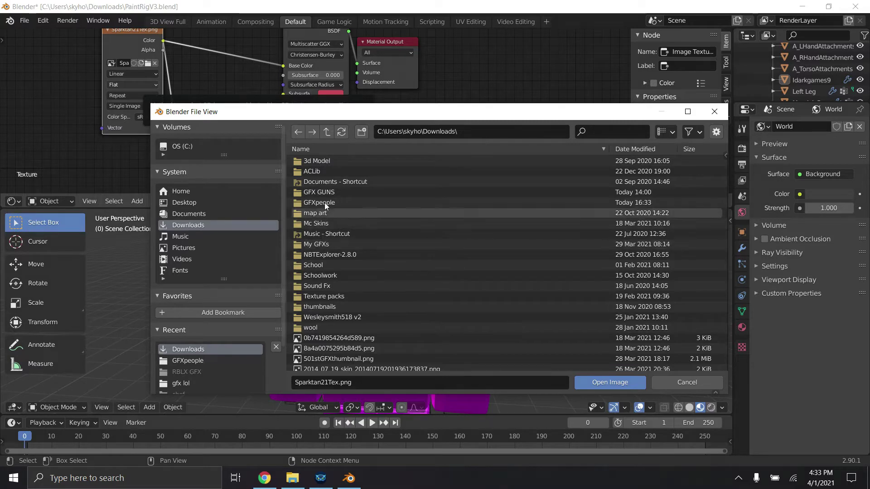
double_click(321, 203)
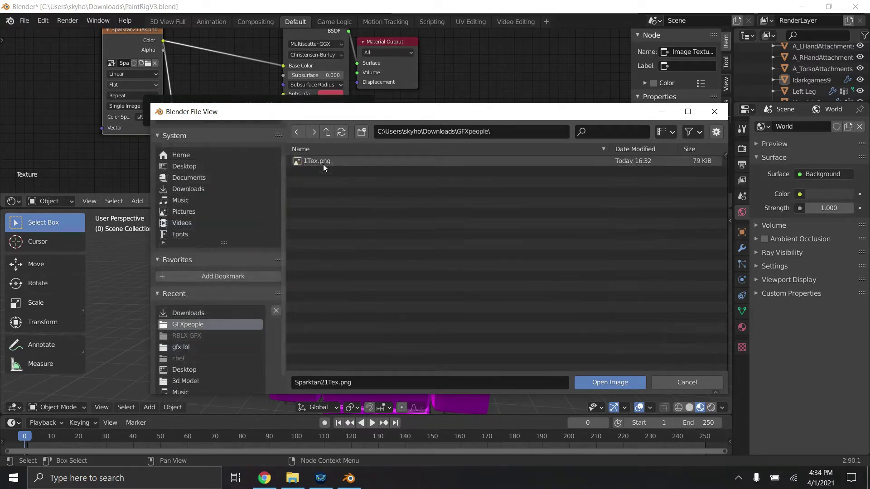
double_click(322, 164)
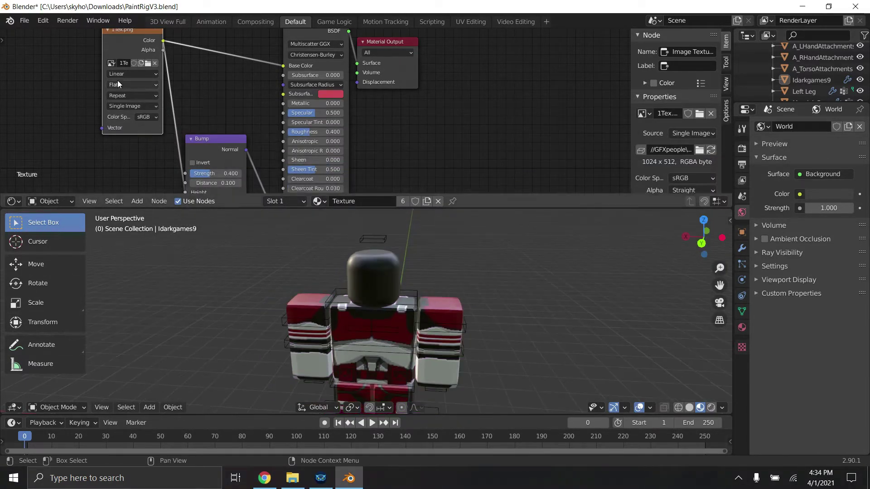
- Import helmet.obj from Downloads > GFXpeople as a Wavefront model
left_click(25, 20)
mouse_move(78, 172)
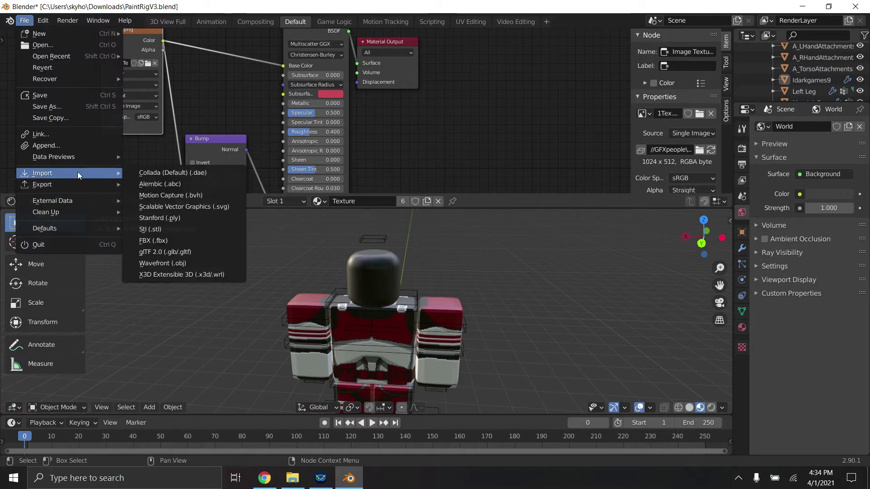
left_click(29, 21)
left_click(30, 21)
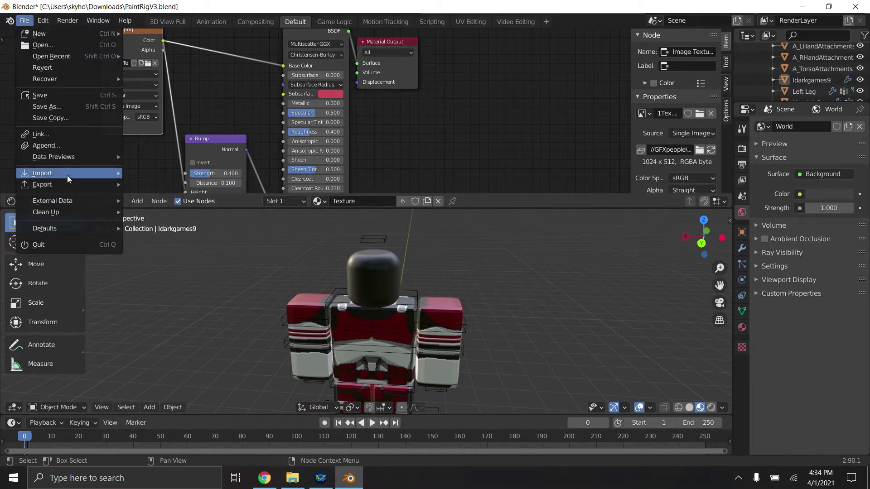
mouse_move(69, 175)
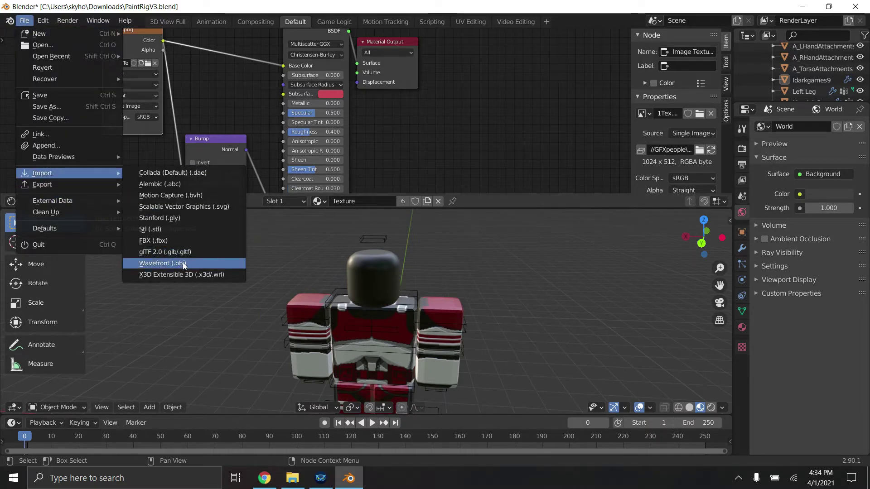
left_click(183, 262)
double_click(313, 203)
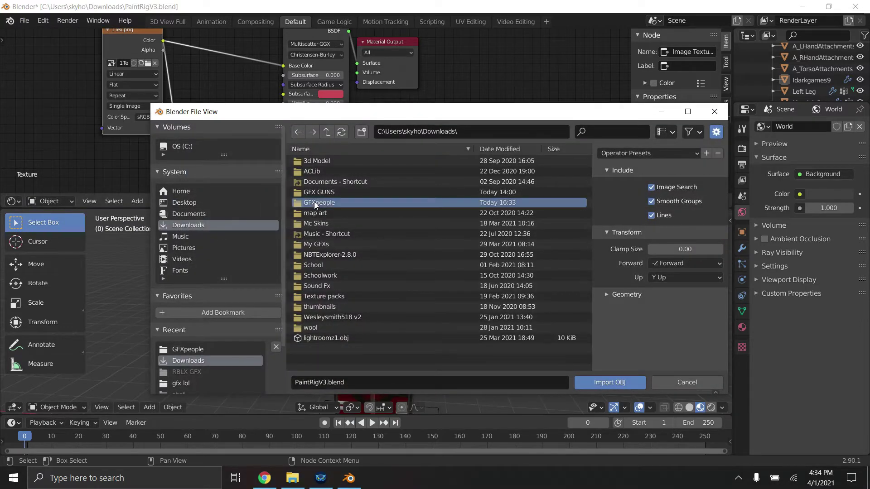
left_click(310, 192)
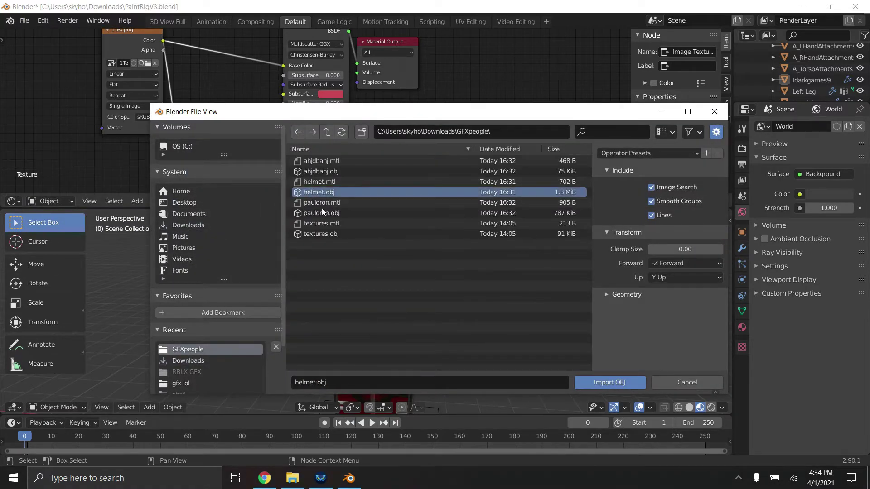
left_click(597, 379)
scroll(474, 339, "down", 2)
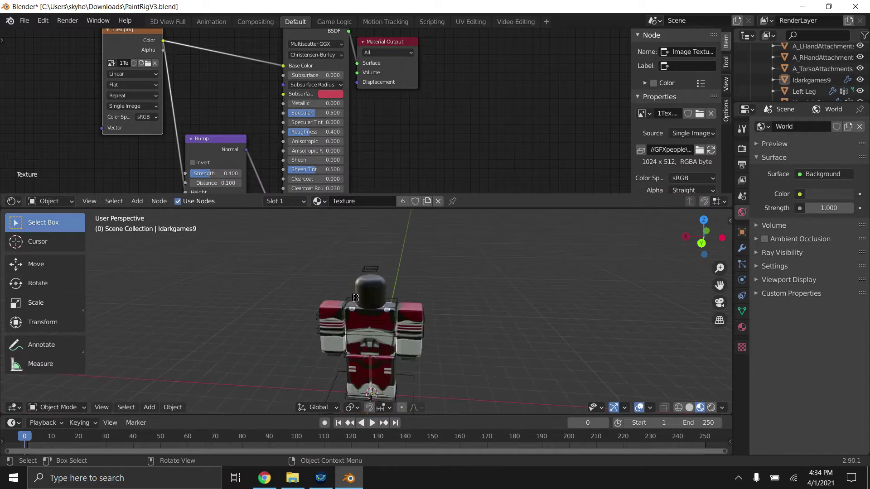
left_click(24, 20)
left_click(37, 48)
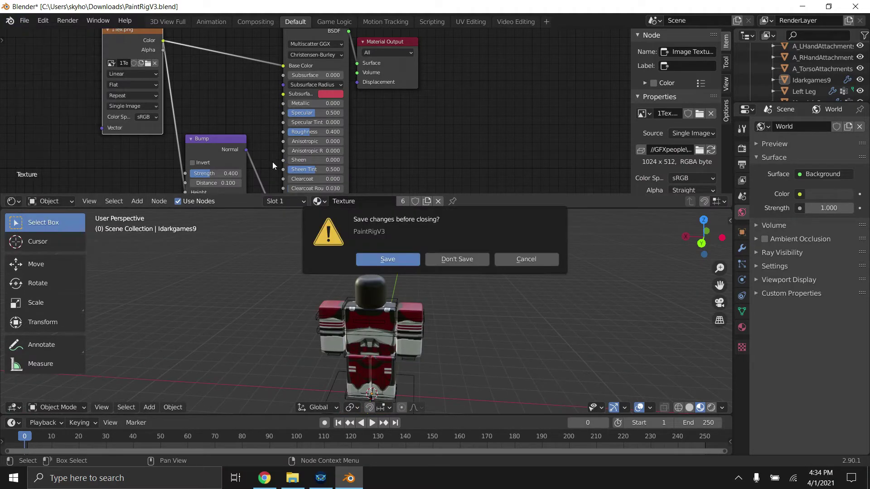
left_click(525, 263)
- Import pauldron.obj from the GFXpeople folder as a Wavefront model
left_click(24, 20)
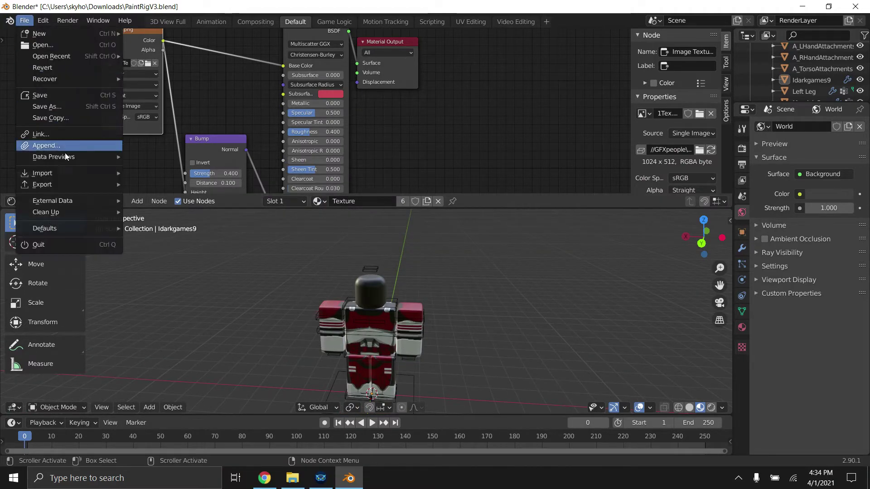
mouse_move(75, 173)
left_click(184, 258)
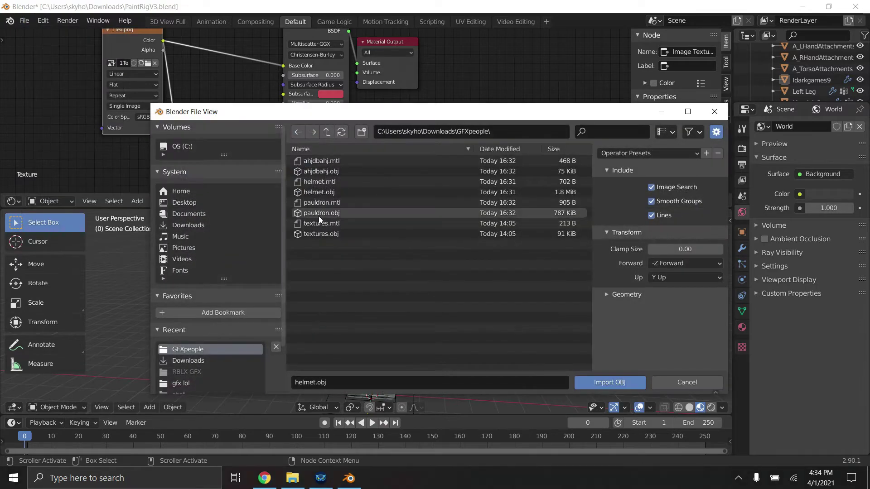
left_click(319, 214)
left_click(621, 384)
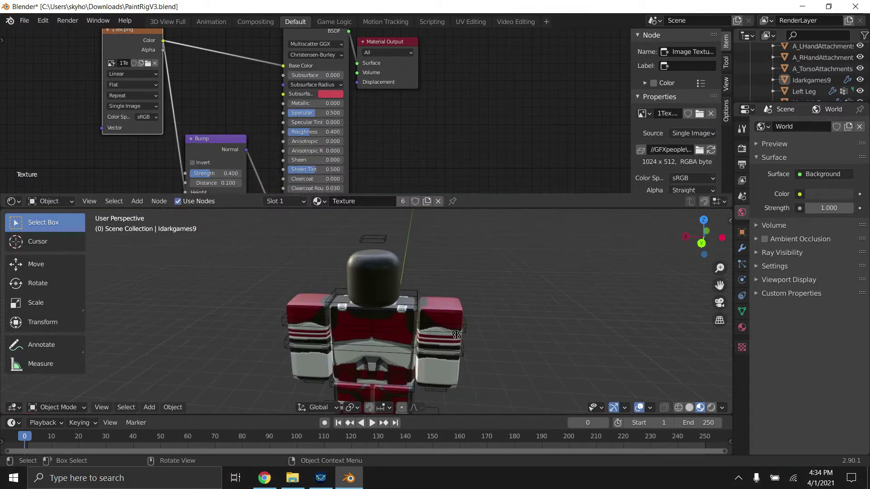
- Move the imported helmet along the X axis onto the rig's head
scroll(652, 256, "down", 10)
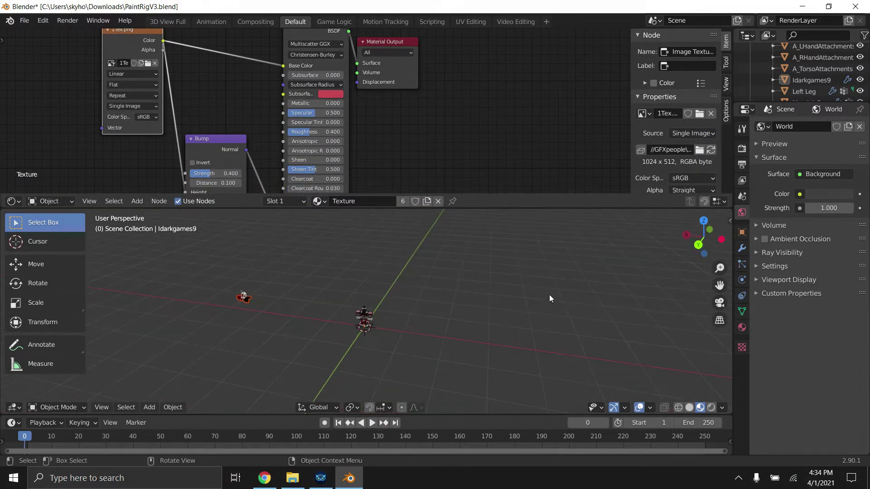
scroll(519, 306, "up", 4)
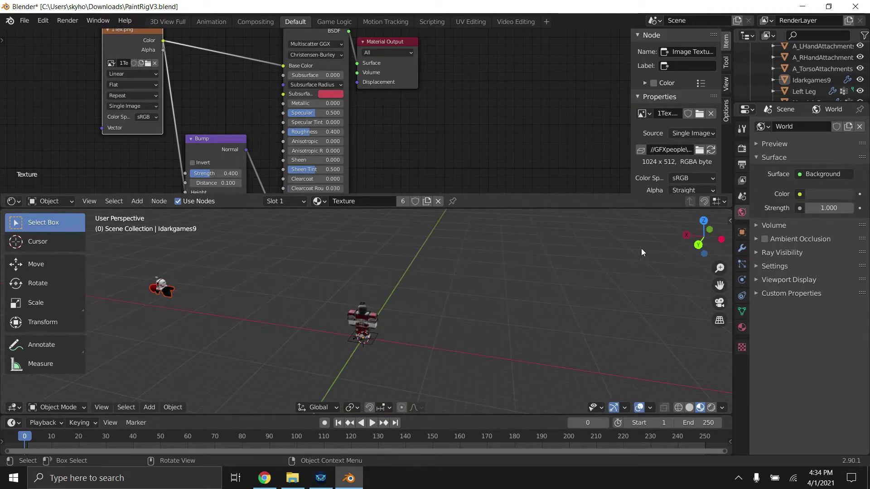
left_click_drag(697, 239, 719, 225)
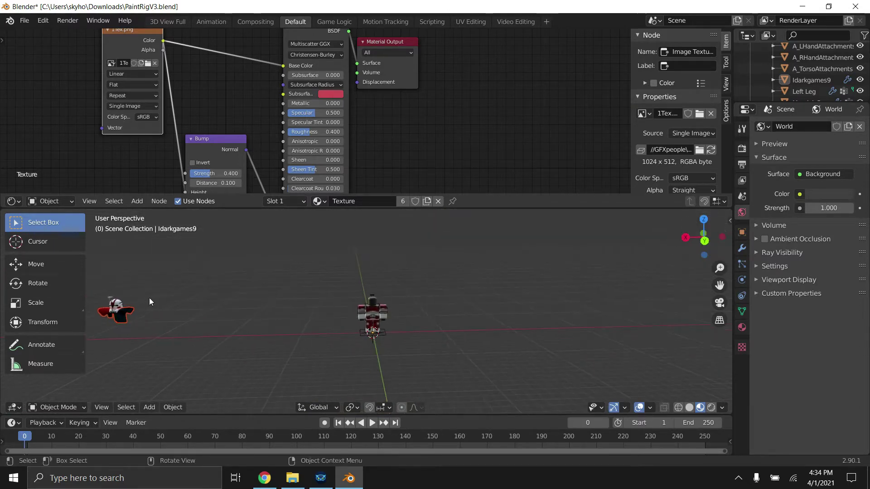
left_click(124, 306)
left_click(64, 265)
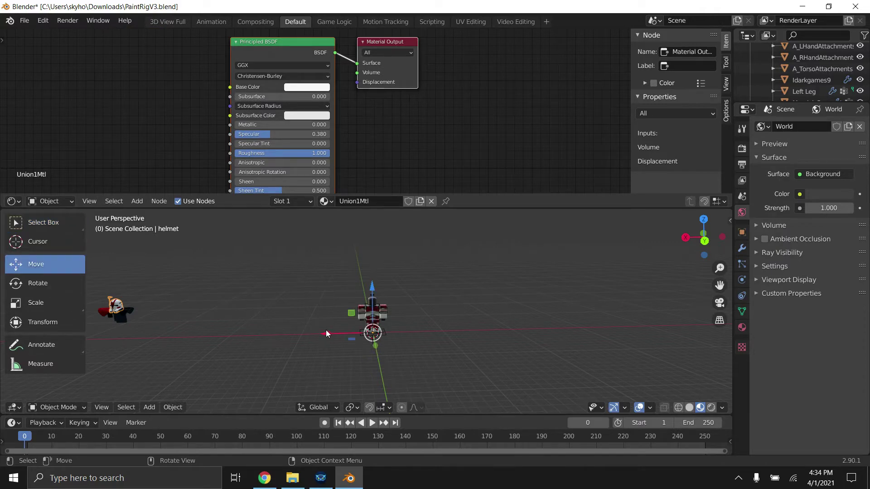
left_click_drag(325, 330, 560, 302)
scroll(490, 326, "up", 7)
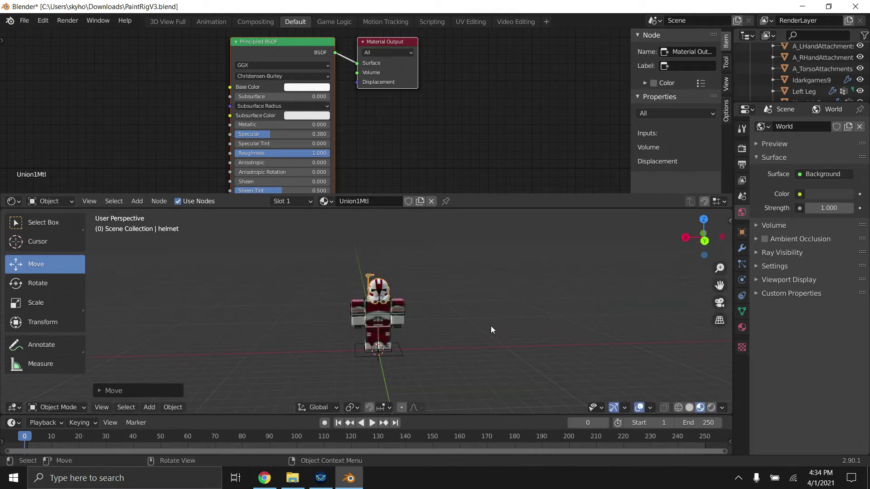
- Fine-tune the helmet's position so that it sits centred over the rig's head
left_click_drag(700, 239, 727, 240)
scroll(617, 269, "down", 4)
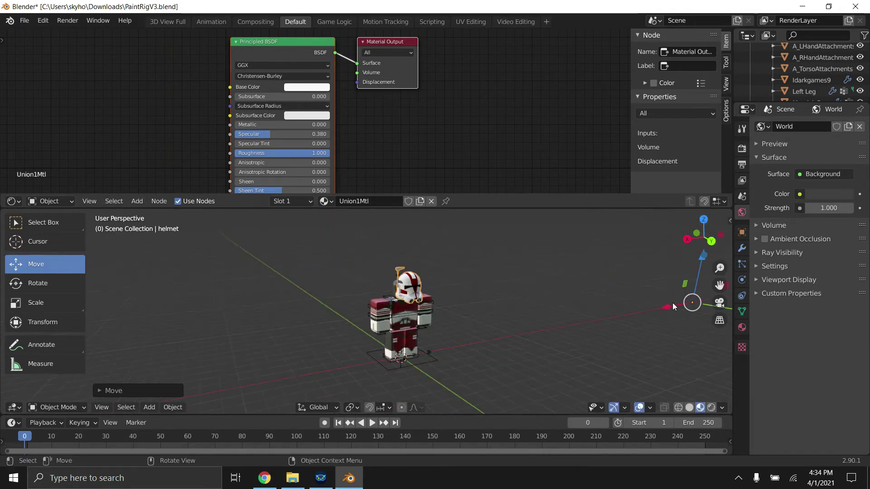
mouse_move(672, 303)
left_mouse_down()
mouse_move(693, 311)
mouse_move(670, 308)
left_mouse_up()
scroll(684, 314, "down", 1)
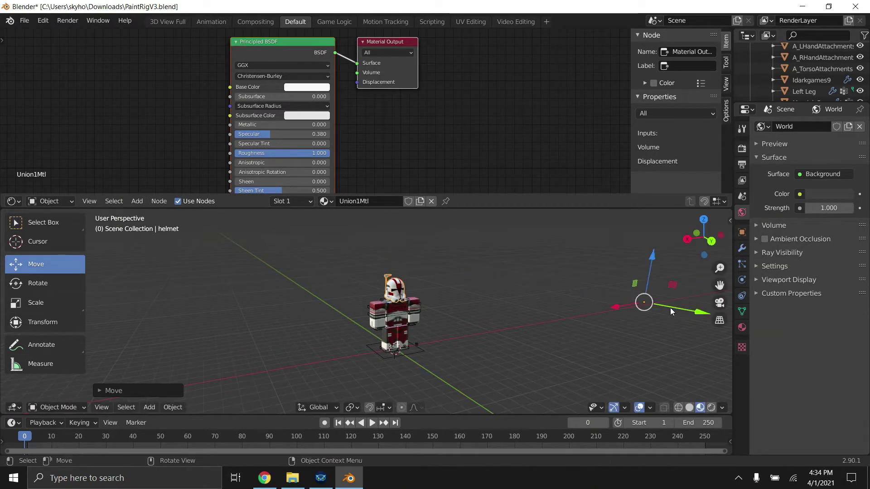
scroll(659, 306, "up", 5)
- Move the pauldron about 35 units in the negative X direction onto the rig's shoulders
mouse_move(704, 237)
left_mouse_down()
mouse_move(648, 240)
mouse_move(702, 238)
left_mouse_up()
scroll(266, 294, "down", 6)
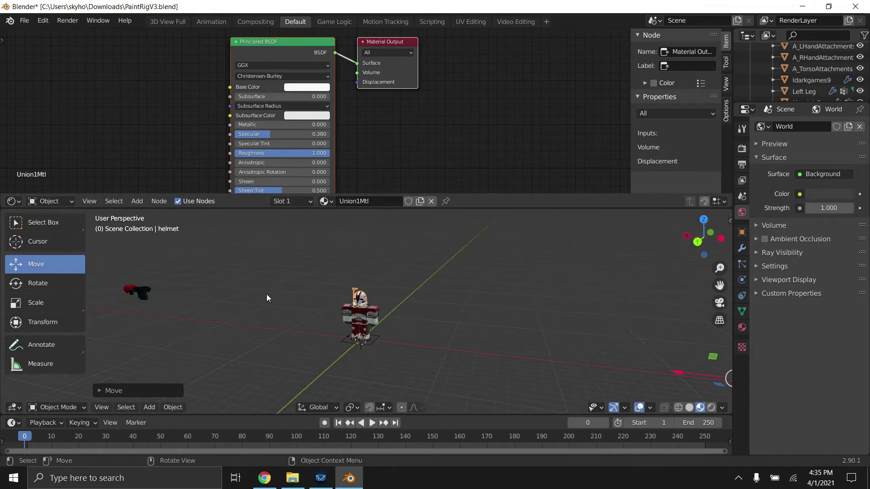
left_click(146, 295)
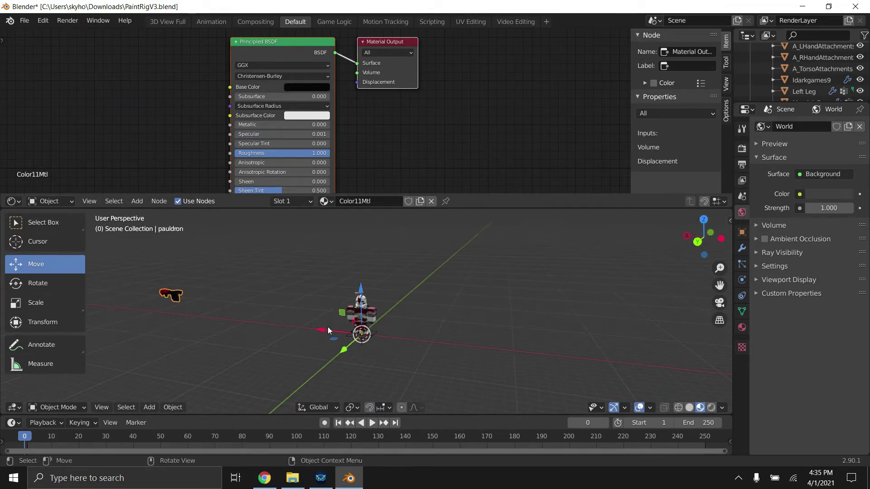
key("g")
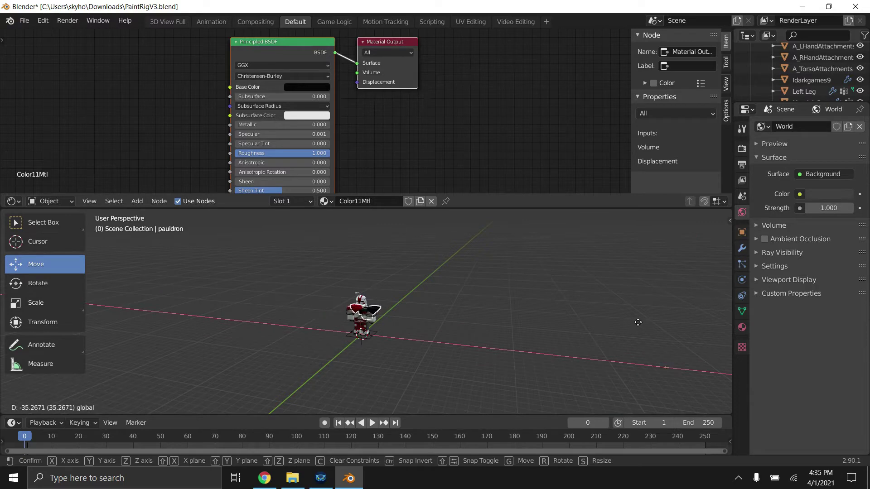
left_click(631, 316)
scroll(477, 325, "up", 6)
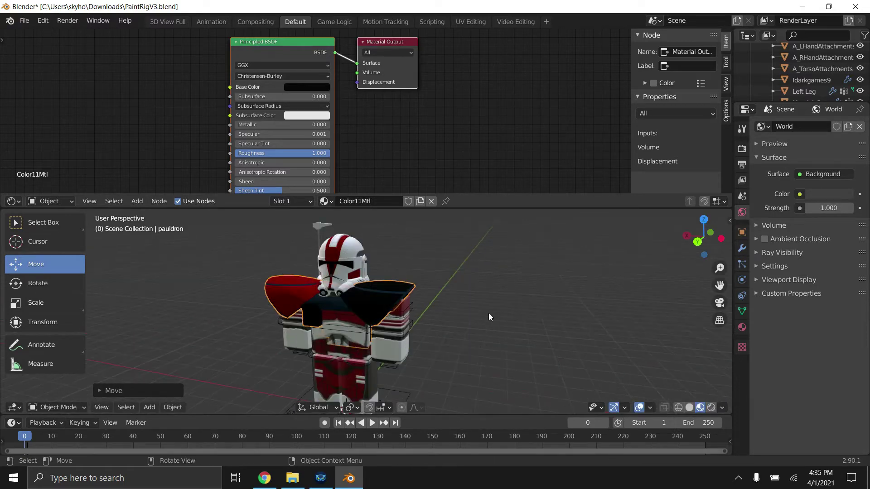
- Shift the pauldron slightly along the Y axis to fit it around the rig's torso
scroll(593, 365, "down", 6)
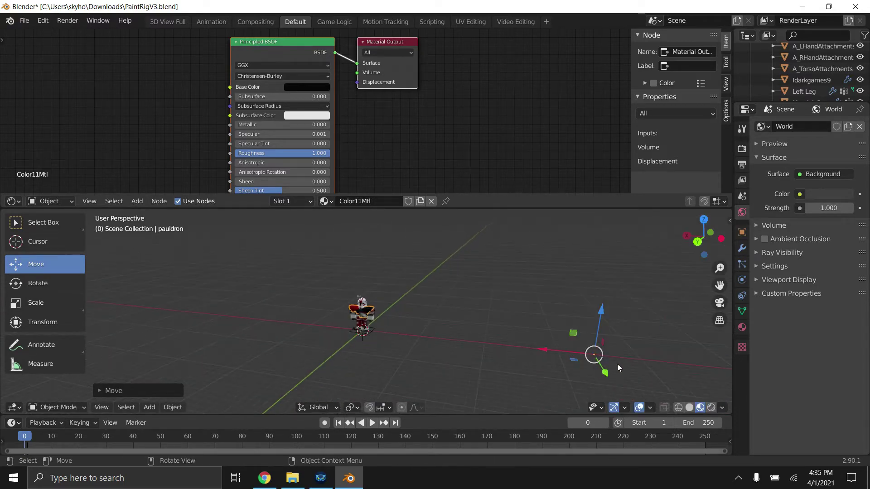
left_click_drag(604, 373, 603, 364)
scroll(388, 286, "up", 8)
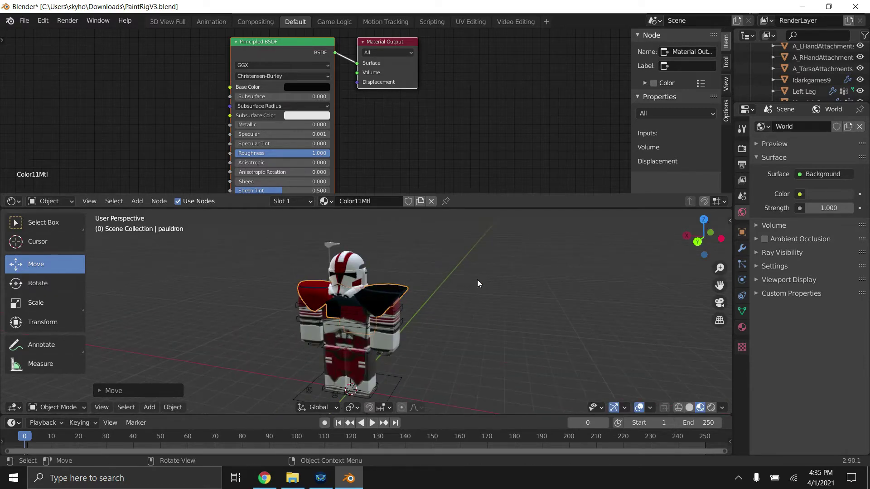
- Shift the pauldron slightly along the X axis to centre it on the rig's shoulders
mouse_move(702, 235)
left_mouse_down()
mouse_move(724, 235)
mouse_move(711, 237)
left_mouse_up()
scroll(611, 263, "down", 7)
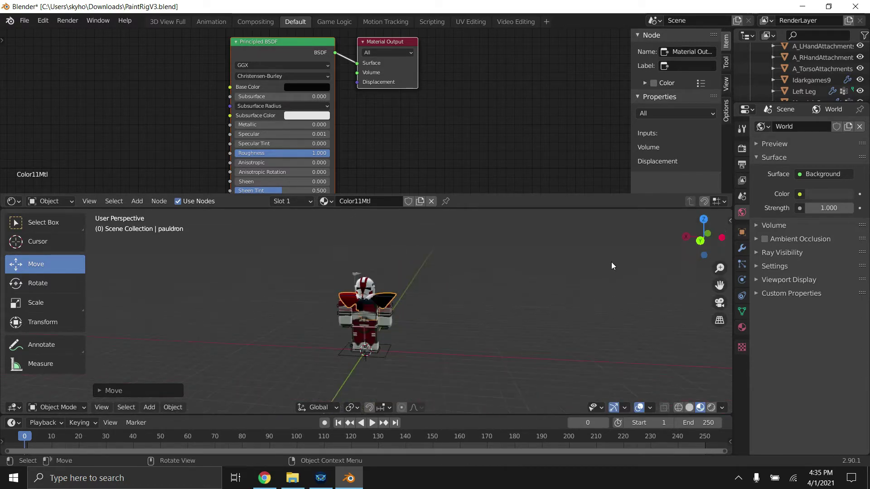
left_click(648, 317)
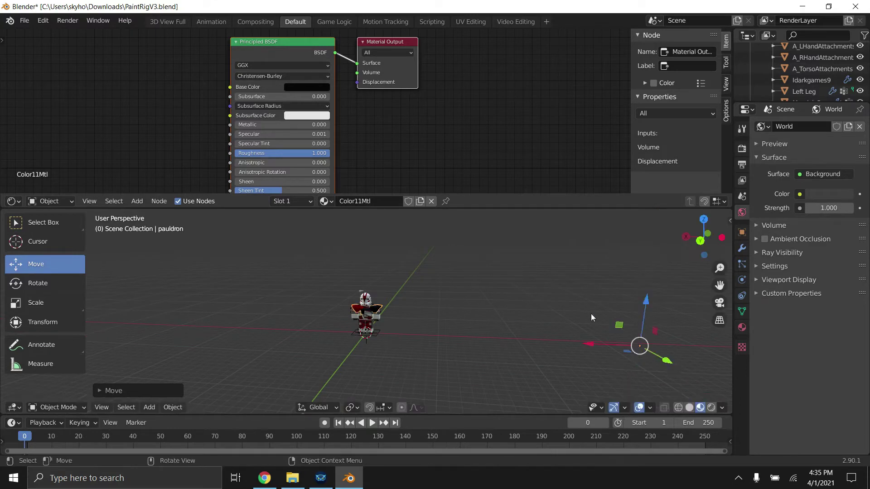
scroll(591, 313, "up", 5)
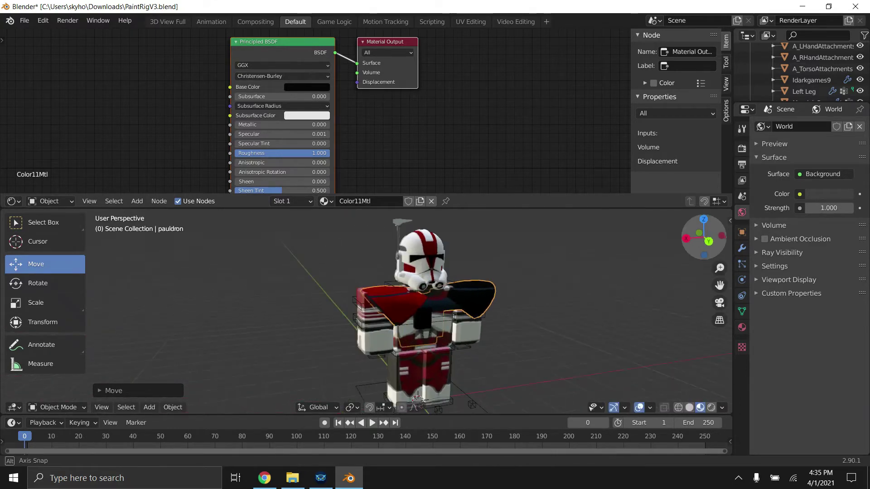
mouse_move(704, 237)
left_mouse_down()
mouse_move(743, 237)
mouse_move(720, 237)
left_mouse_up()
scroll(669, 323, "down", 1)
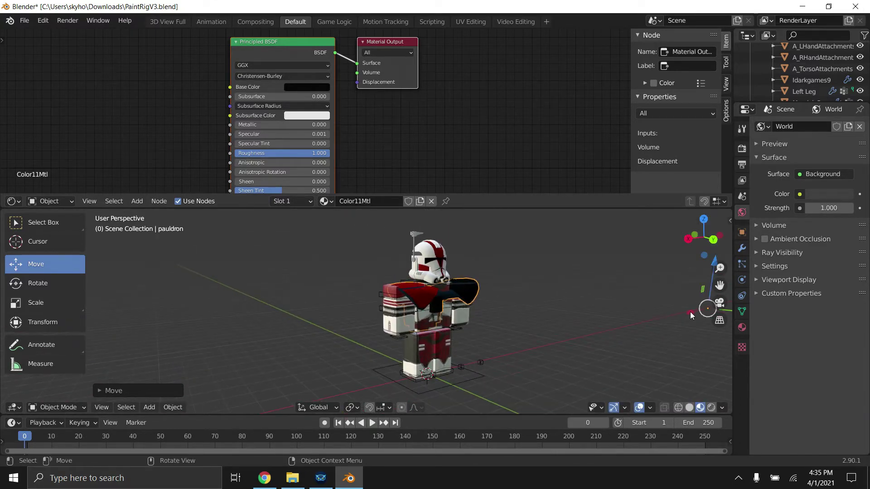
left_click_drag(690, 312, 686, 313)
- Lower the helmet slightly along the Z axis so that it sits closer to the rig's shoulders
left_click(439, 274)
scroll(634, 296, "down", 1)
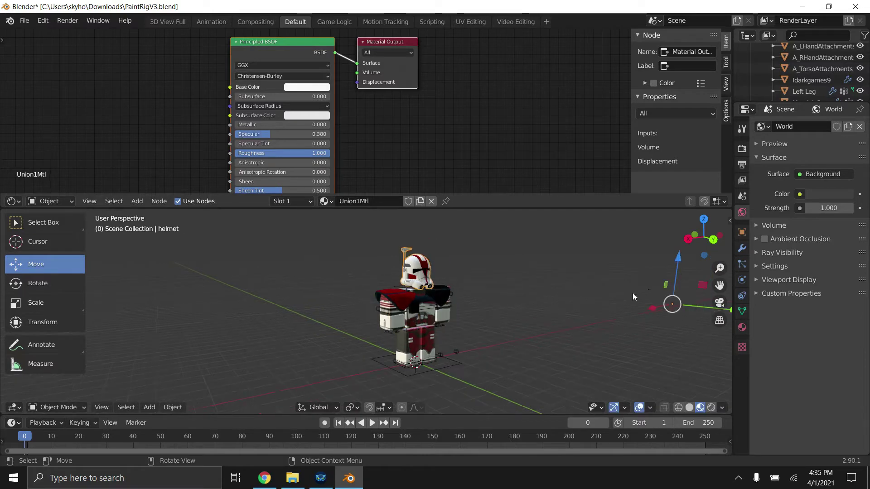
left_click_drag(676, 279, 674, 282)
scroll(627, 272, "up", 2)
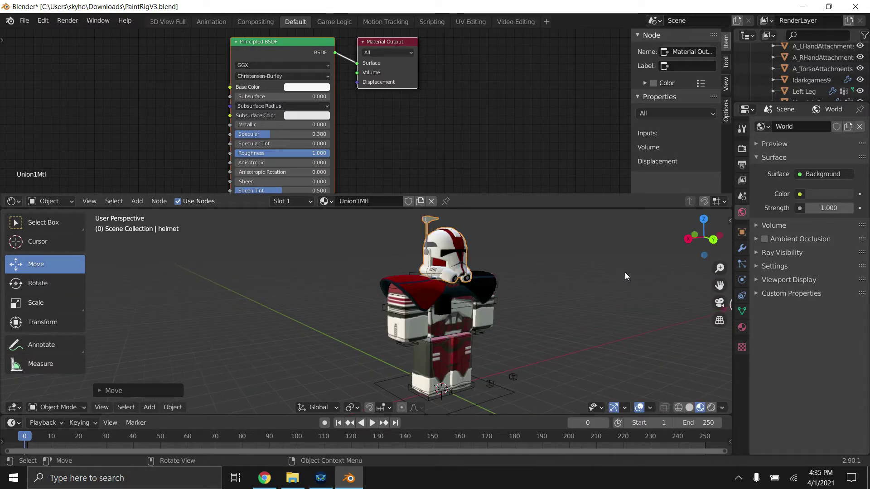
left_click(624, 273)
- Move the pauldron about -0.32 along the X axis to even it out over both shoulders
left_click_drag(697, 235, 472, 311)
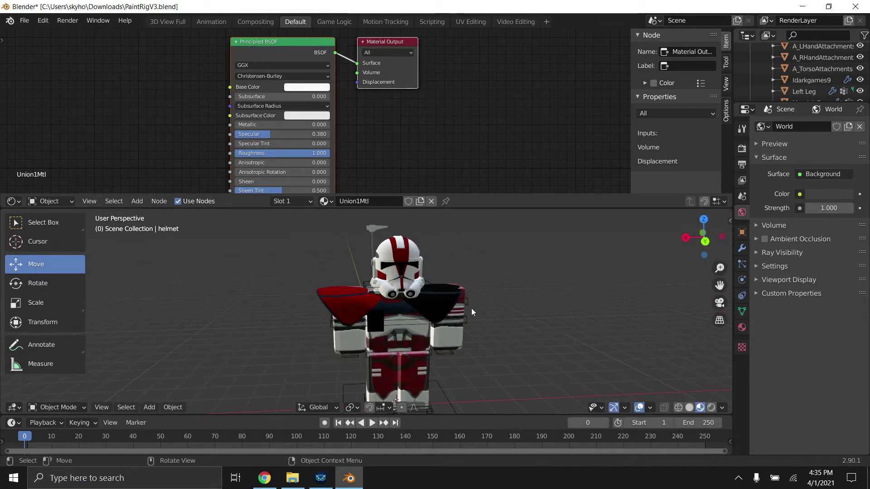
left_click(428, 299)
scroll(507, 295, "down", 3)
key("g")
key("x")
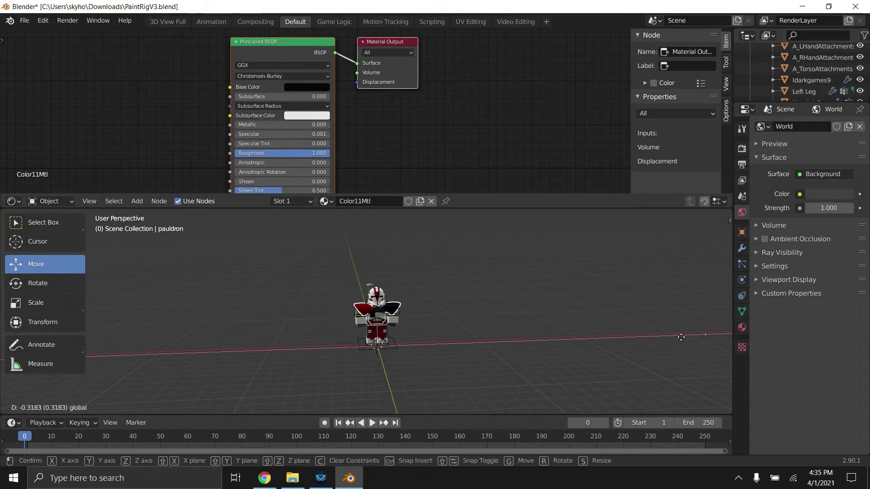
left_click(681, 337)
scroll(591, 292, "up", 6)
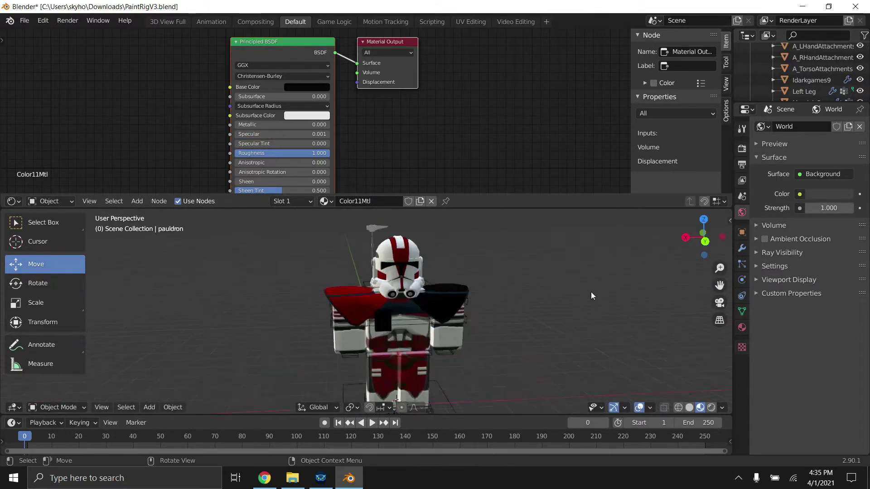
- Enlarge the scene object list and parent the helmet to A_HeadAttachments using the Object option
left_click_drag(685, 238, 674, 238)
scroll(579, 303, "down", 3)
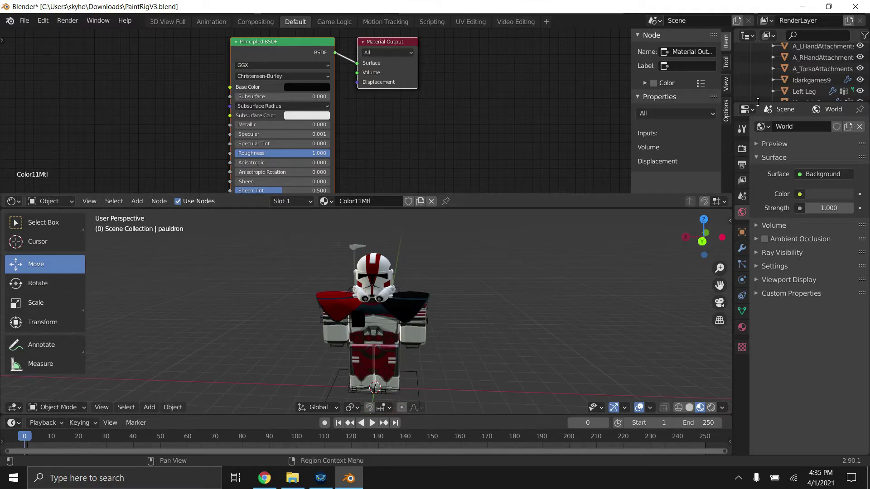
left_click_drag(759, 104, 766, 275)
left_click(814, 142)
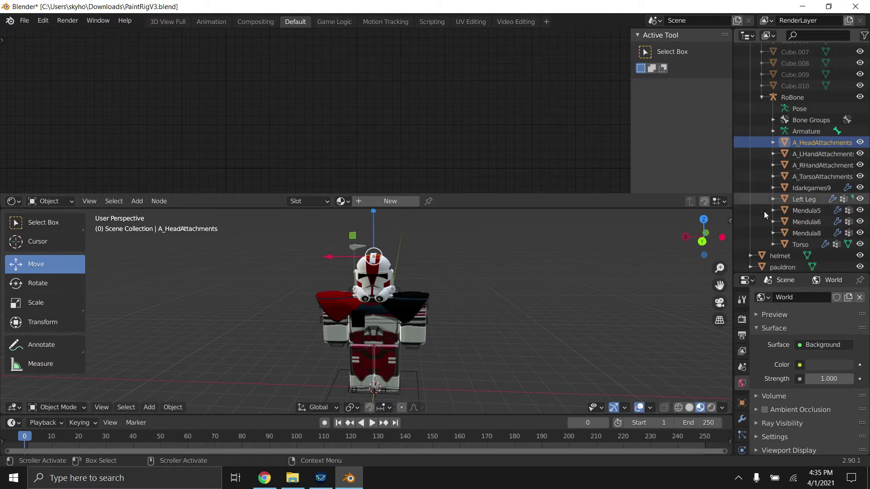
left_click(772, 257)
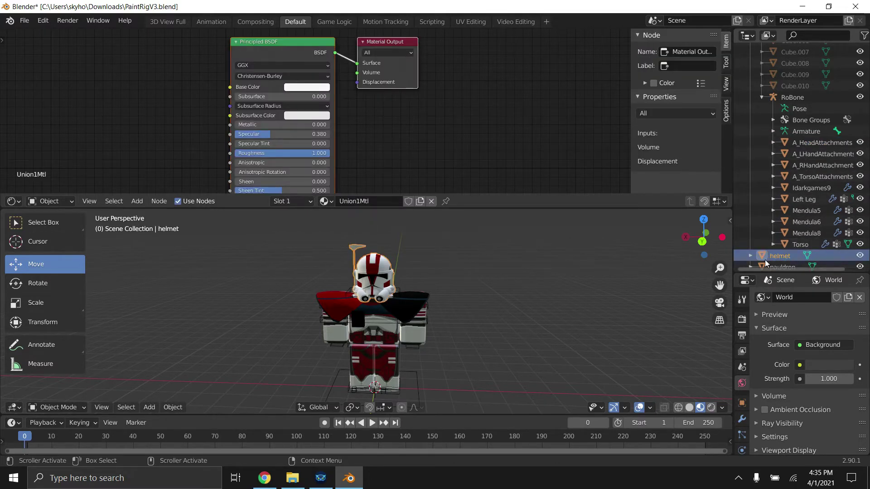
left_click(799, 144, "ctrl")
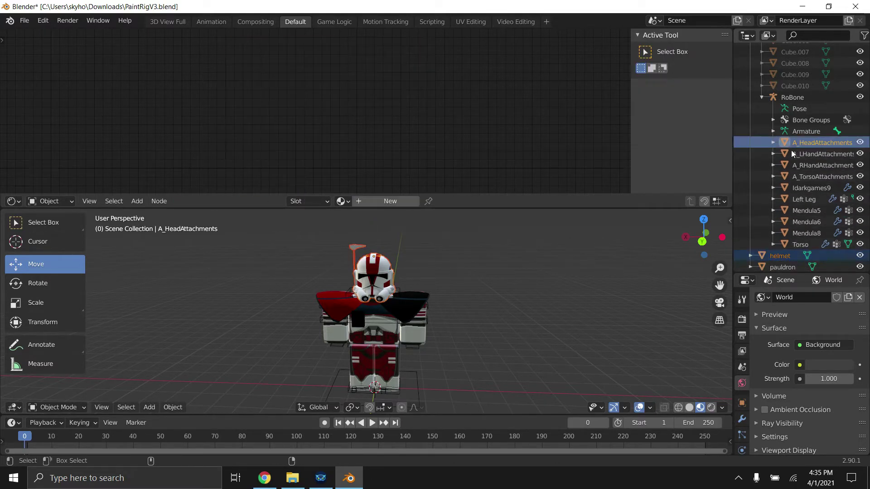
key("ctrl+p")
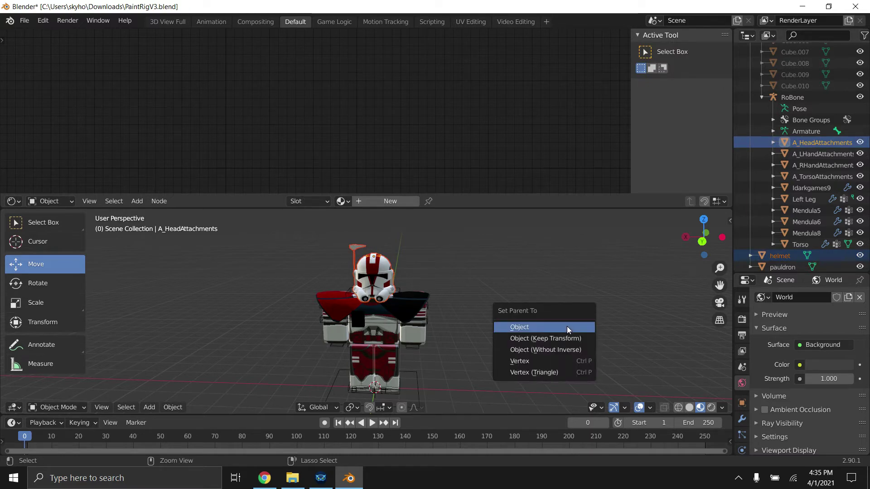
left_click(567, 327)
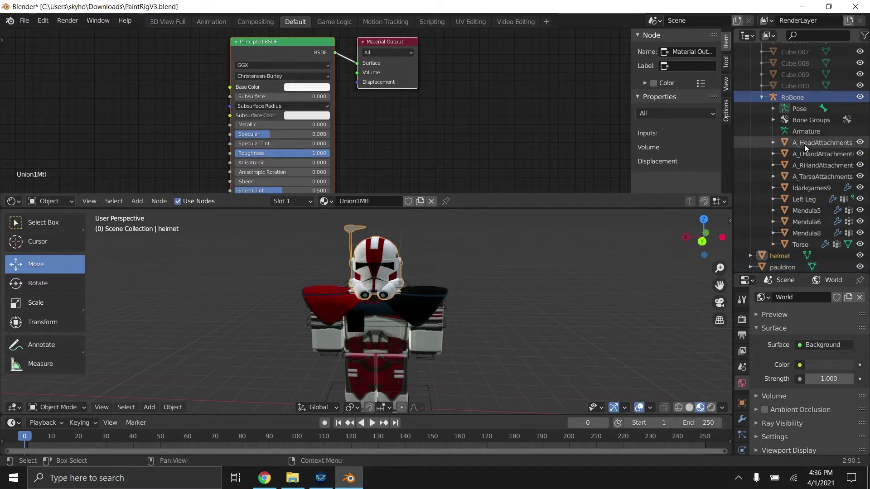
- Rotate A_HeadAttachments about the vertical axis to turn the attached helmet slightly to one side
scroll(525, 312, "down", 6)
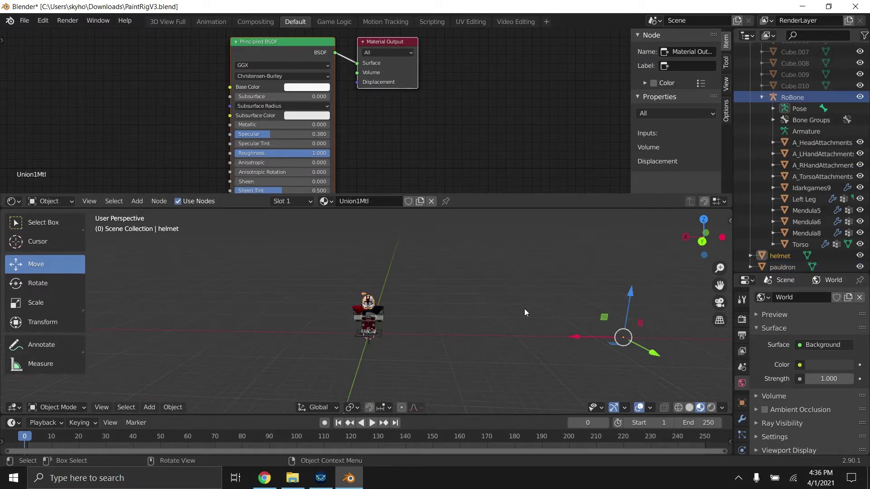
scroll(530, 316, "up", 8)
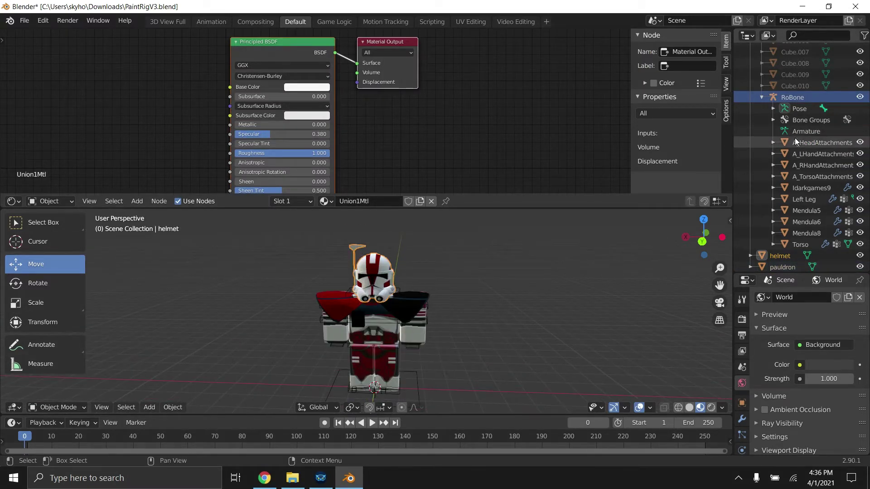
left_click(811, 142)
left_click(53, 287)
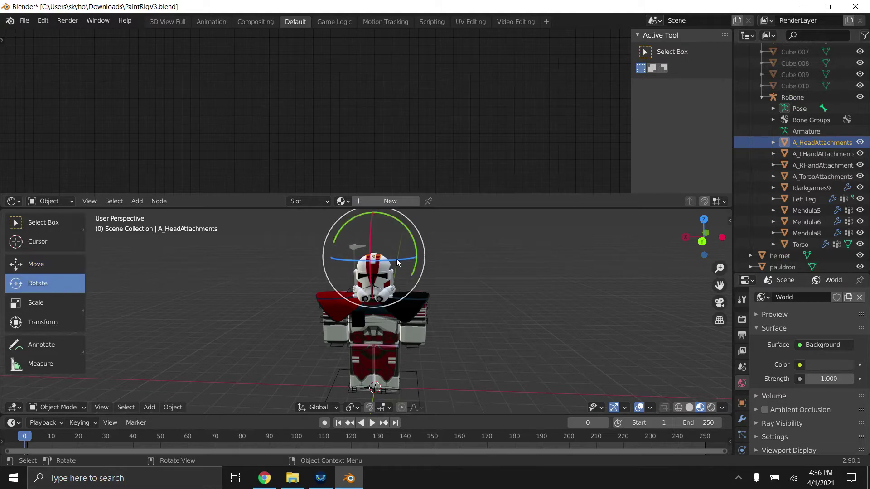
left_click_drag(398, 262, 445, 250)
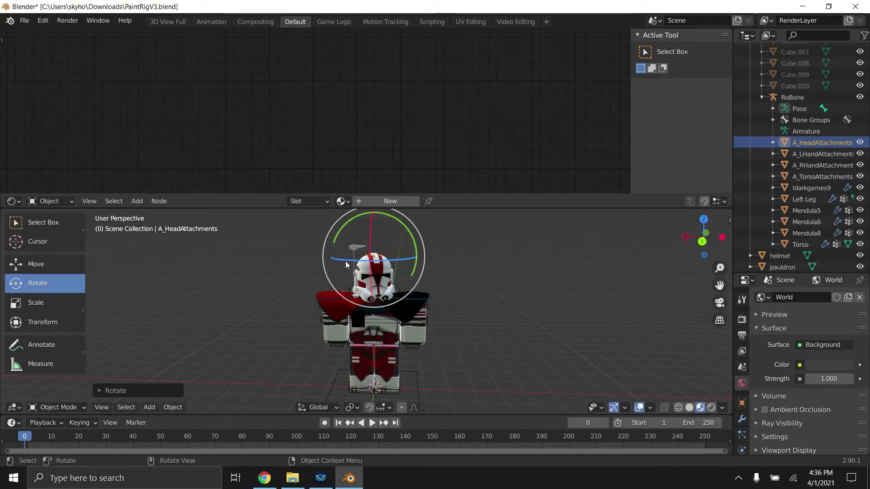
left_click_drag(365, 258, 377, 301)
- Switch to posing the RoBone armature and select its square Base bone around the feet
scroll(363, 267, "up", 1)
left_click(431, 333)
scroll(469, 321, "up", 2)
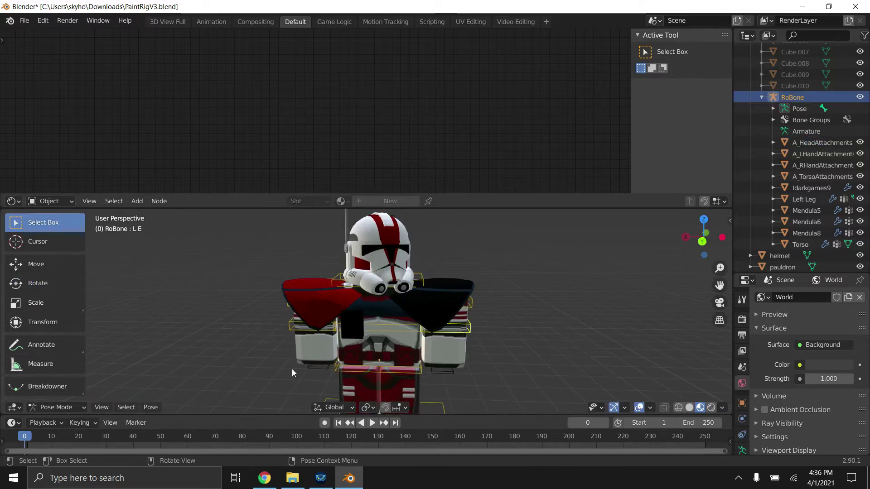
left_click(408, 407)
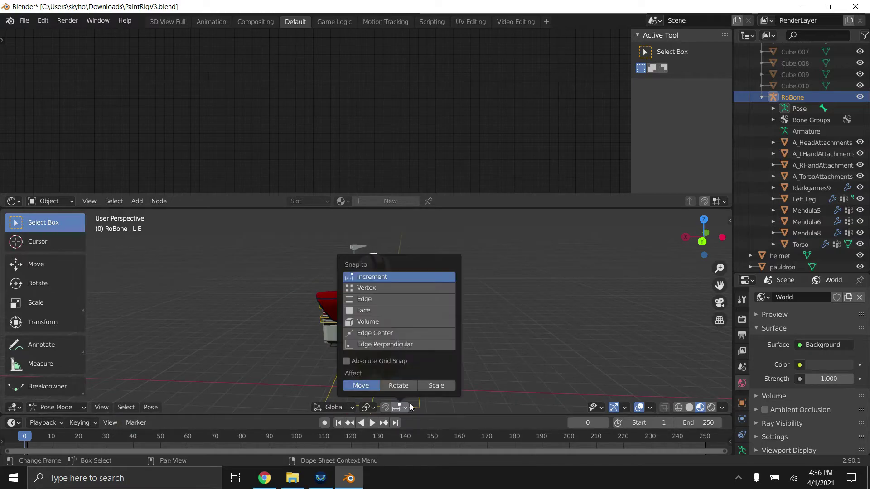
left_click(414, 403)
left_click(414, 402)
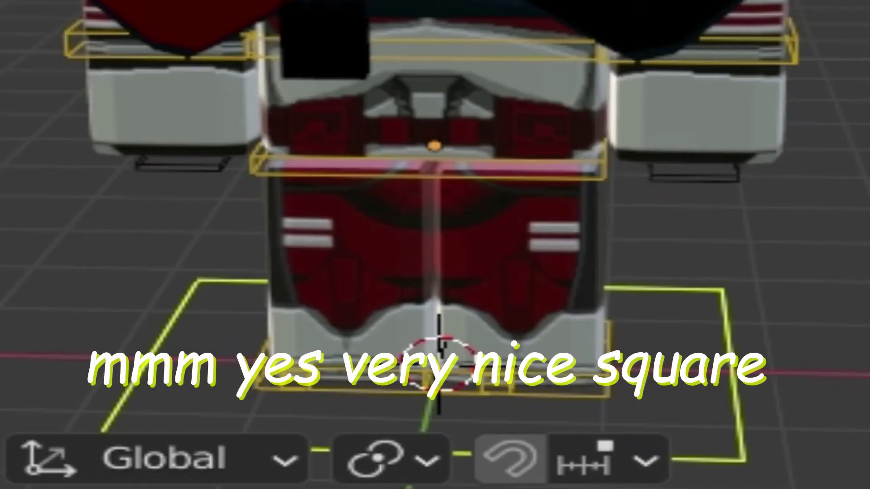
left_click(230, 340)
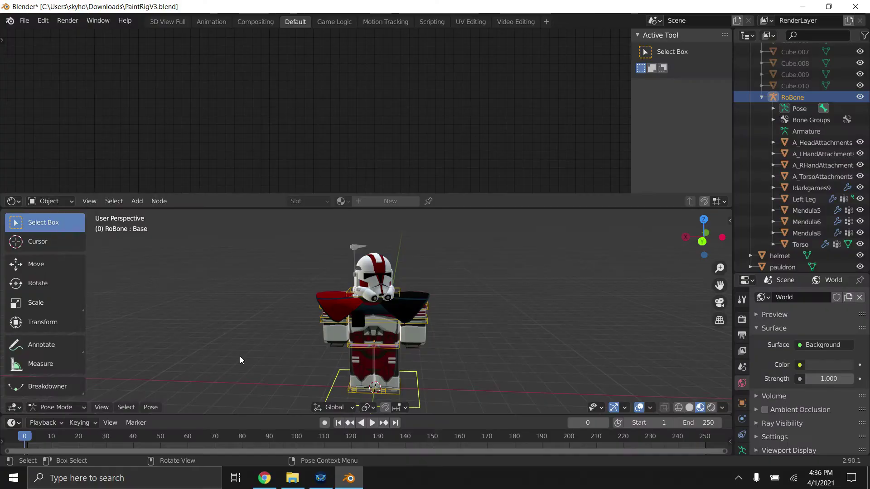
- Rotate the R E bone to bend the character's right forearm
scroll(243, 356, "up", 3)
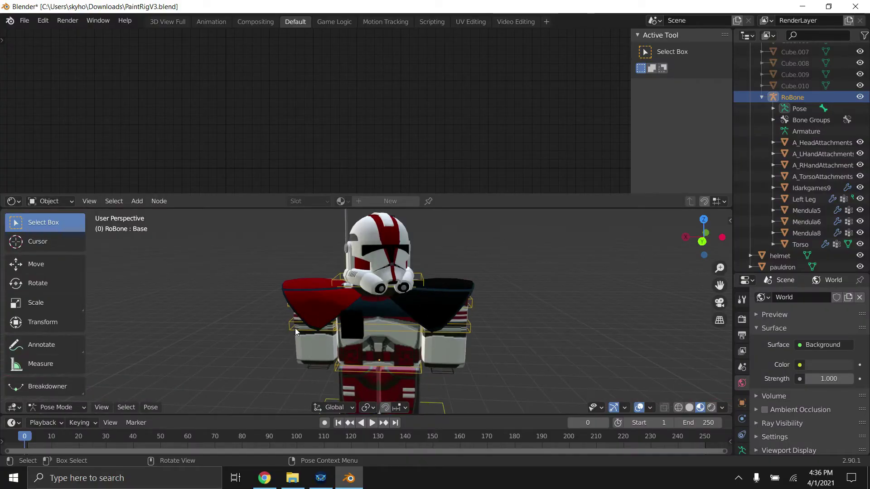
left_click(38, 283)
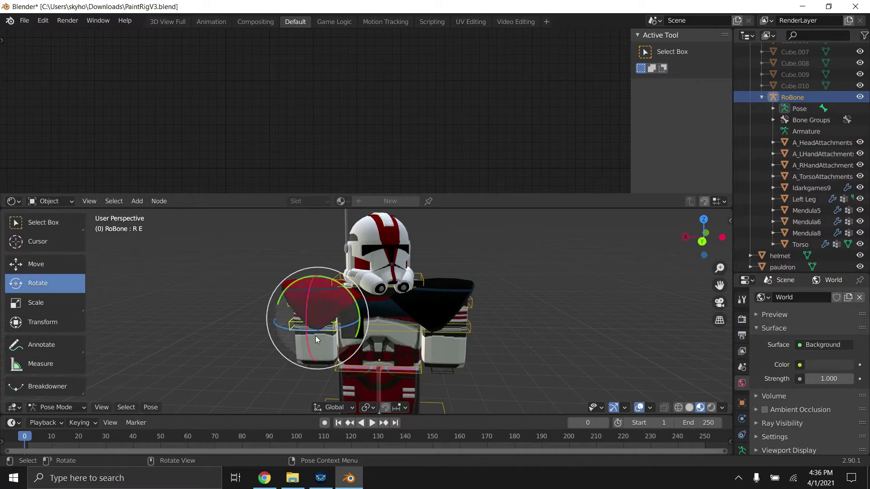
mouse_move(306, 328)
left_mouse_down()
mouse_move(317, 326)
mouse_move(308, 299)
mouse_move(313, 316)
left_mouse_up()
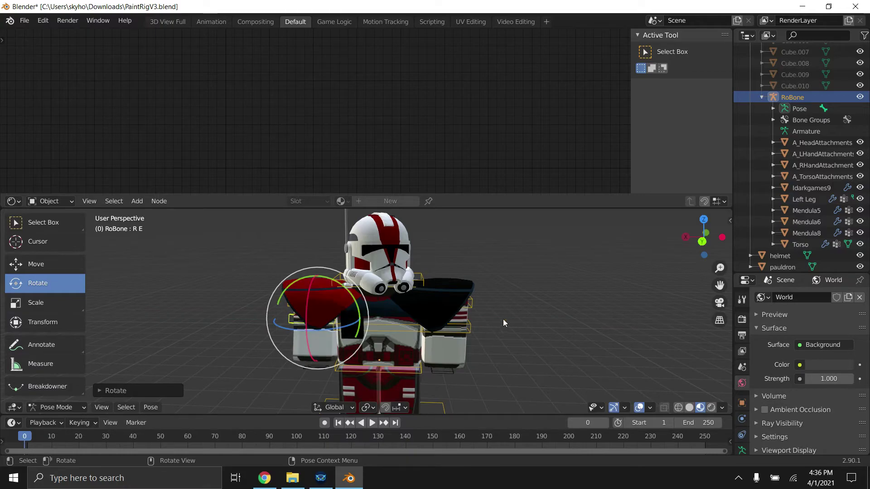
- Rotate the L E bone about the X axis to bend the character's left forearm
left_click(469, 327)
left_click_drag(702, 228, 651, 228)
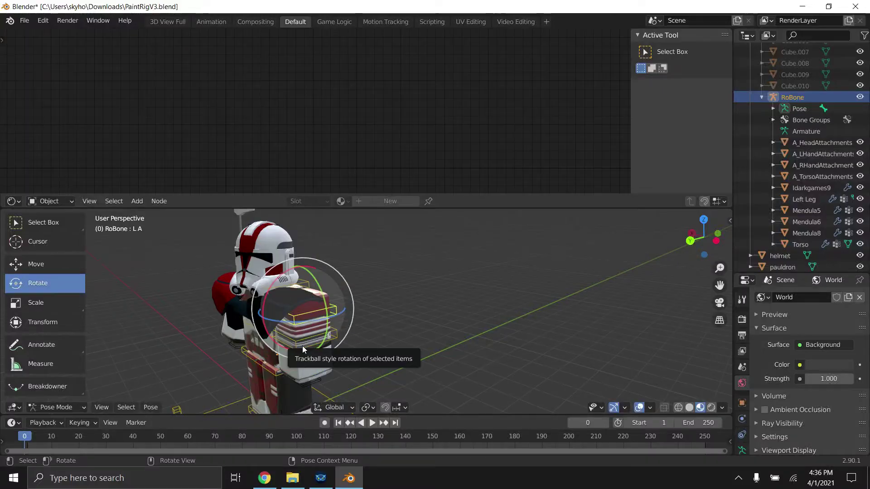
left_click(303, 346)
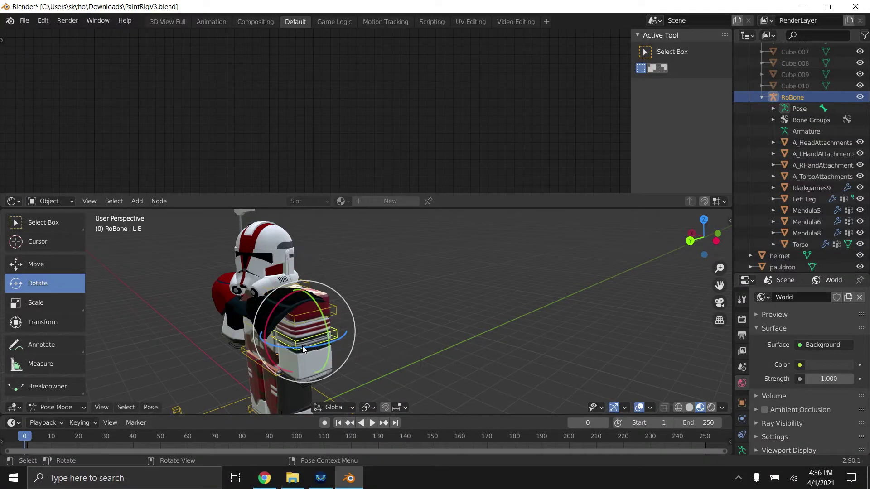
left_click(306, 311)
left_click(273, 330)
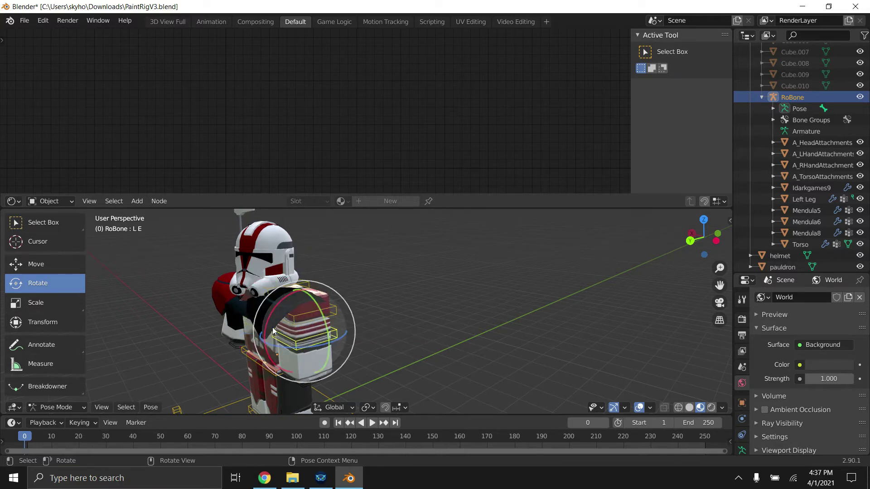
left_click_drag(271, 332, 300, 318)
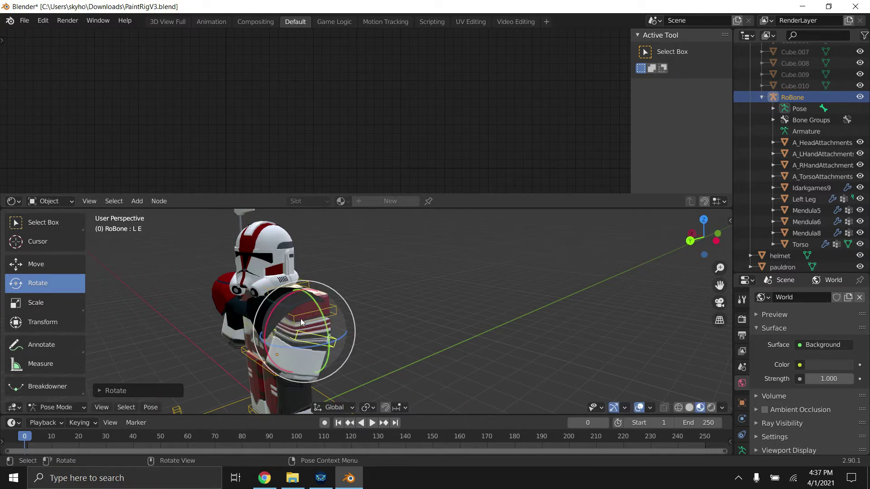
- Rotate the L A bone slightly to adjust the angle of the character's left upper arm
left_click(309, 313)
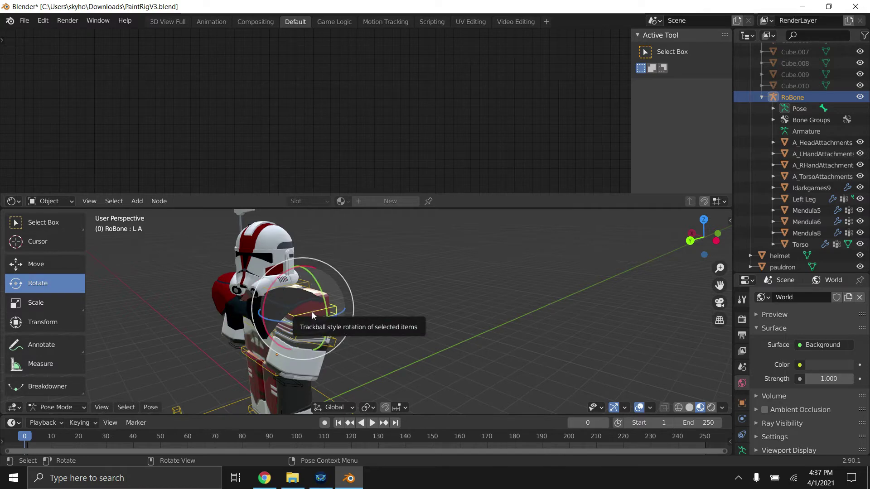
left_click_drag(322, 303, 325, 294)
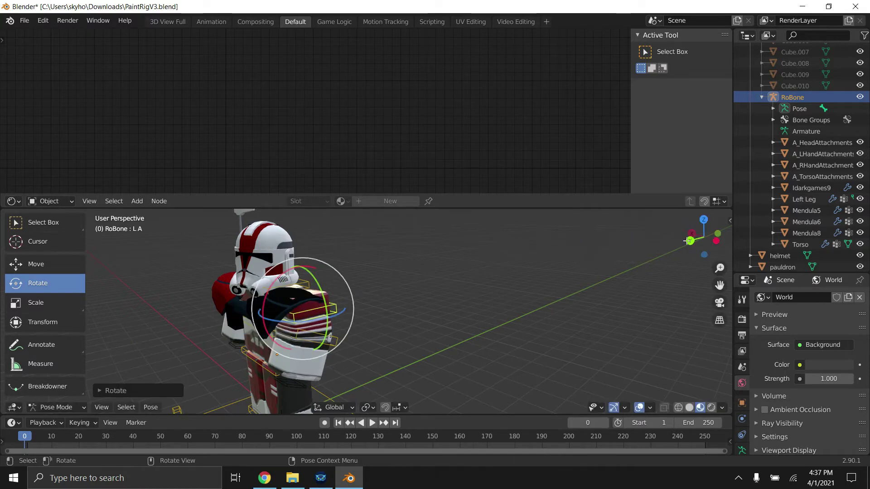
- Examine the arm pose and the pauldron's fit around the shoulders from the front, side and back
left_click_drag(703, 237, 699, 253)
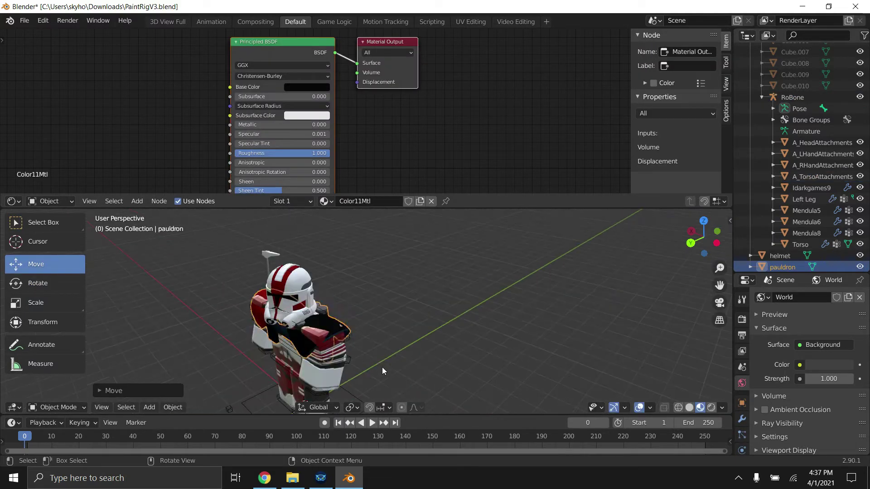
left_click_drag(704, 237, 707, 236)
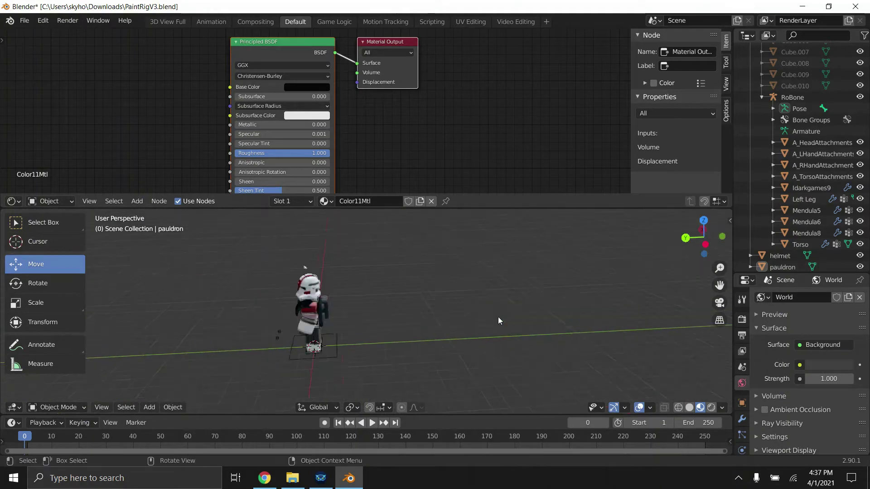
scroll(499, 315, "up", 3)
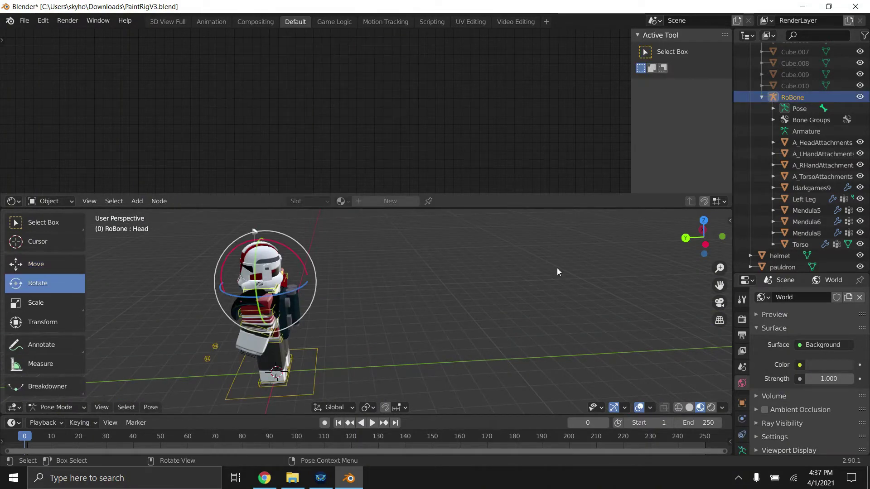
mouse_move(704, 237)
left_mouse_down()
mouse_move(724, 238)
mouse_move(681, 245)
mouse_move(720, 237)
left_mouse_up()
scroll(531, 301, "up", 5)
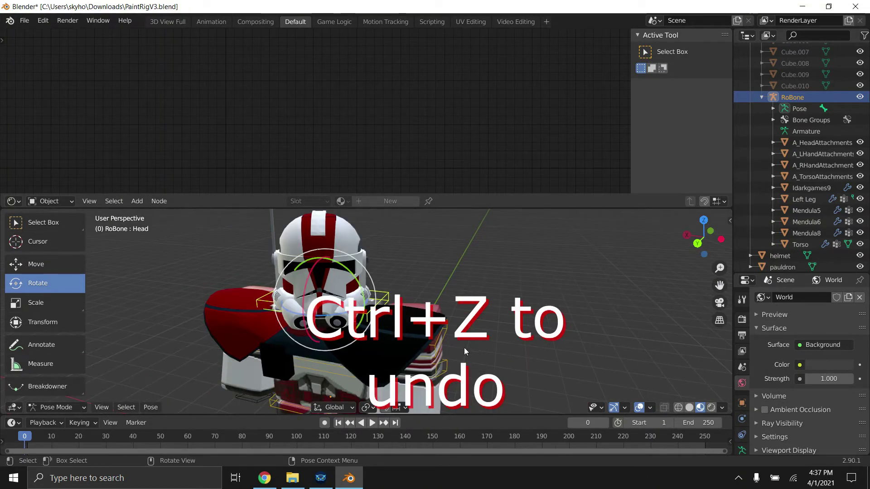
left_click(448, 314)
scroll(494, 302, "down", 2)
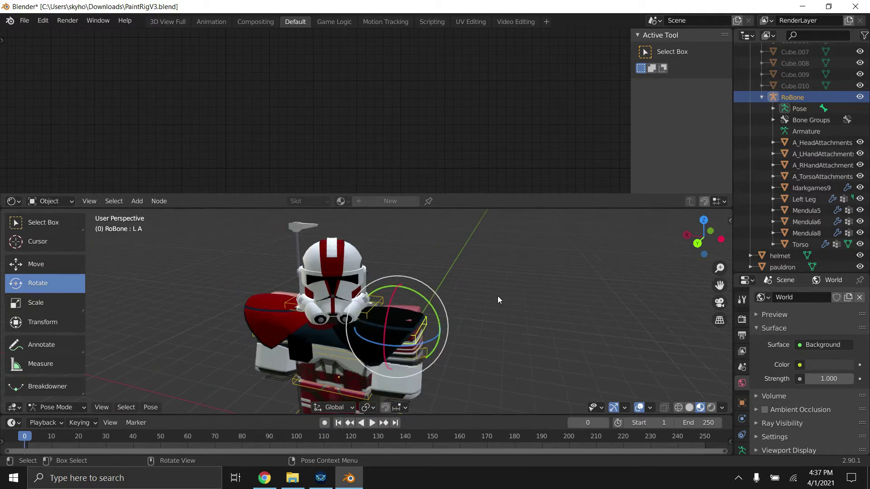
left_click_drag(704, 237, 776, 241)
scroll(471, 338, "down", 1)
- Try to reposition the pauldron on the shoulders with the Move tool and undo the change
key("shift+space")
key("g")
scroll(781, 236, "down", 1)
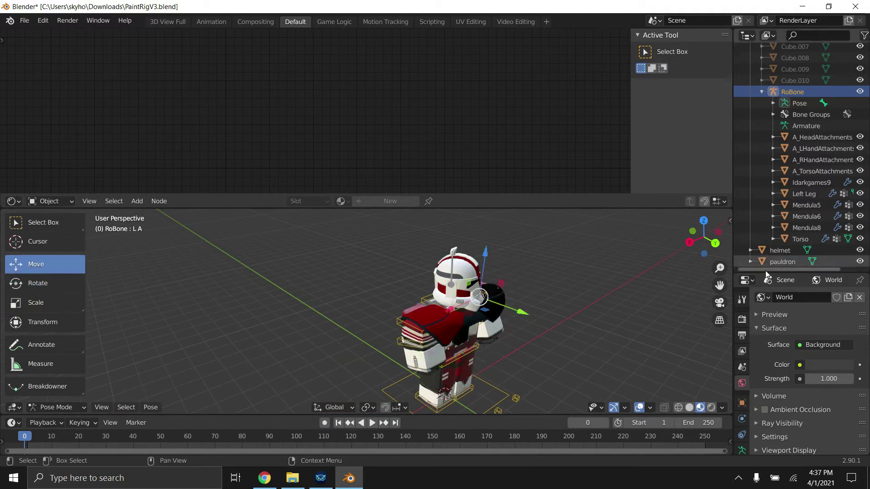
left_click(783, 261)
left_click_drag(728, 254, 720, 251)
key("ctrl+z")
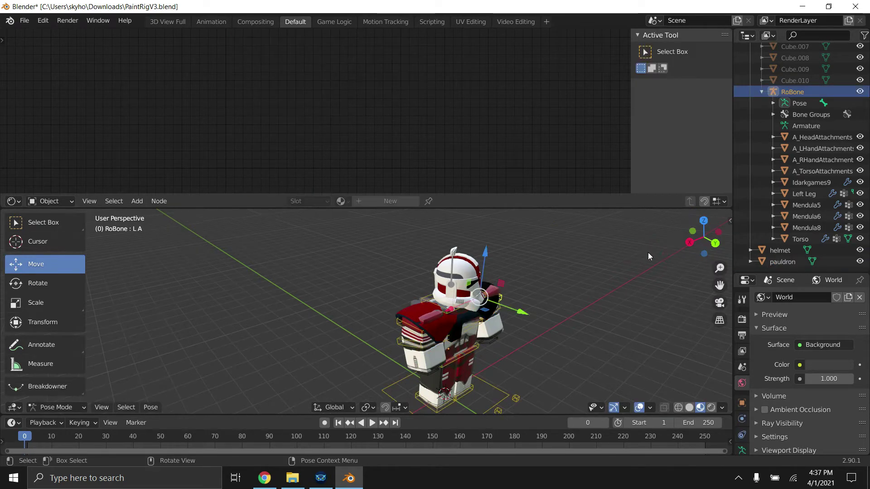
left_click_drag(688, 224, 500, 317)
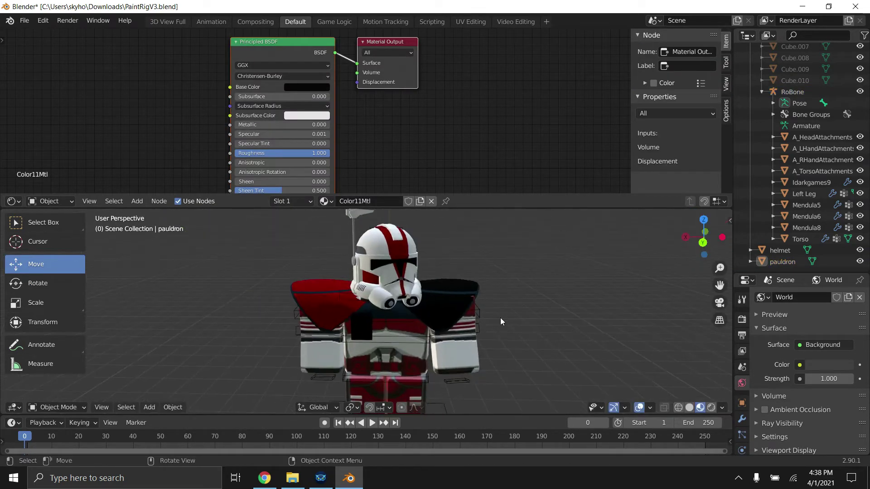
- Pose the RoBone armature's R A and L A bones, angling both arms outward and moving them slightly at the shoulders
key("ctrl+Tab")
left_click_drag(345, 274, 320, 264)
left_click(57, 265)
left_click(476, 312)
left_click(59, 282)
left_click_drag(475, 274, 468, 275)
left_click(54, 265)
left_click_drag(458, 320, 453, 311)
left_click(303, 300)
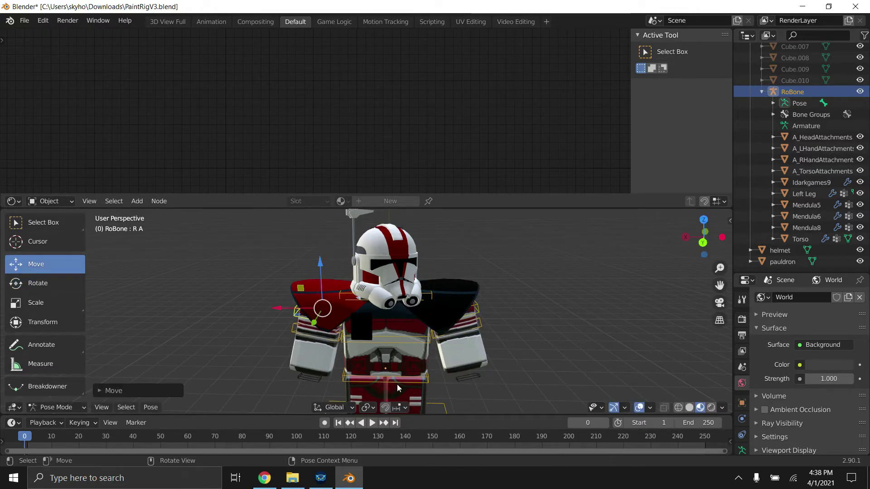
- Move the Lower bone at the hips down about 0.09 along the global Z axis
left_click(385, 376)
scroll(649, 290, "down", 4)
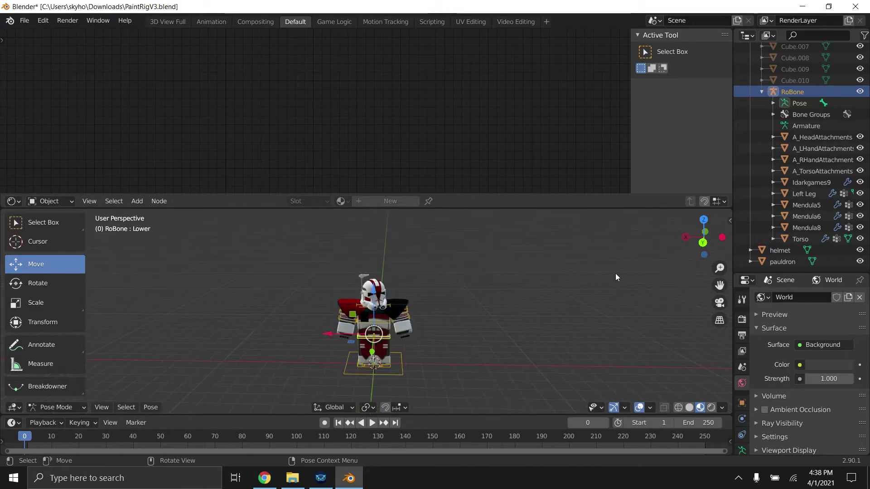
scroll(401, 318, "up", 4)
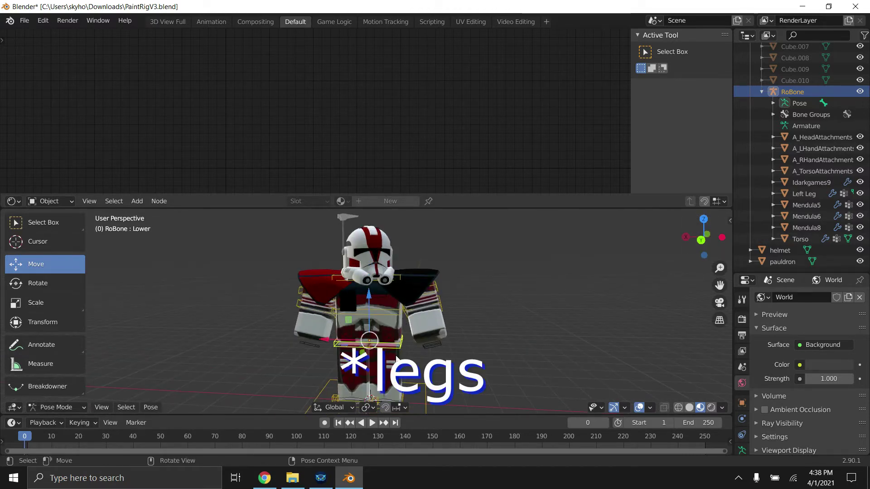
left_click_drag(369, 295, 366, 302)
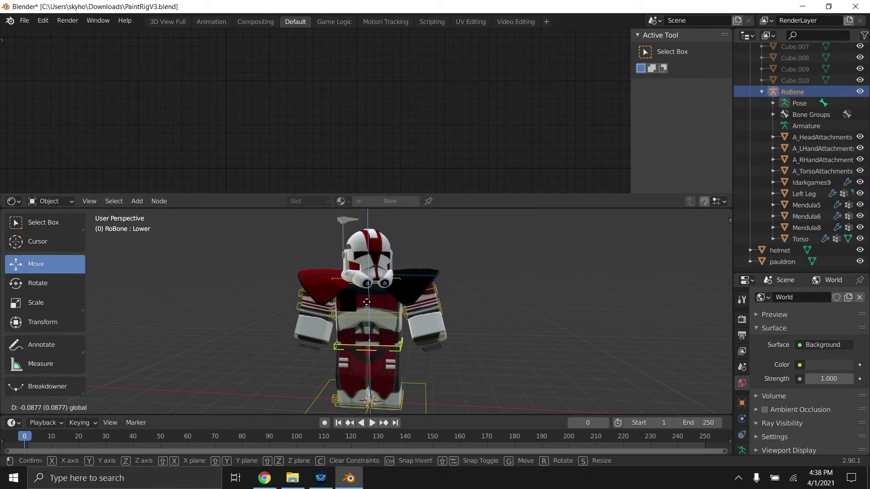
scroll(465, 369, "down", 2)
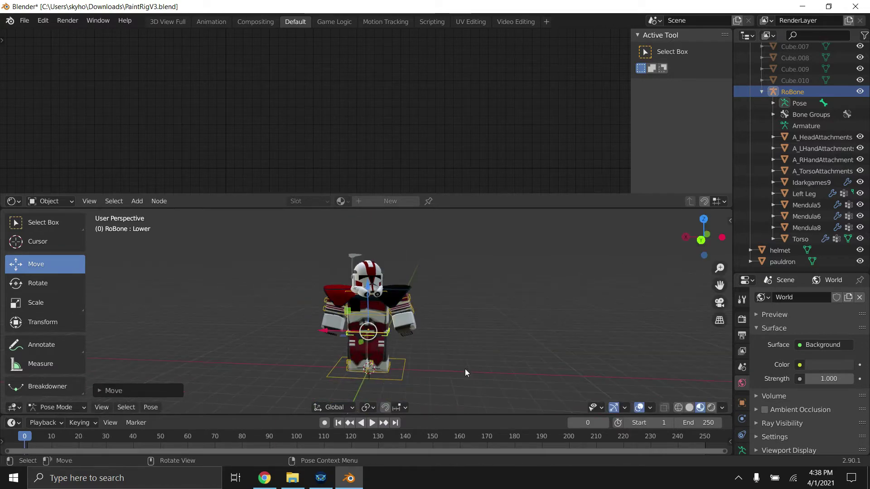
- Rotate the L K.001 foot bone slightly about the Z axis to turn the character's left leg, then deselect it
left_click(387, 373)
scroll(387, 372, "up", 1)
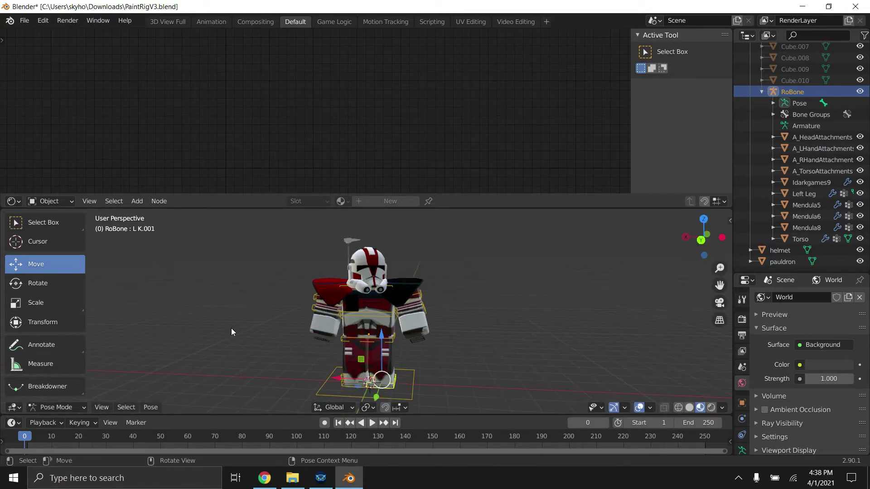
left_click(39, 283)
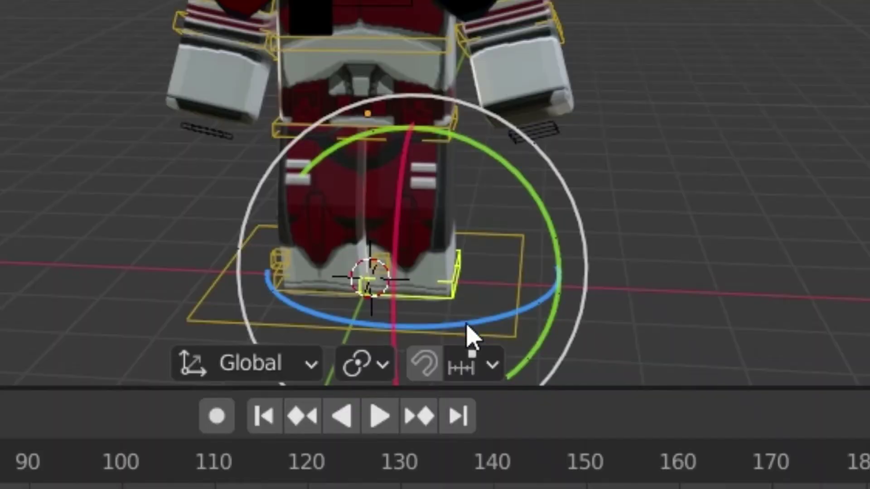
mouse_move(399, 395)
left_mouse_down()
mouse_move(416, 391)
mouse_move(406, 391)
left_mouse_up()
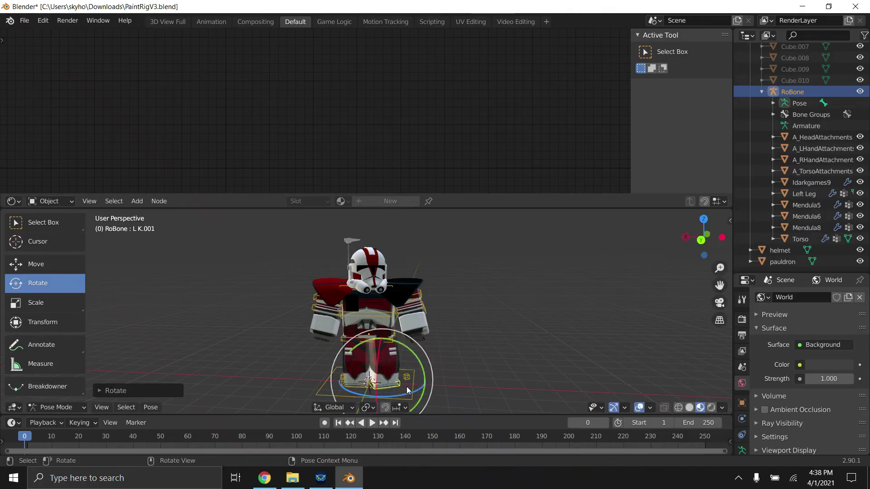
scroll(405, 371, "up", 2)
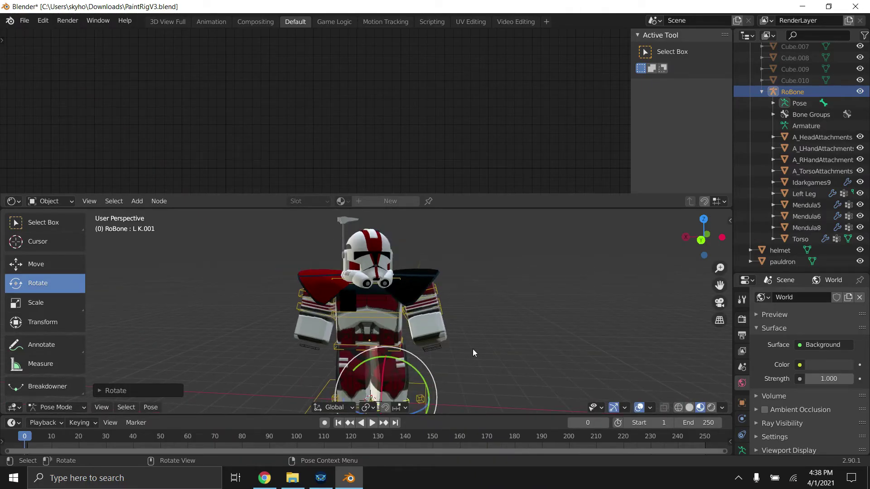
left_click(472, 350)
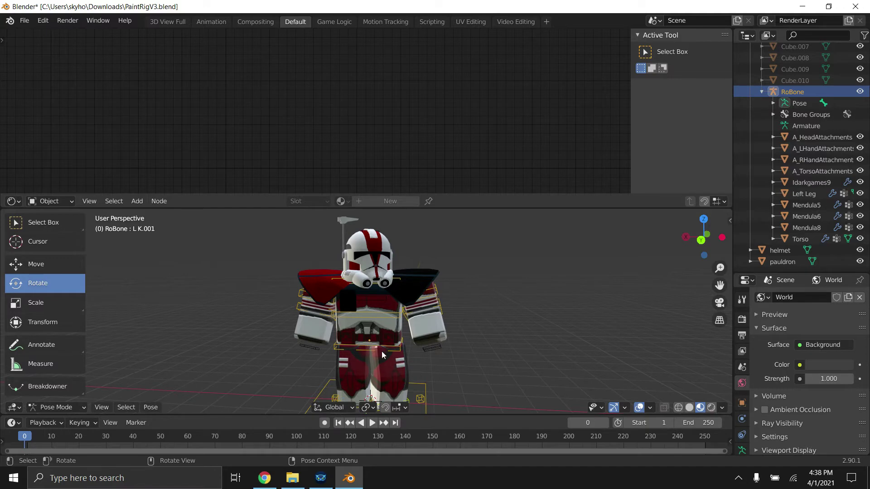
- Move the L L bone at the top of the character's left leg slightly
left_click(374, 360)
left_click(44, 265)
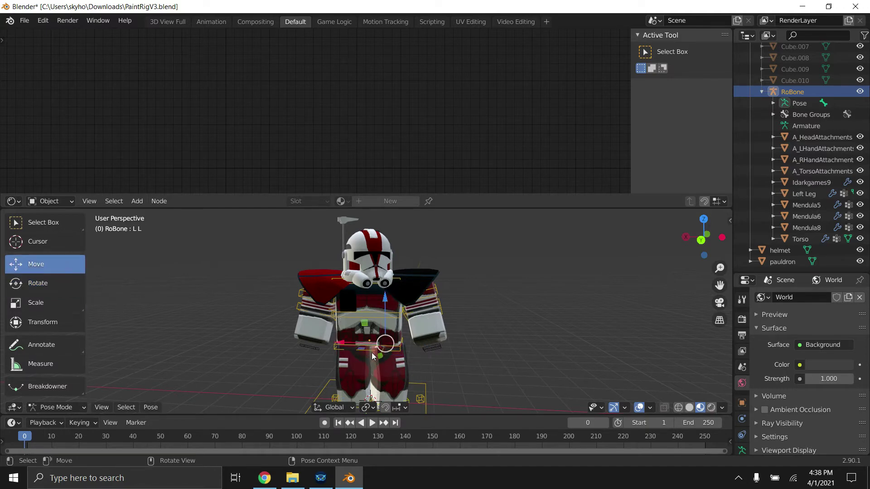
left_click_drag(379, 353, 383, 352)
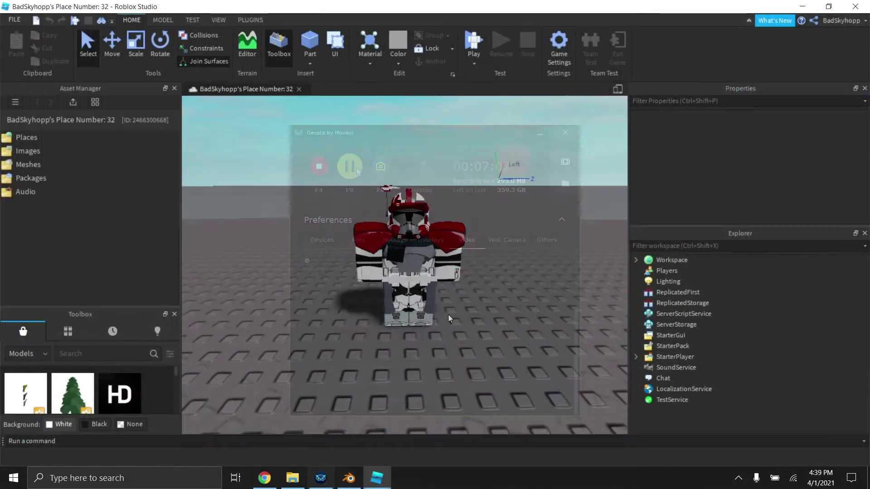
- Switch to Roblox Studio and delete the ARC character model from the workspace
right_click_drag(448, 314, 444, 320)
left_click(381, 315)
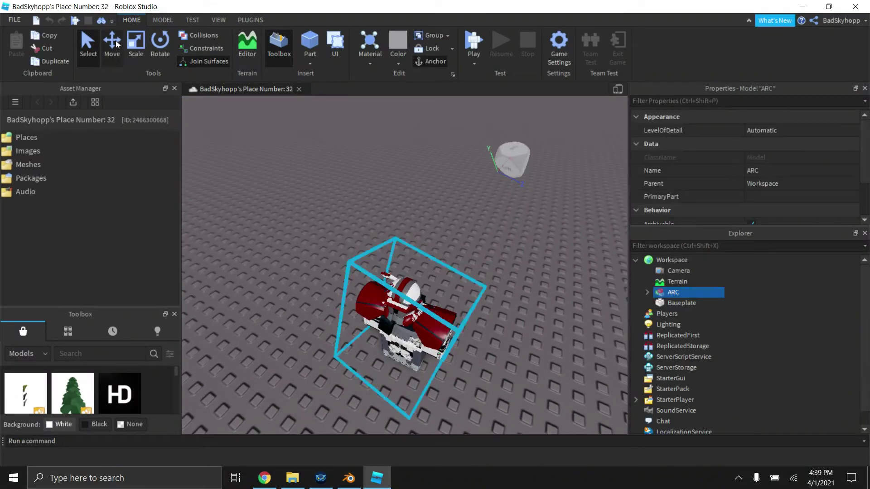
right_click(389, 312)
left_click(411, 71)
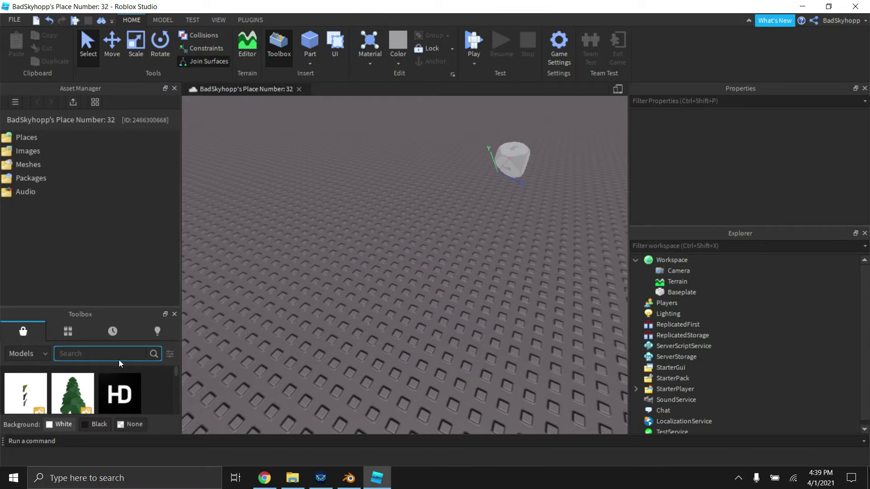
- Search the model library for "DC-15A model" and enlarge the results area
type("DC-15A model")
key("Return")
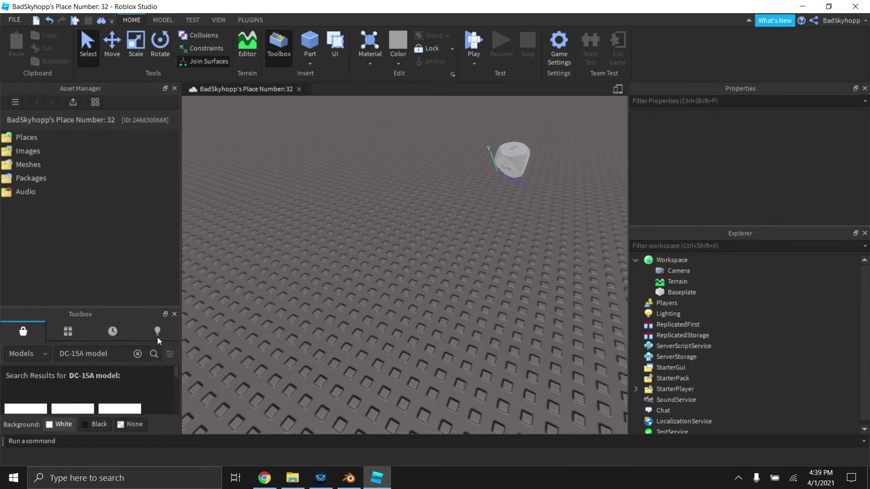
scroll(97, 390, "up", 2)
scroll(81, 403, "down", 2)
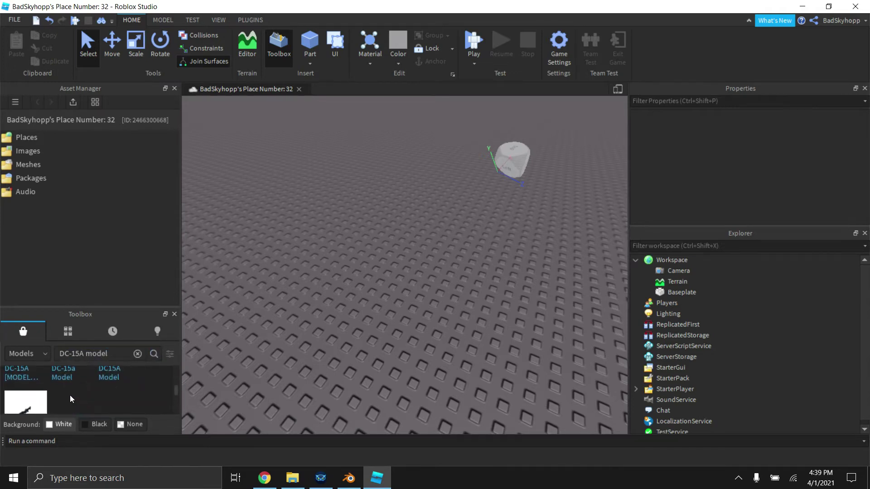
scroll(70, 396, "up", 2)
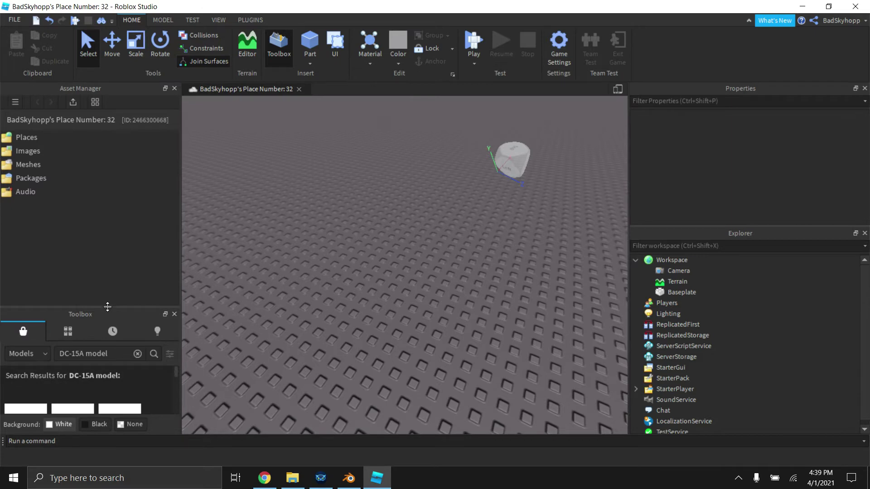
left_click_drag(108, 305, 107, 241)
- Insert the first two DC-15A search results one after the other for inspection and undo both insertions
left_click(35, 368)
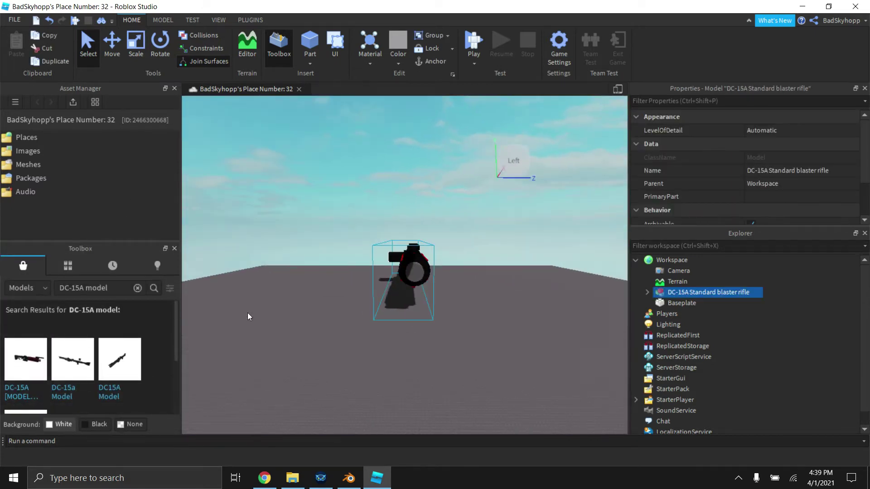
right_click_drag(247, 312, 247, 312)
scroll(248, 312, "up", 2)
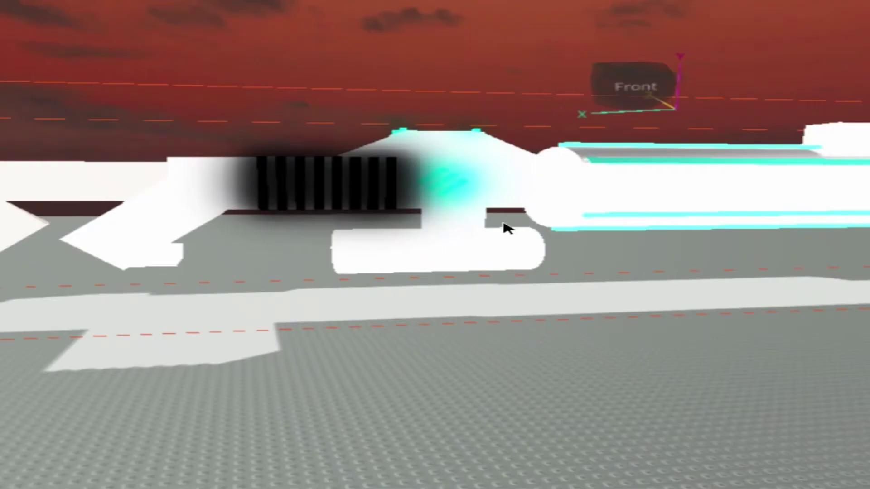
key("ctrl+z")
left_click(72, 360)
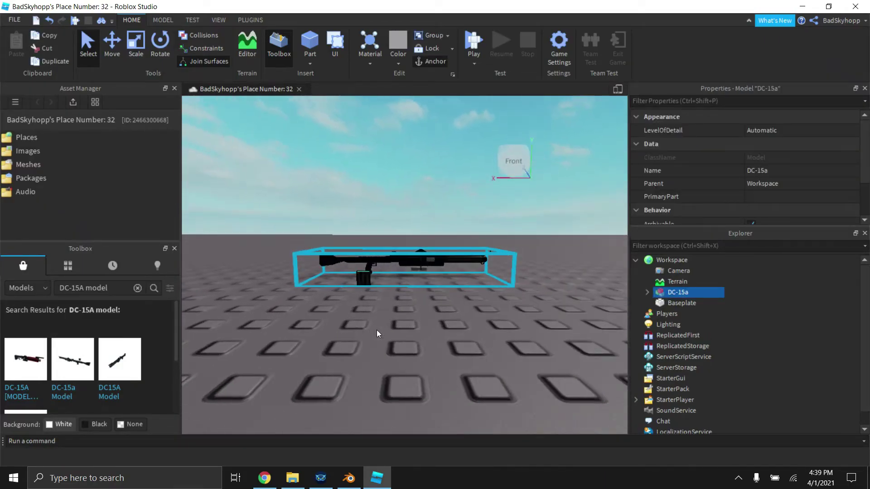
key("ctrl+z")
- Insert the third result, DC15A Model, and inspect the rifle up close along with its component parts
right_click_drag(380, 341, 382, 341)
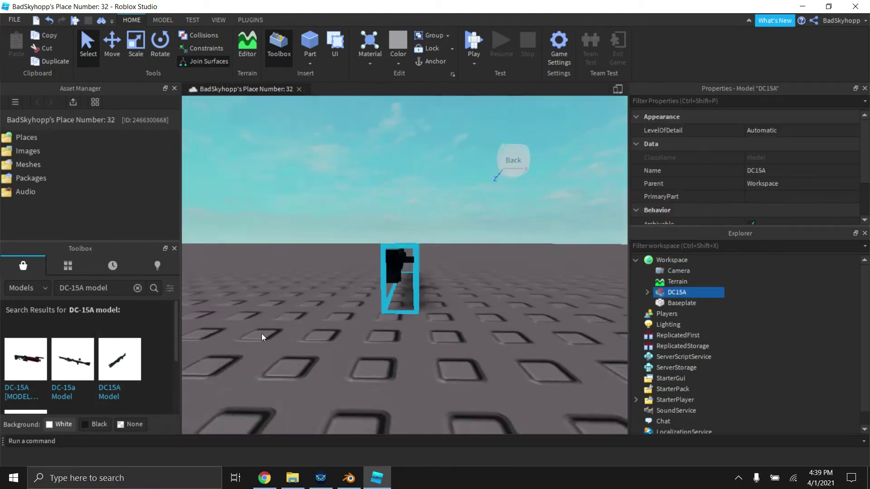
scroll(262, 334, "down", 5)
scroll(77, 362, "down", 2)
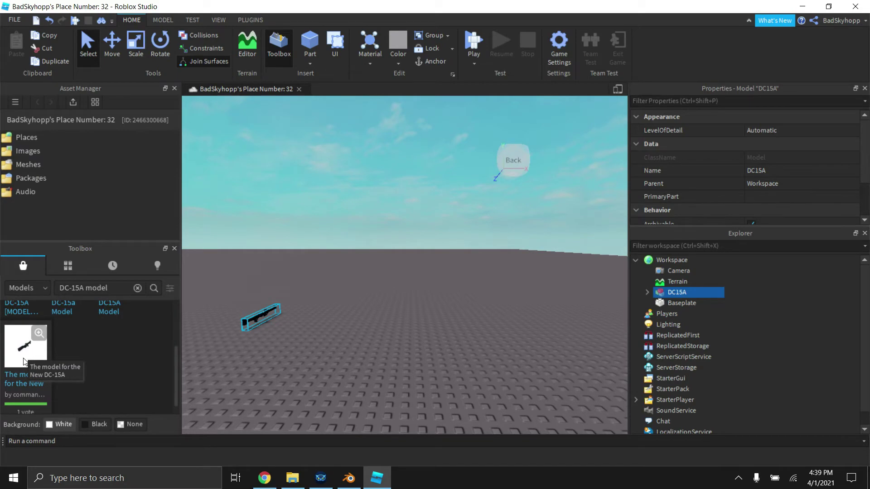
right_click_drag(284, 339, 285, 340)
scroll(288, 340, "up", 4)
key("f")
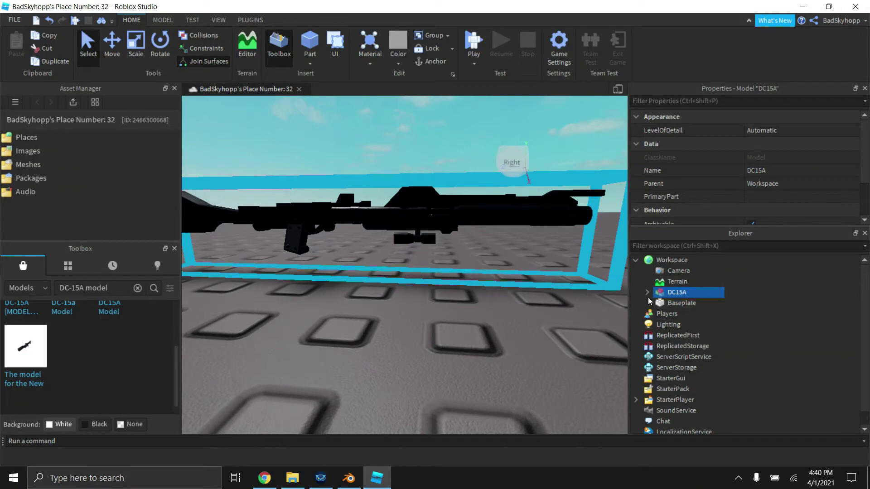
left_click(647, 292)
scroll(648, 299, "down", 5)
scroll(648, 308, "up", 5)
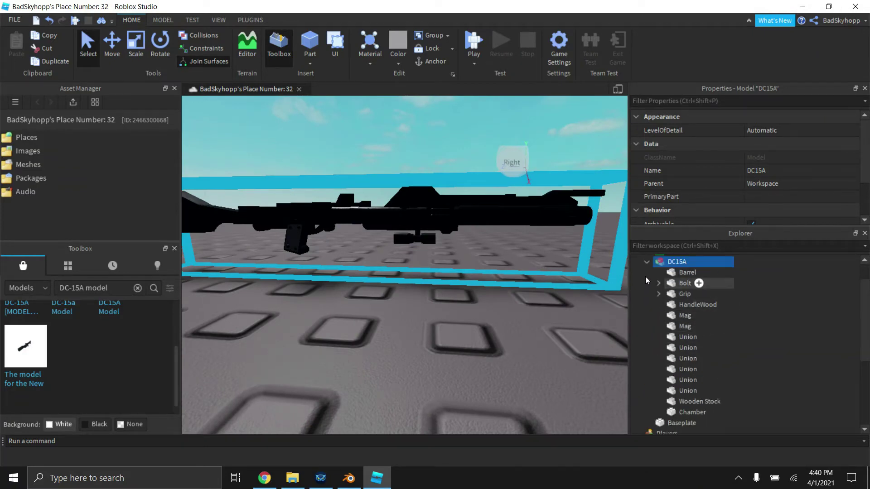
left_click(647, 277)
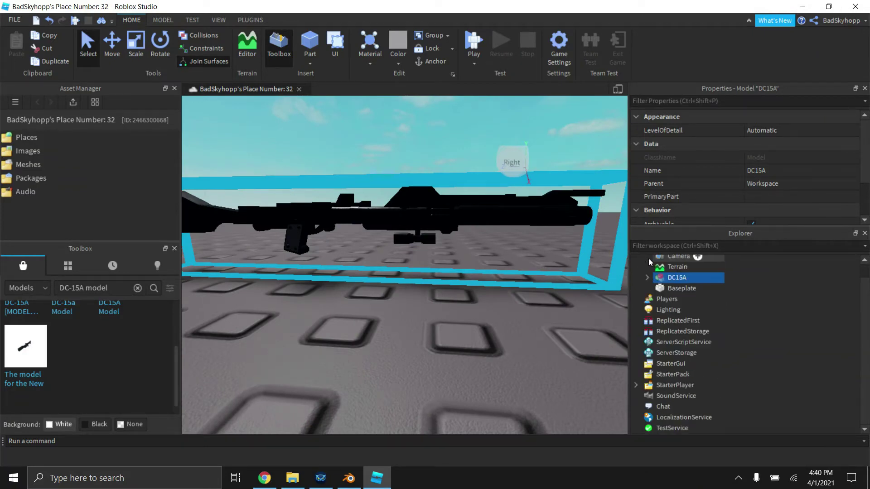
right_click(671, 280)
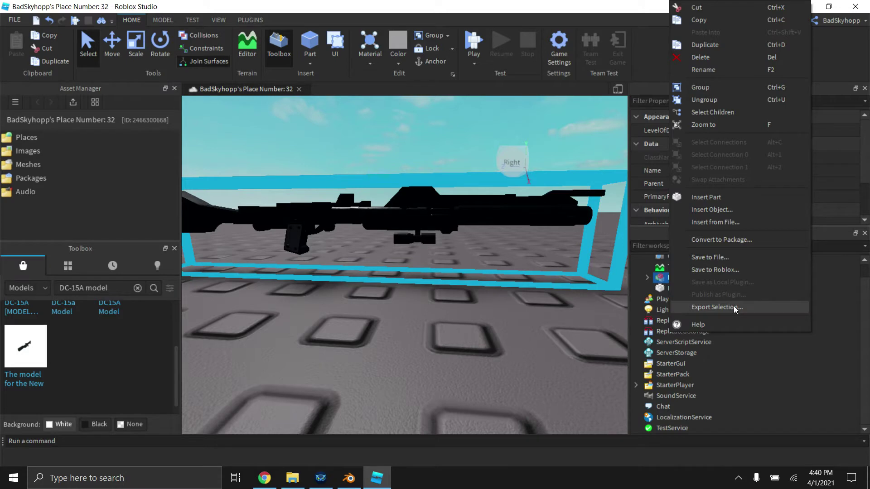
left_click(684, 308)
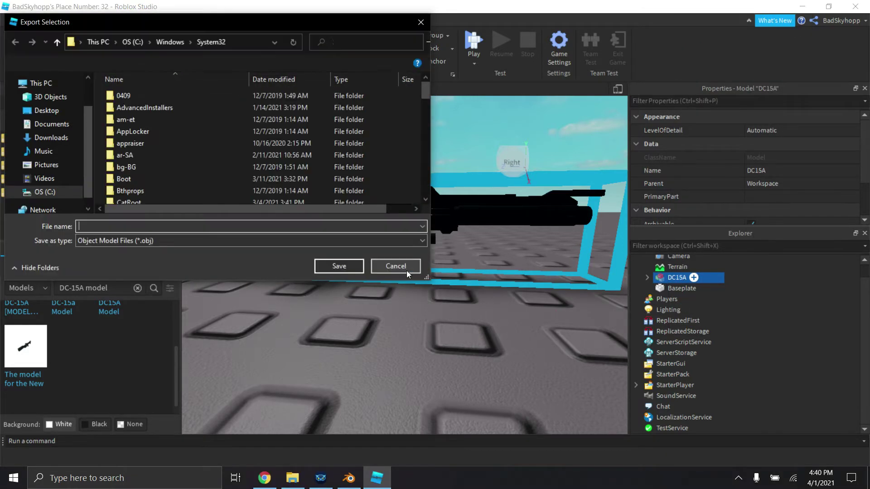
left_click(406, 272)
scroll(420, 292, "down", 10)
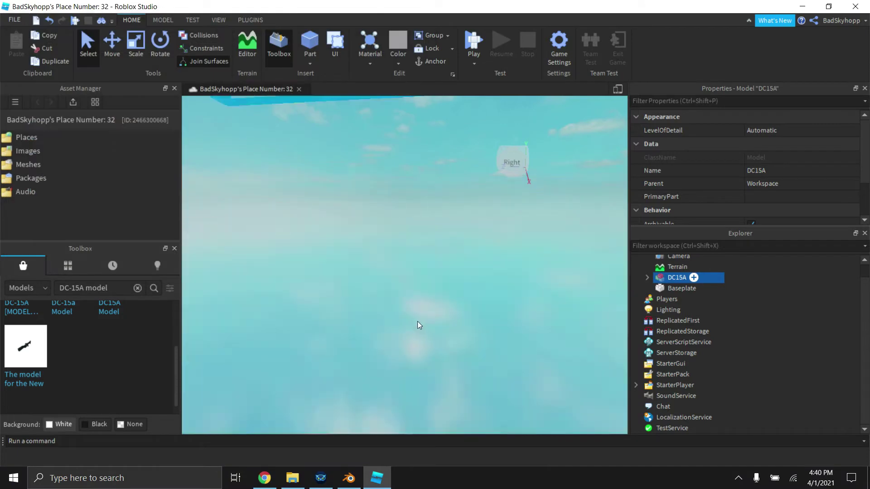
scroll(423, 320, "up", 3)
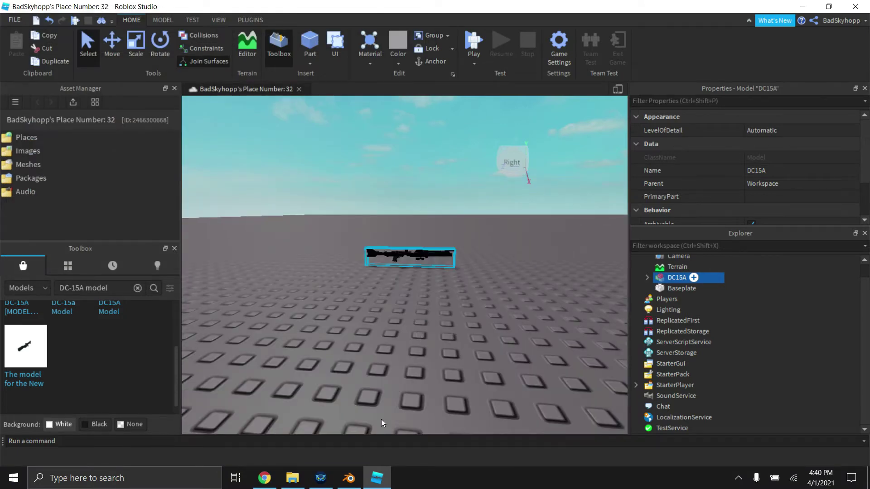
- Switch to Blender and import F-11.obj from the GFX GUNS folder in Downloads as a Wavefront OBJ
left_click(350, 478)
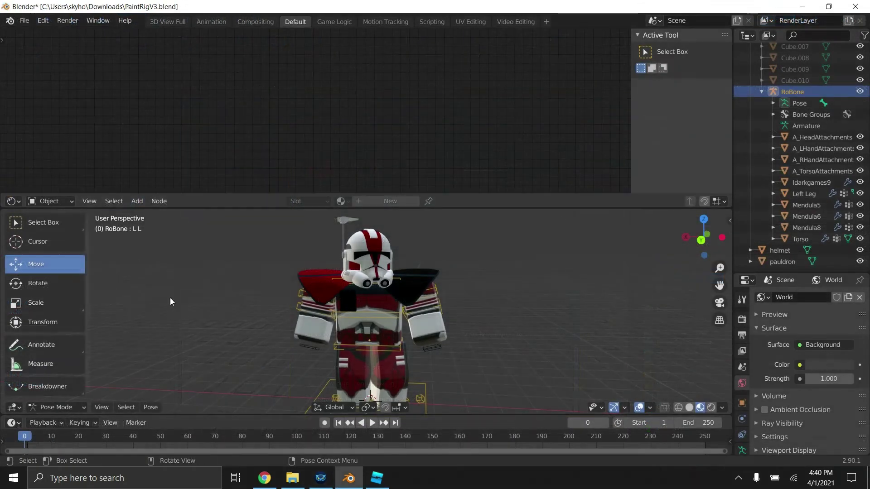
scroll(178, 276, "down", 4)
scroll(341, 302, "up", 3)
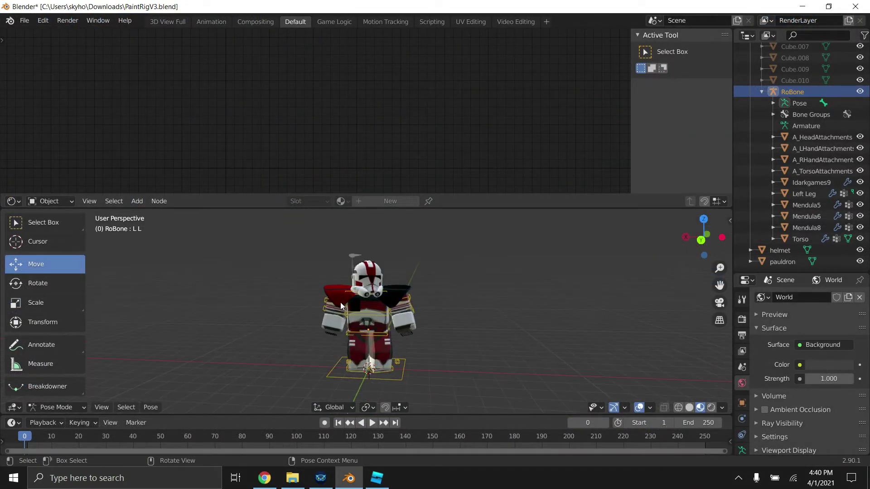
scroll(341, 302, "down", 2)
left_click(26, 20)
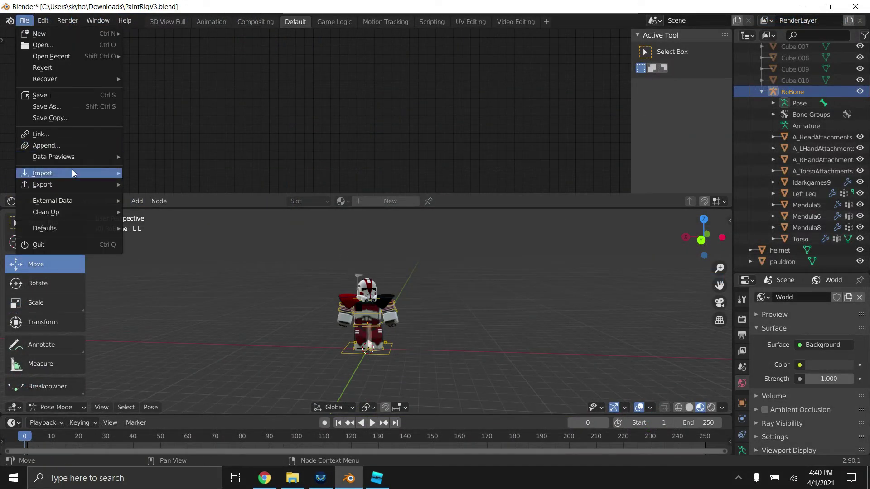
mouse_move(72, 171)
left_click(156, 262)
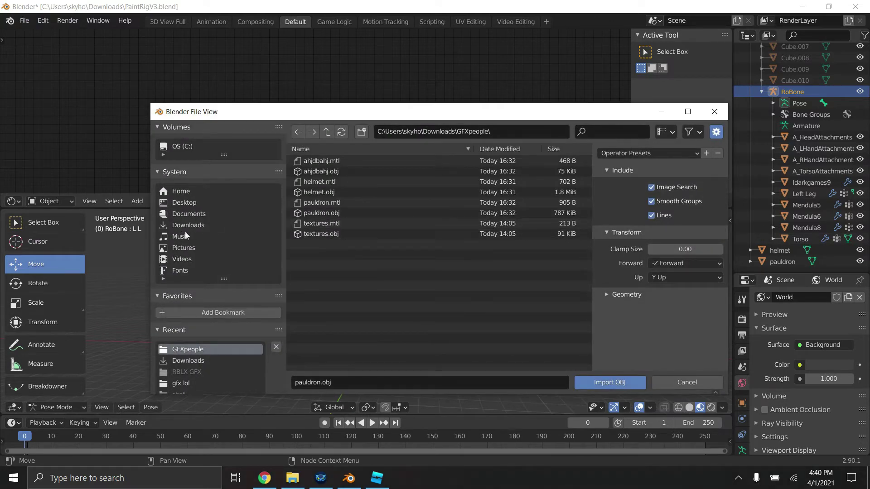
left_click(184, 236)
left_click(195, 226)
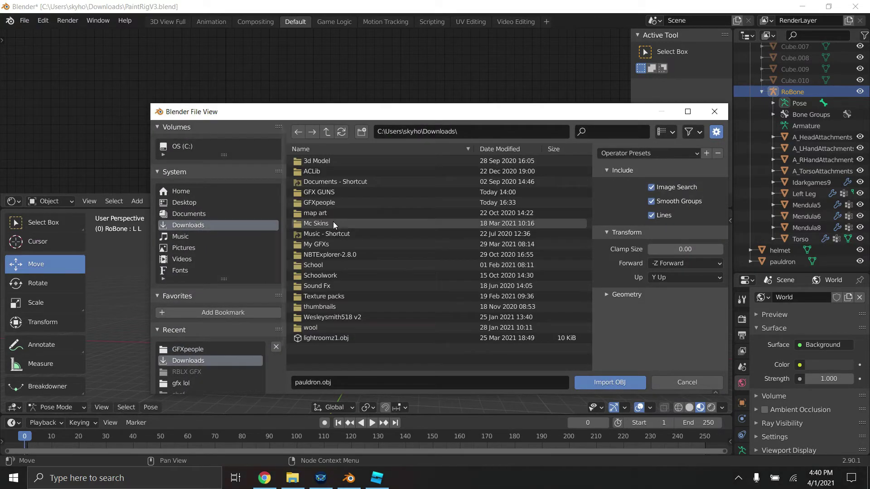
double_click(327, 195)
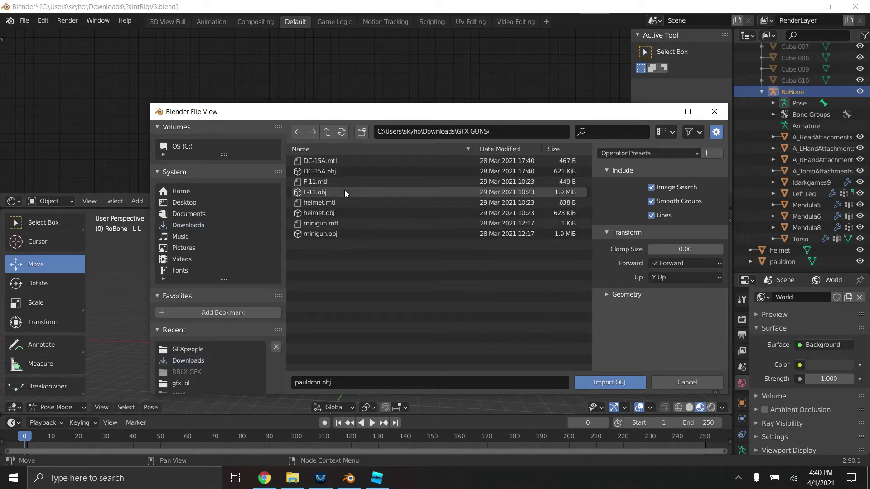
left_click(345, 190)
left_click(594, 383)
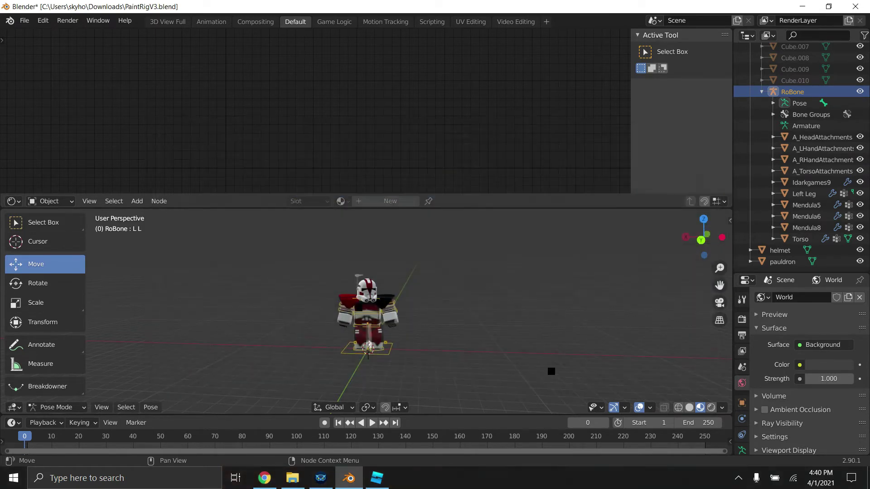
- Select the imported F-11 blaster and move it along the X axis until it sits beside the trooper
scroll(487, 346, "down", 3)
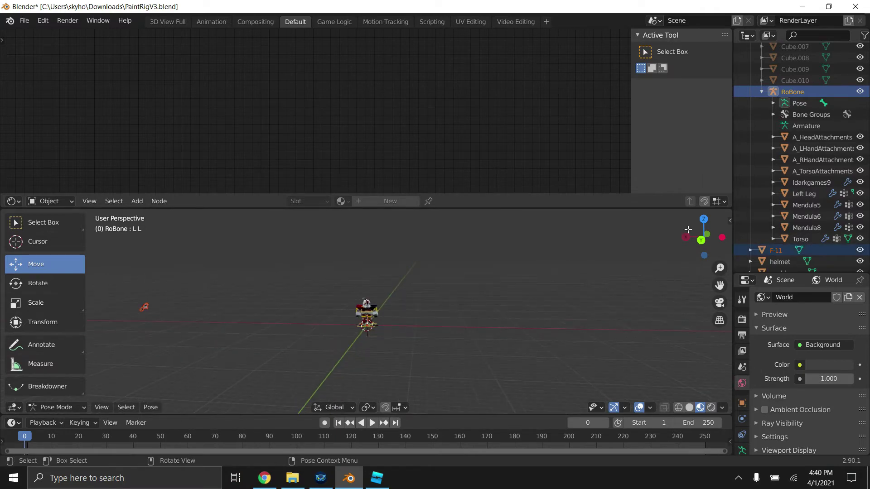
left_click_drag(688, 230, 398, 289)
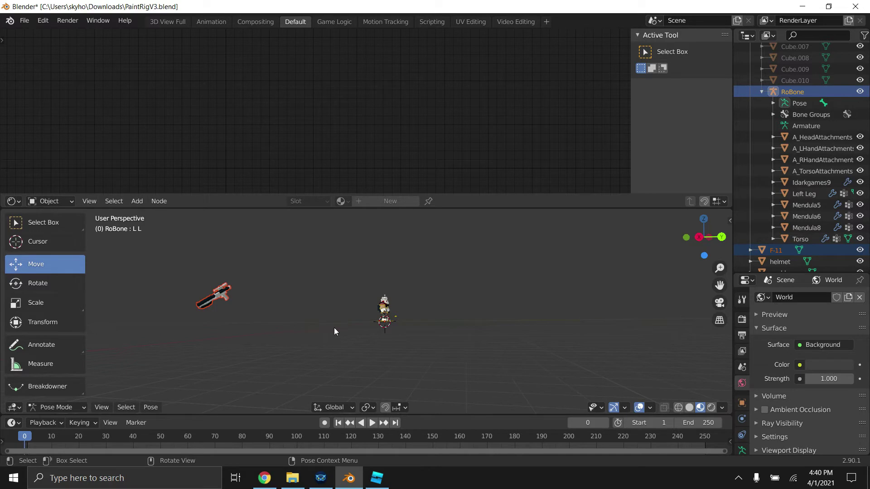
left_click_drag(684, 245, 425, 265)
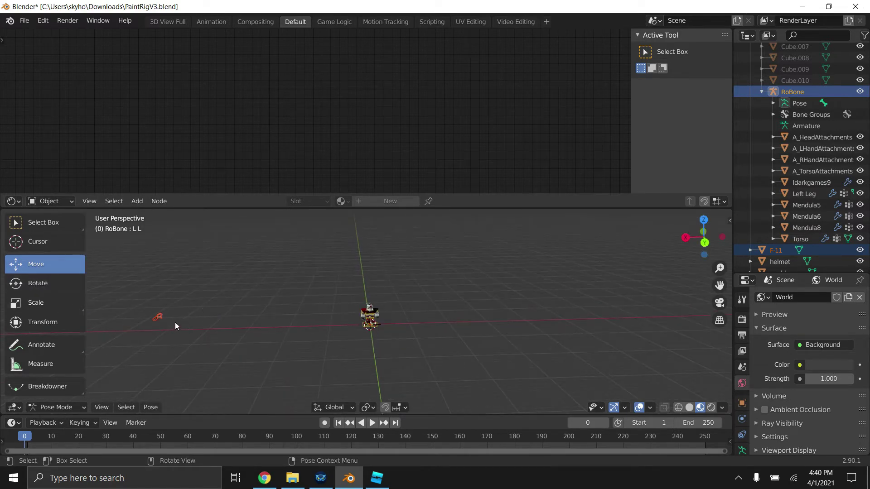
left_click(159, 320)
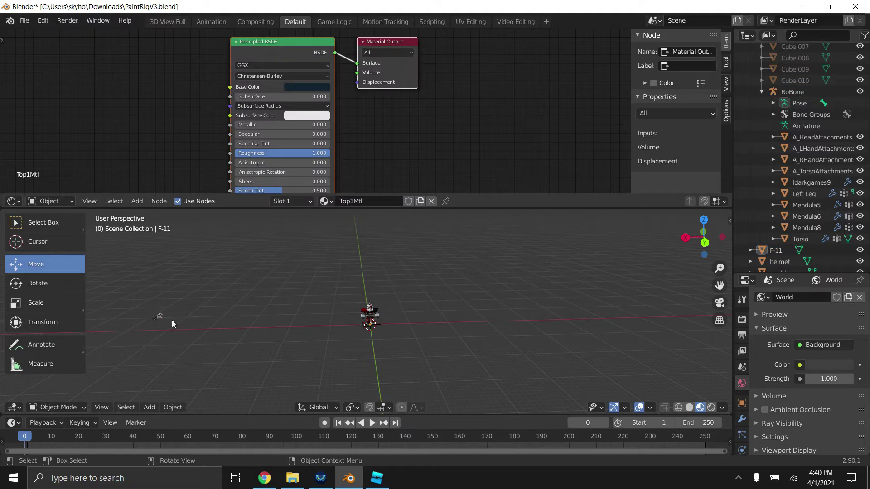
key("g")
key("x")
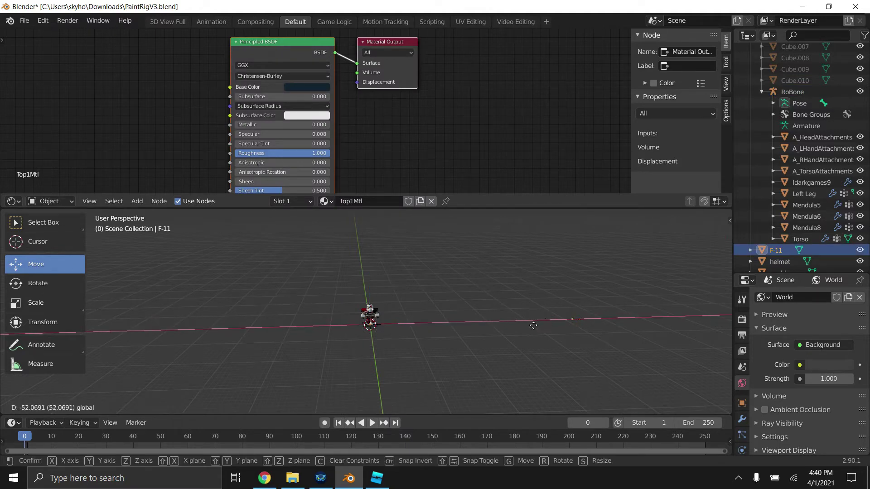
left_click(486, 338)
scroll(485, 337, "up", 8)
- Rotate the F-11 blaster around its vertical axis and then freely with the trackball to change its aiming direction
left_click_drag(704, 241, 705, 223)
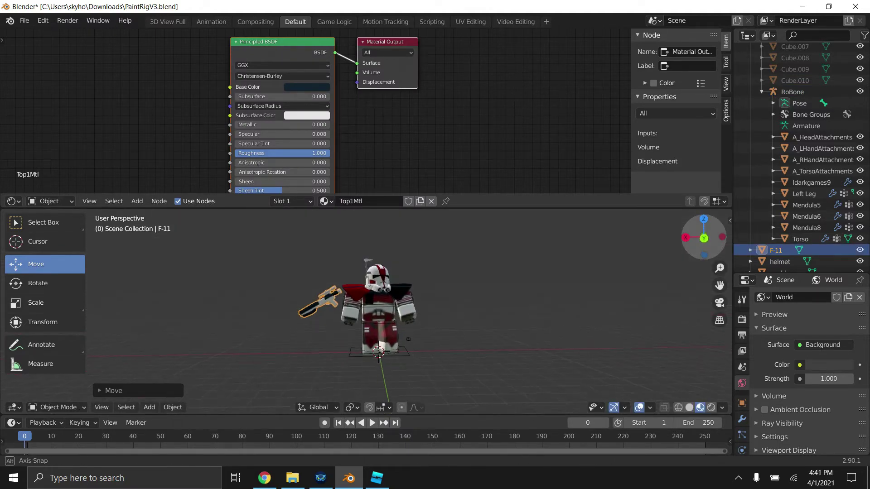
middle_click_drag(589, 299, 664, 292)
left_click_drag(709, 295, 731, 297)
scroll(553, 314, "down", 2)
left_click(45, 283)
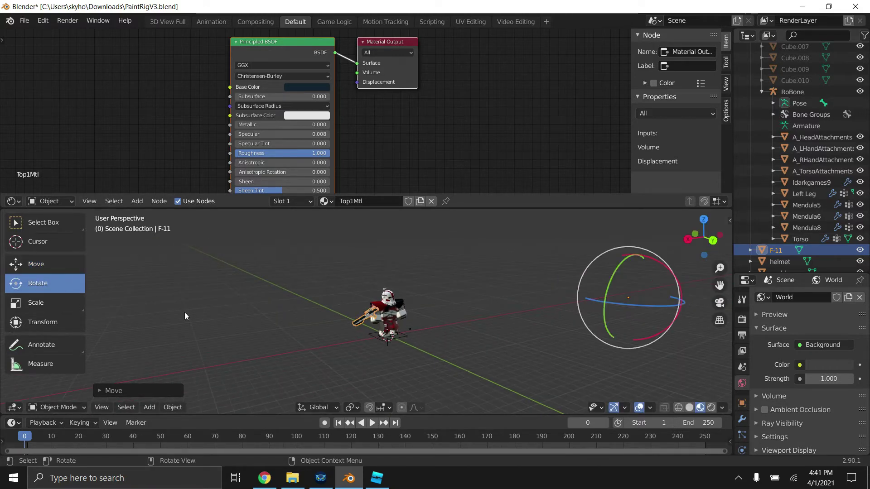
left_click_drag(625, 308, 674, 292)
scroll(592, 311, "down", 2)
left_click_drag(529, 321, 682, 335)
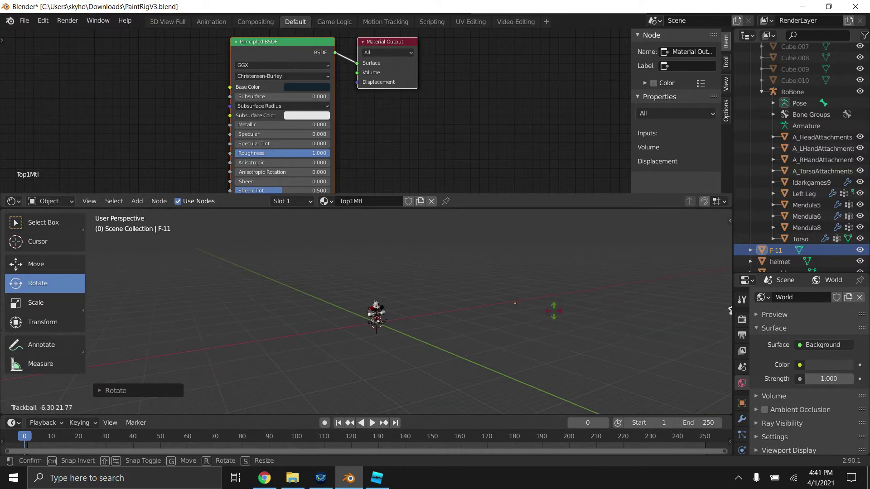
left_click_drag(723, 313, 419, 306)
- Move the rotated F-11 along the Y and X axes to bring it back near the trooper
left_click(45, 264)
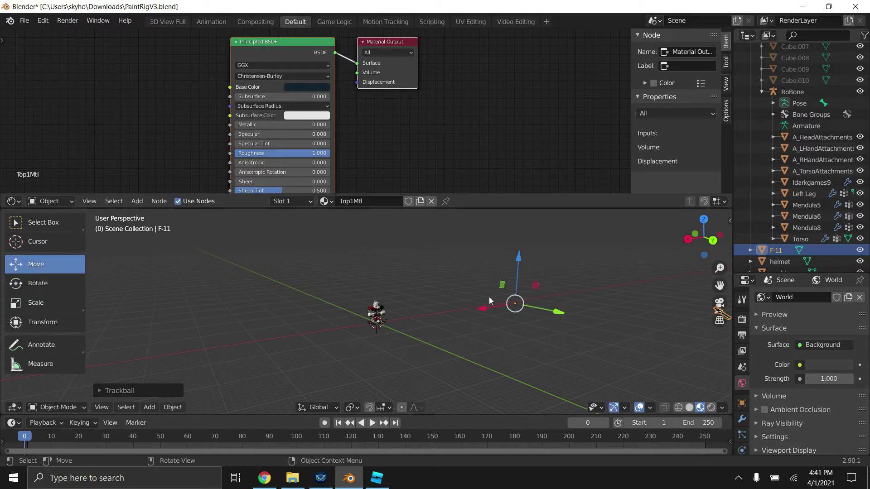
left_click_drag(546, 309, 531, 286)
left_click_drag(465, 277, 464, 278)
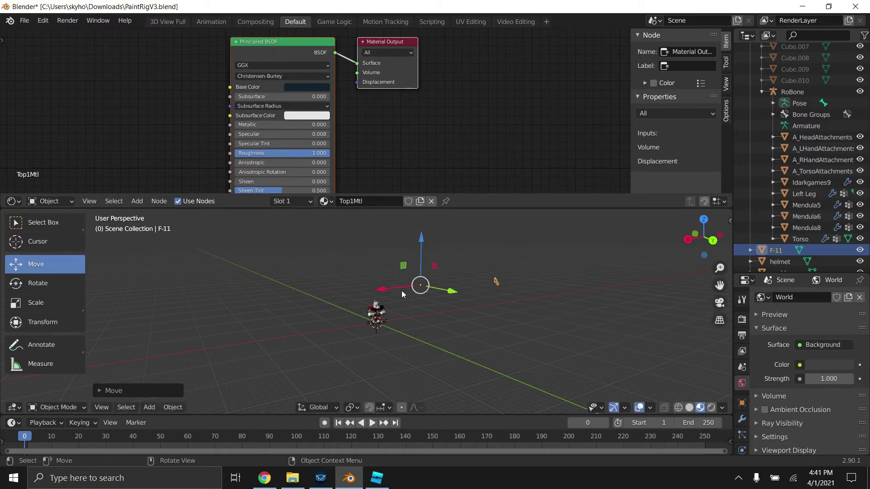
left_click_drag(384, 290, 365, 292)
left_click_drag(296, 301, 295, 302)
scroll(612, 274, "up", 3)
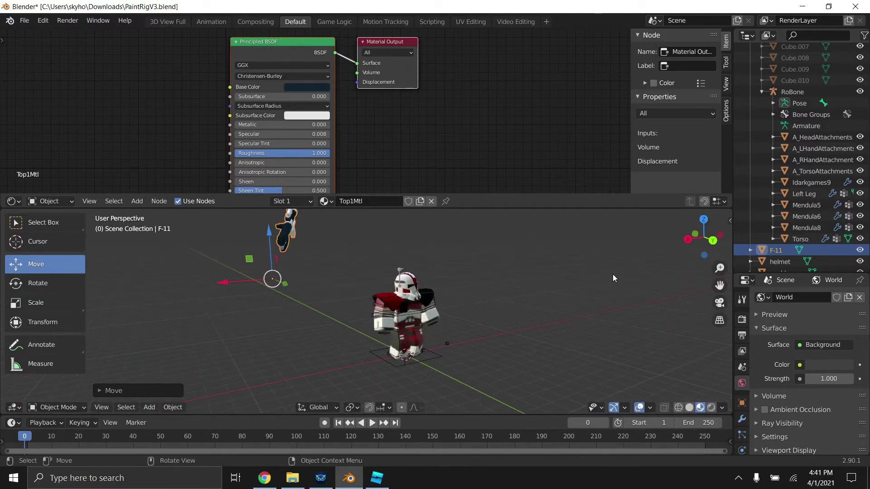
- Lower the F-11 and shift it along the X and Y axes onto the trooper's right side
left_click_drag(273, 264, 277, 387)
middle_click_drag(453, 285, 498, 284)
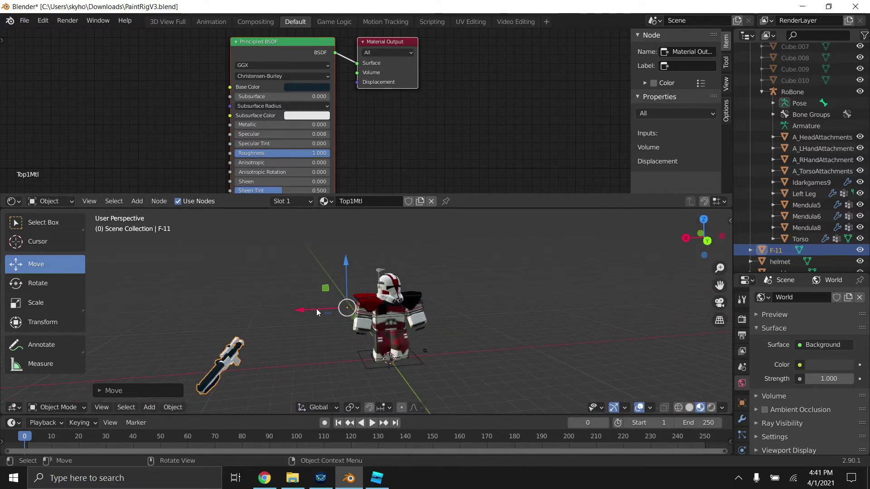
left_click_drag(316, 309, 354, 277)
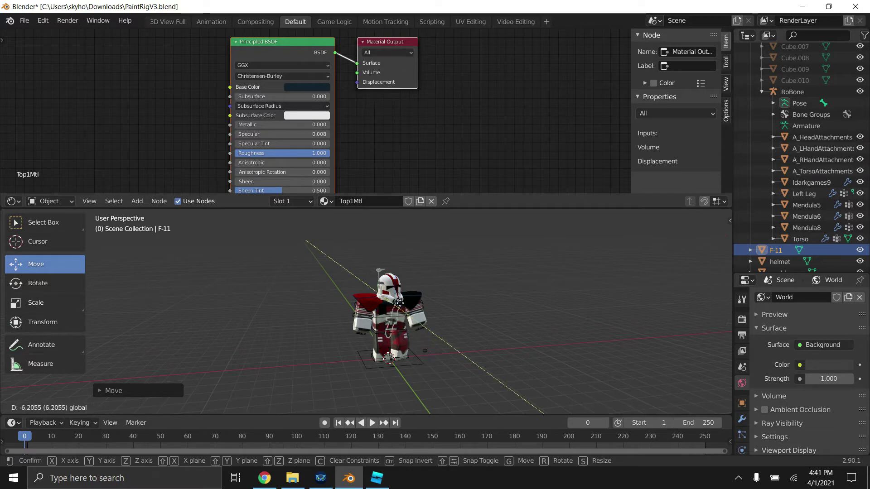
left_click_drag(392, 298, 389, 295)
scroll(475, 288, "up", 3)
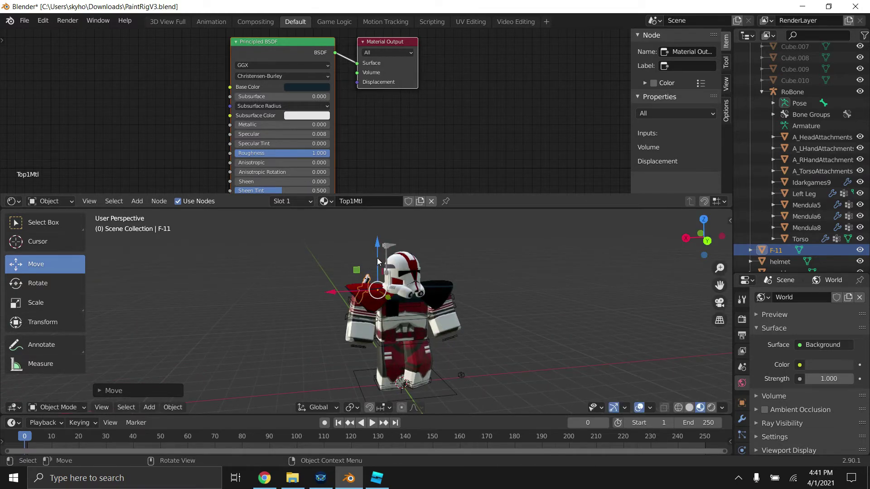
left_click_drag(377, 259, 377, 275)
left_click_drag(387, 311, 344, 308)
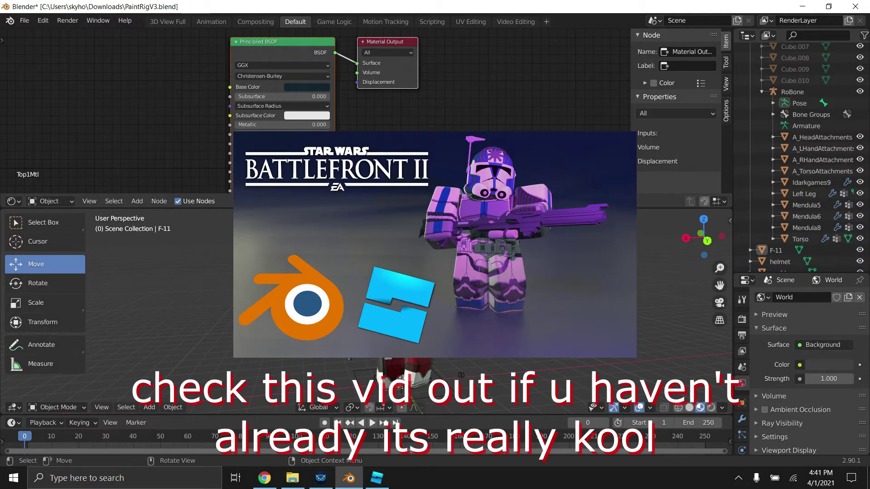
- Raise the F-11 and slide it along the X axis to the trooper's right shoulder
left_click(353, 348)
left_click_drag(375, 278, 375, 277)
left_click_drag(704, 237, 644, 242)
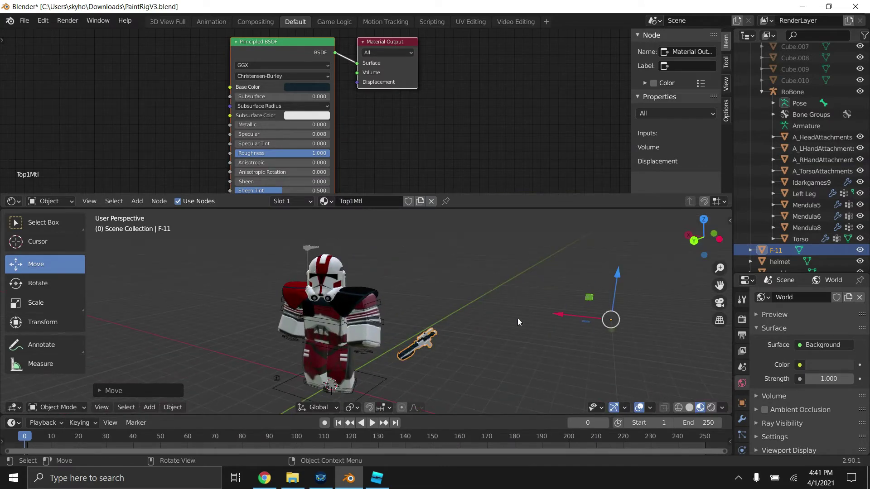
left_click_drag(616, 289, 620, 256)
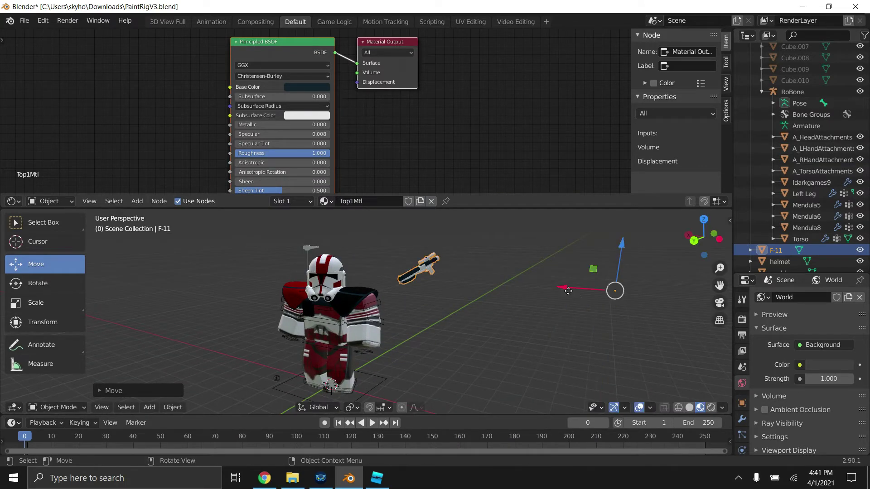
left_click_drag(568, 291, 501, 299)
left_click_drag(548, 252, 549, 275)
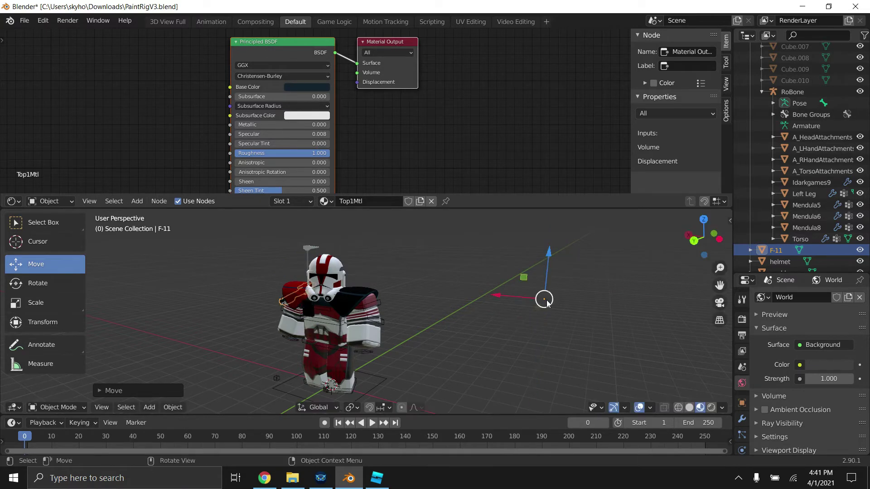
- Adjust the F-11 along the X and Z axes so it sits at the trooper's right forearm
middle_click_drag(679, 238, 633, 317)
mouse_move(633, 314)
left_mouse_down()
mouse_move(611, 320)
mouse_move(582, 303)
mouse_move(632, 327)
left_mouse_up()
middle_click_drag(651, 288, 606, 274)
key("g")
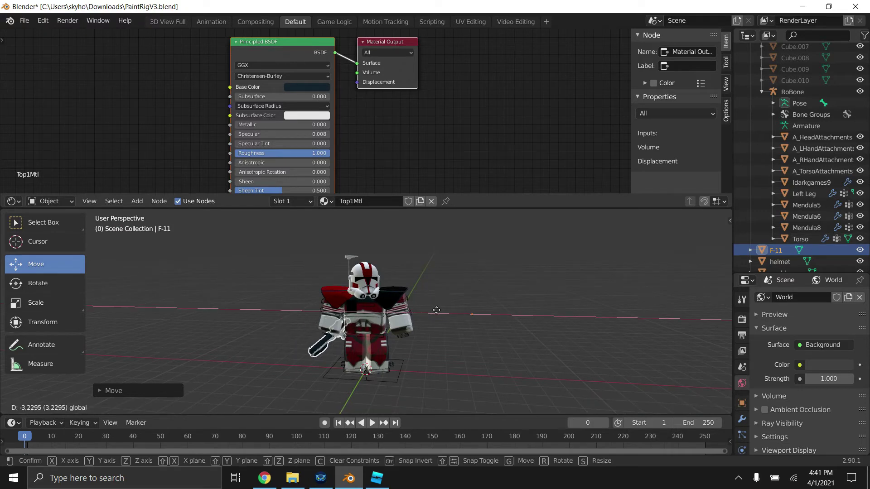
left_click(449, 301)
key("g")
key("z")
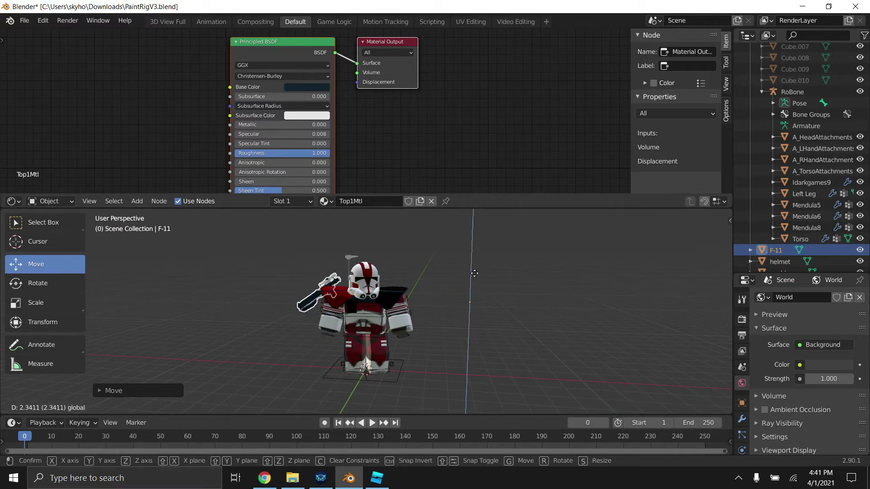
left_click(472, 283)
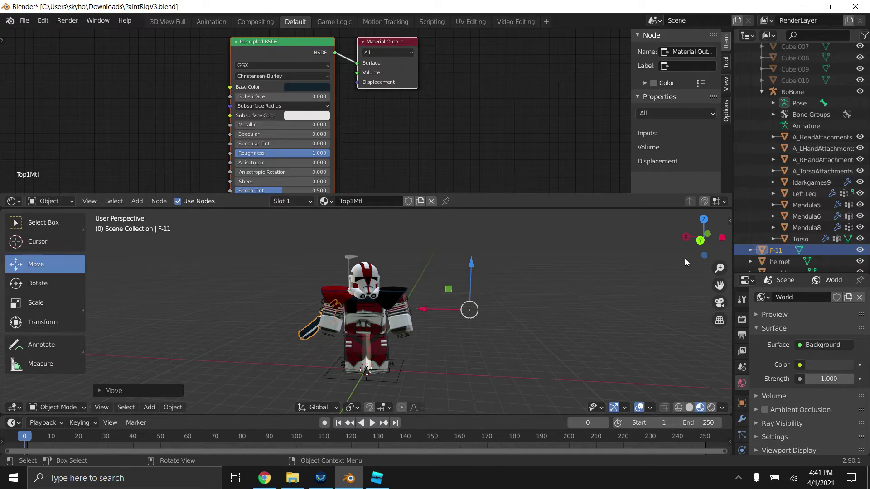
- Move the F-11 freely forward and down so its grip lines up with the trooper's right hand
left_click_drag(694, 249, 645, 286)
left_click_drag(693, 249, 677, 251)
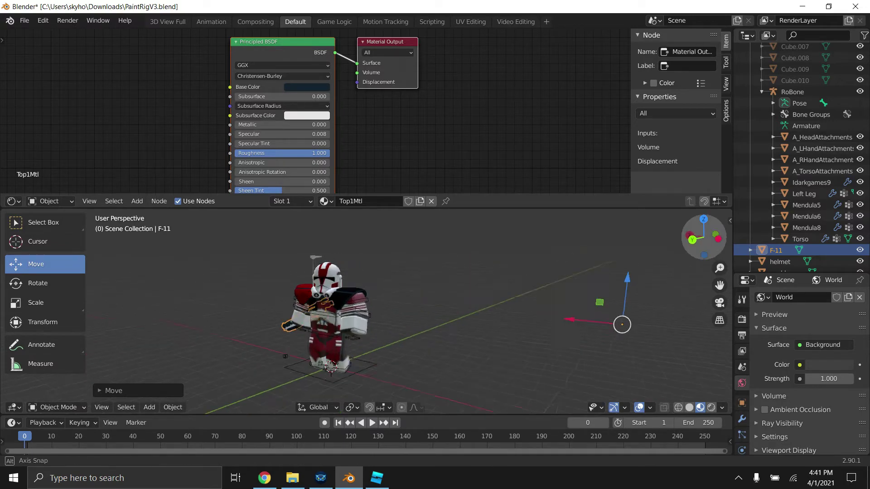
middle_click_drag(630, 295, 643, 339)
key("g")
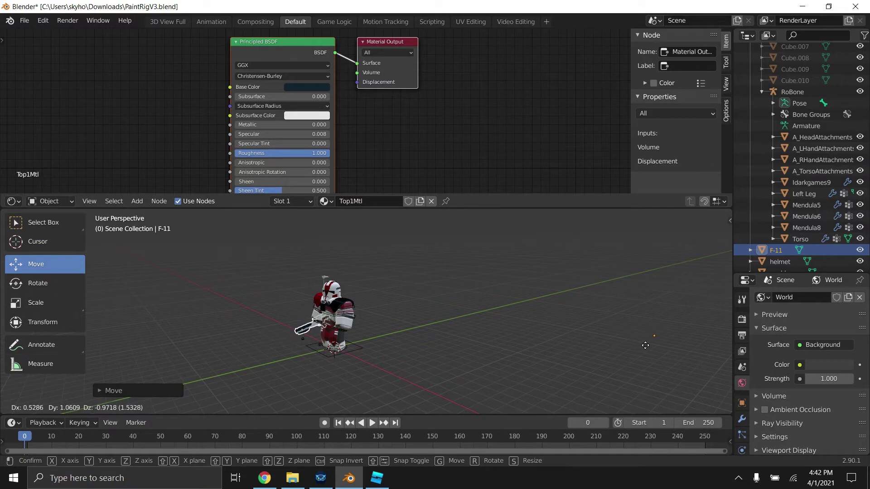
left_click(645, 345)
scroll(694, 240, "up", 5)
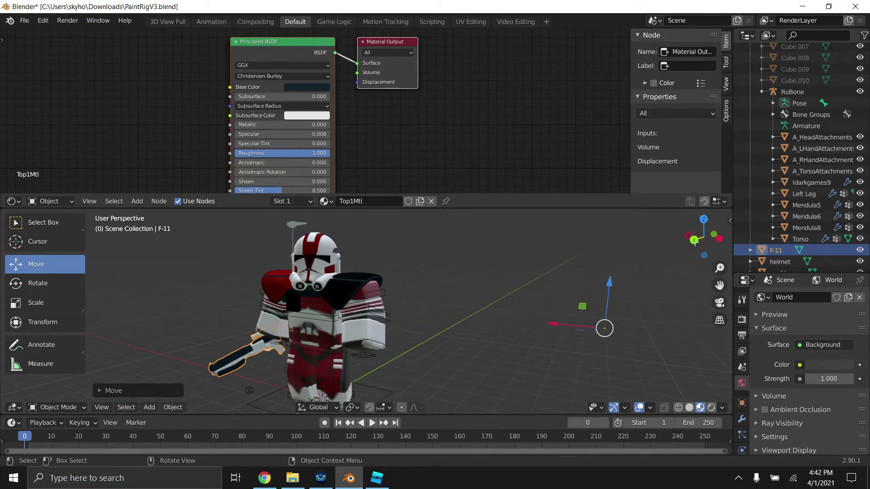
- Parent the F-11 blaster to the A_RHandAttachments object
left_click_drag(694, 240, 782, 257)
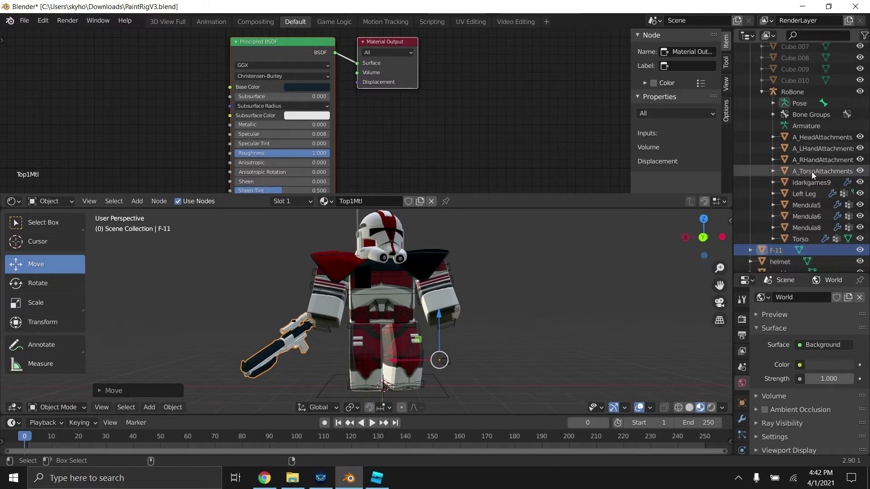
left_click(812, 160)
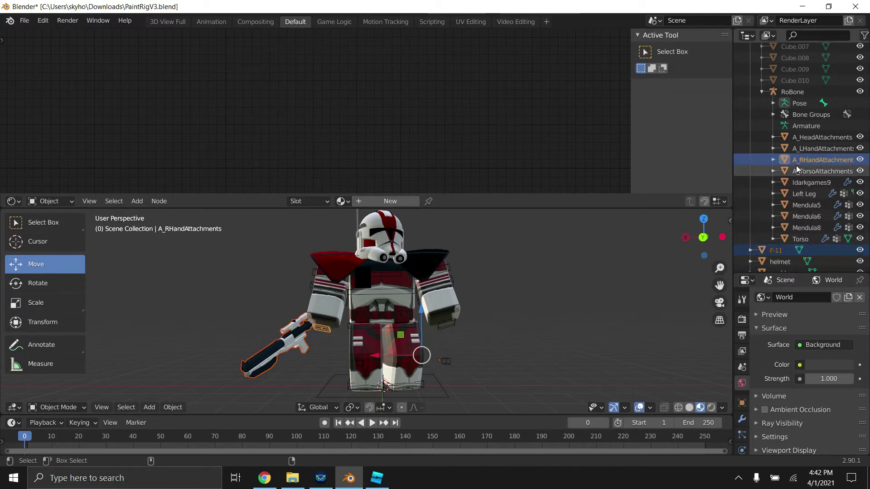
key("ctrl+p")
left_click(485, 297)
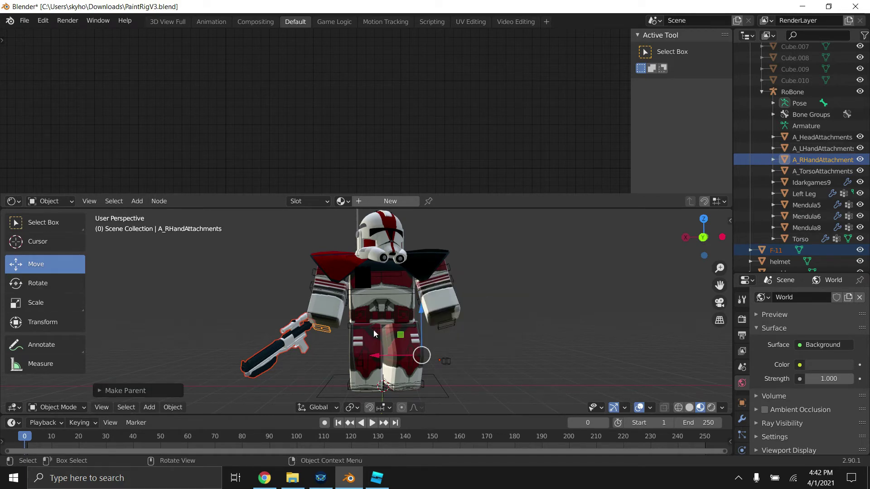
- Rotate A_RHandAttachments freely with its attached blaster and raise it along the Z axis to the trooper's upper right arm
left_click(53, 289)
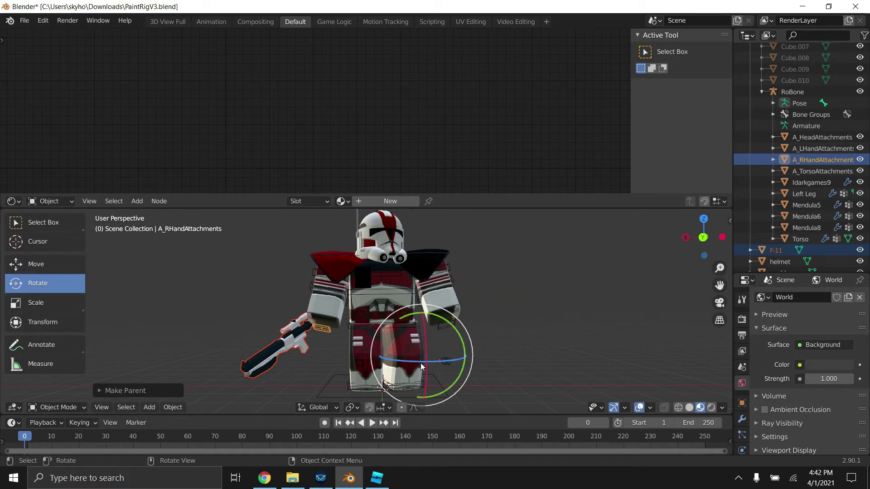
left_click(314, 368)
left_click(322, 328)
key("r")
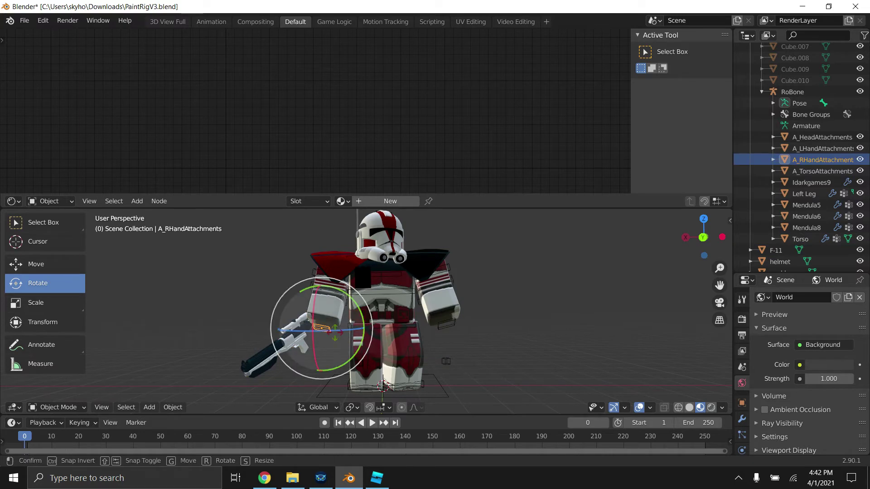
key("r")
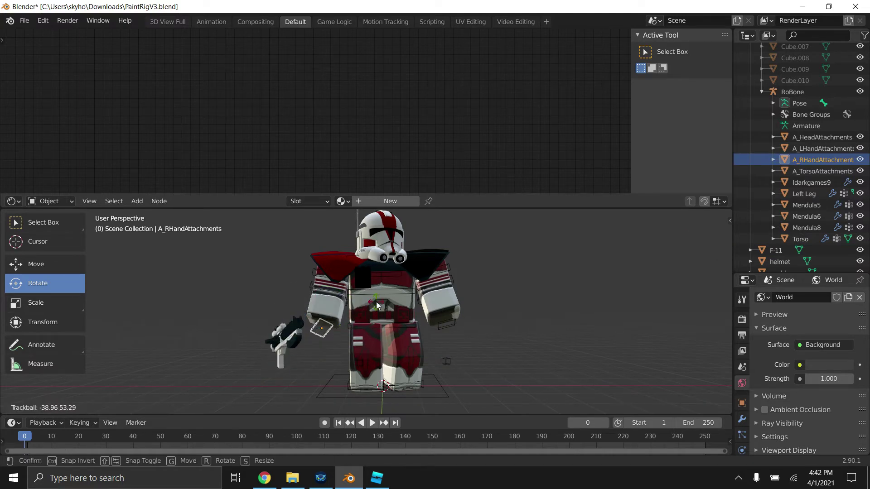
left_click(378, 307)
left_click(46, 263)
left_click_drag(321, 284, 321, 241)
- Rotate A_RHandAttachments freely until the blaster points diagonally downward, and lower it along Z to the right forearm
left_click_drag(713, 240, 412, 287)
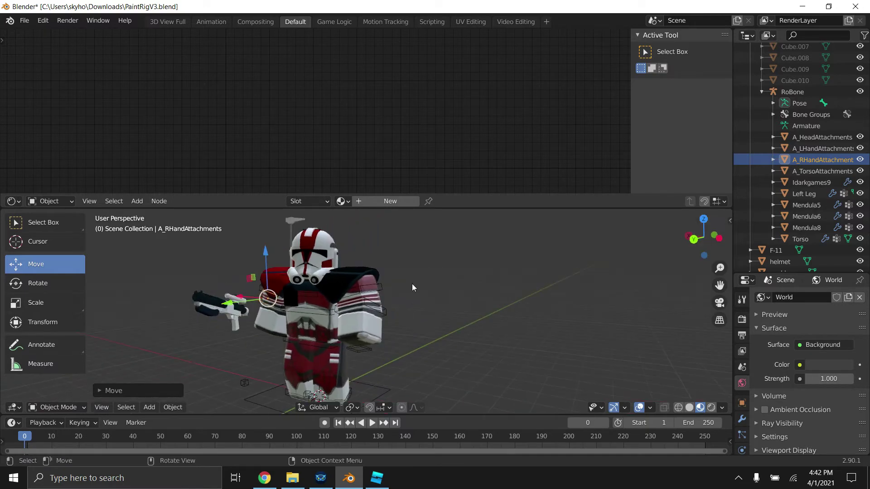
left_click(218, 310)
left_click(40, 283)
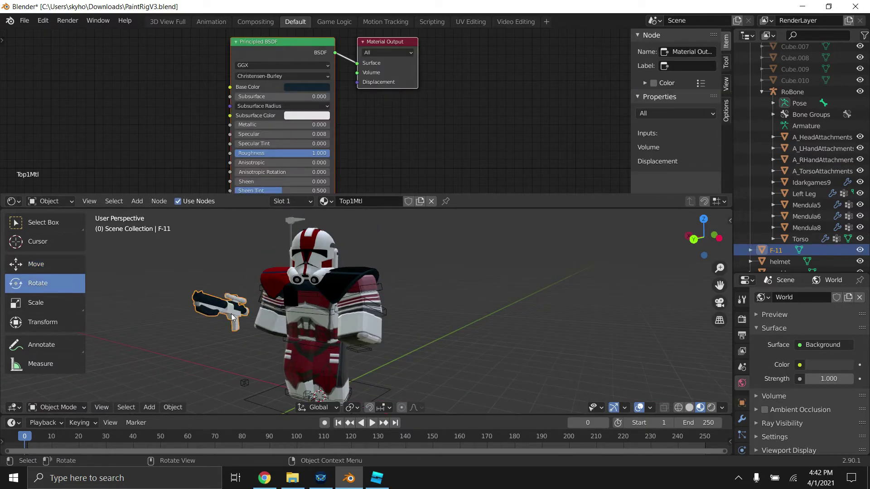
left_click(262, 336)
left_click(800, 159)
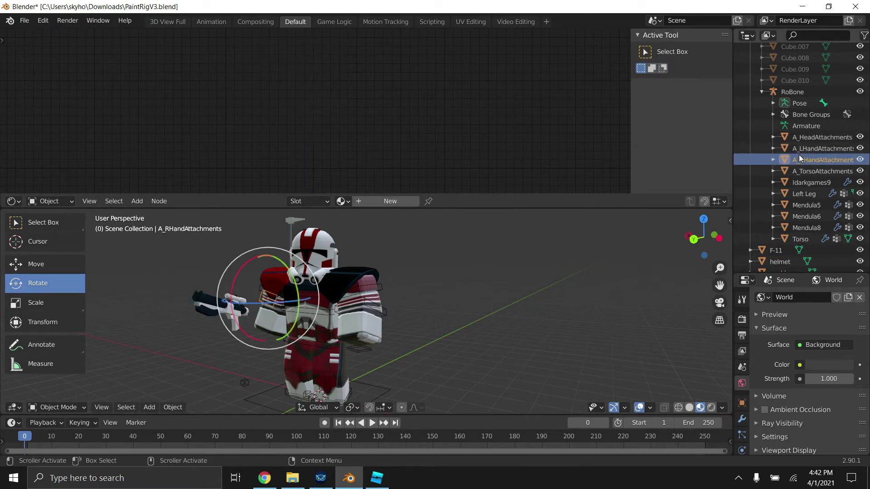
left_click_drag(272, 299, 265, 342)
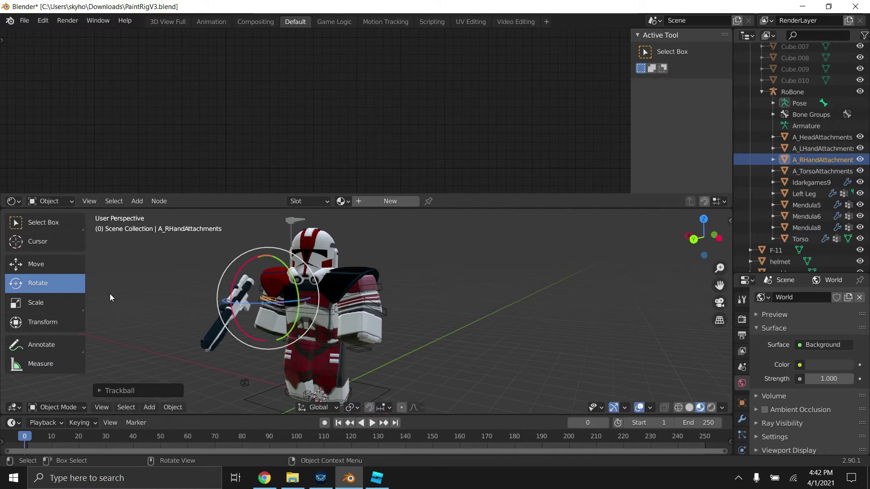
left_click(57, 271)
left_click_drag(265, 265, 267, 290)
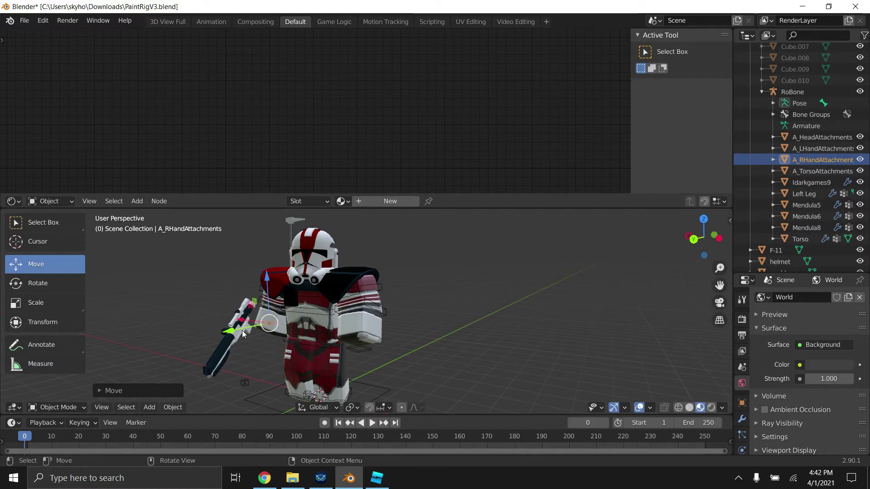
- Slide A_RHandAttachments along X toward the torso, raise it slightly along Z and rotate it so the blaster hangs steeply
left_click_drag(698, 239, 762, 237)
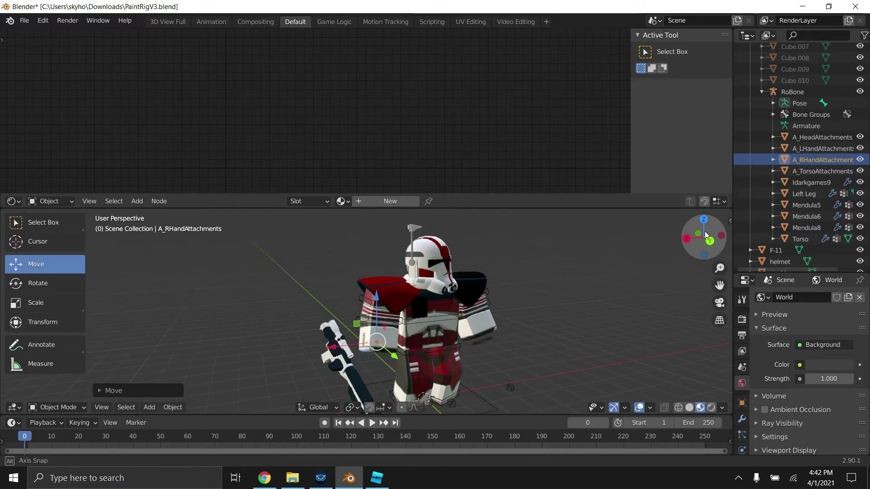
left_click_drag(343, 347, 375, 342)
left_click(405, 318)
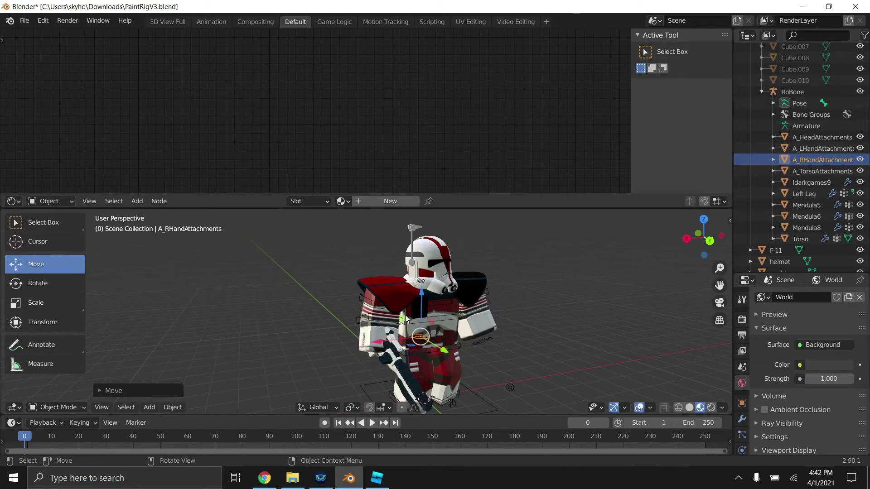
left_click_drag(422, 301, 452, 319)
left_click(30, 278)
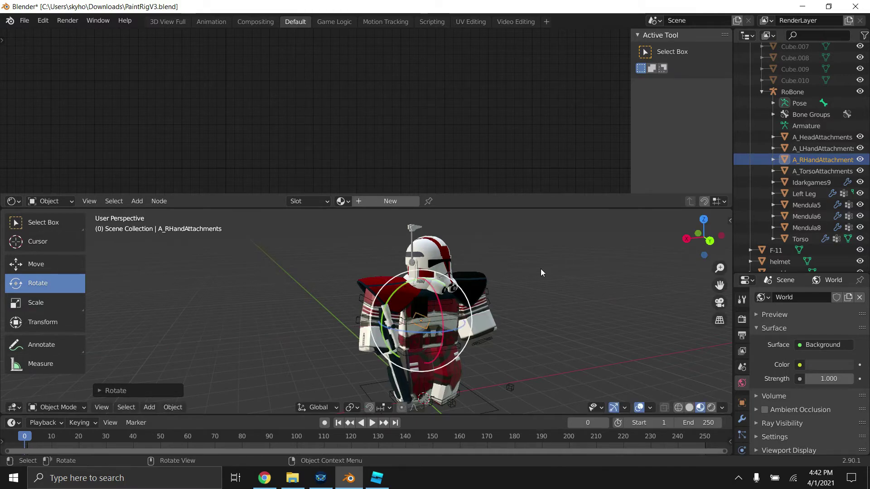
- Shift A_RHandAttachments toward the trooper's front and rotate it so the blaster tilts slightly outward beside the right arm
left_click_drag(709, 239, 1, 259)
left_click(66, 265)
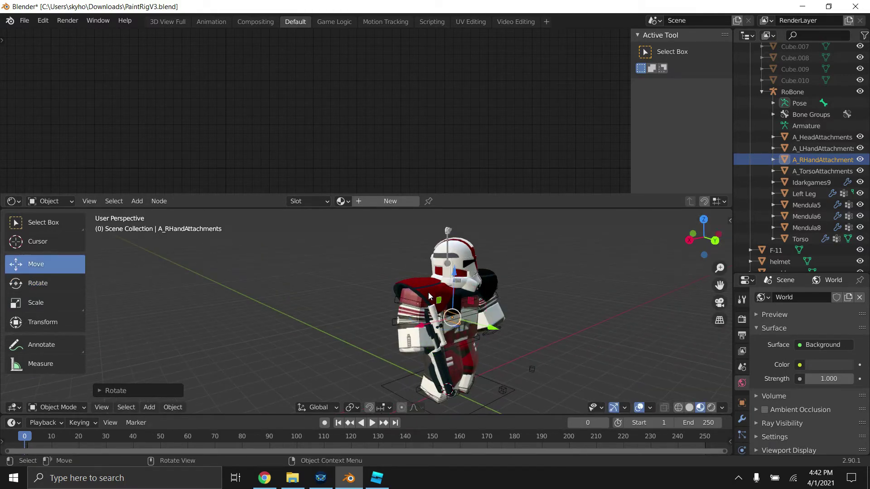
left_click_drag(492, 327, 480, 347)
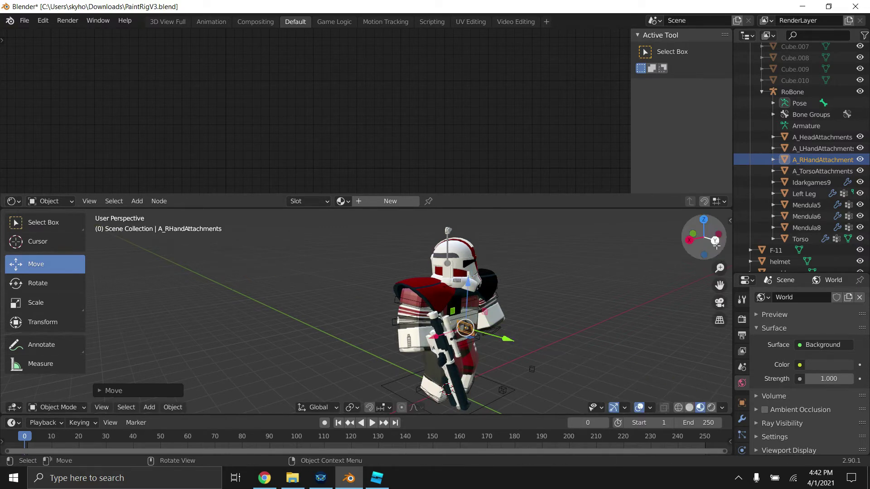
left_click_drag(703, 235, 682, 239)
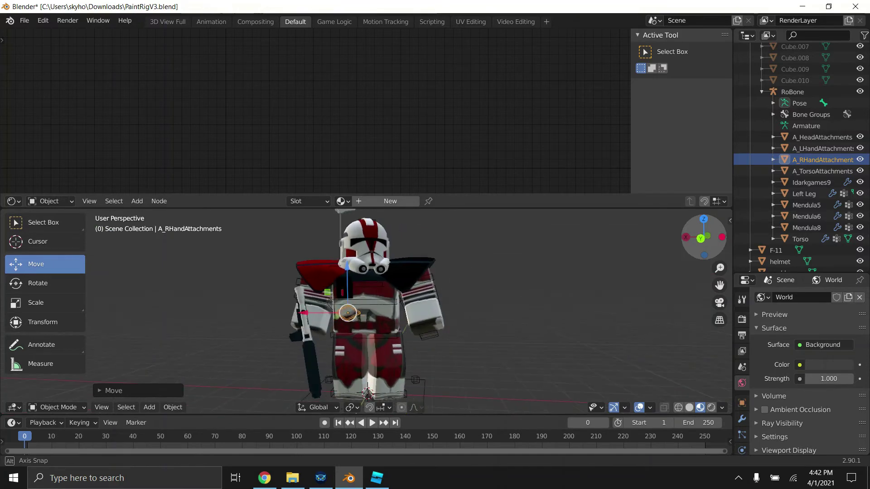
left_click(42, 283)
left_click_drag(334, 273, 143, 392)
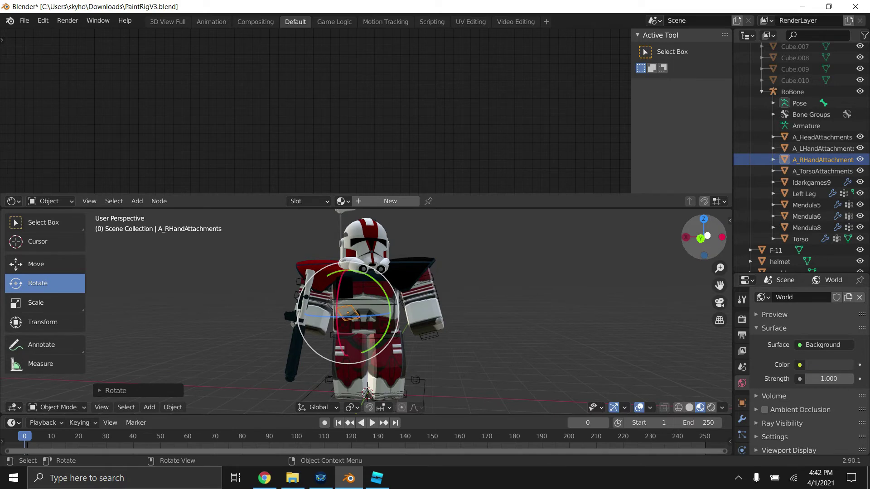
- Lower A_RHandAttachments along Z to seat the blaster at the trooper's right hand, and deselect it
left_click_drag(707, 237, 687, 242)
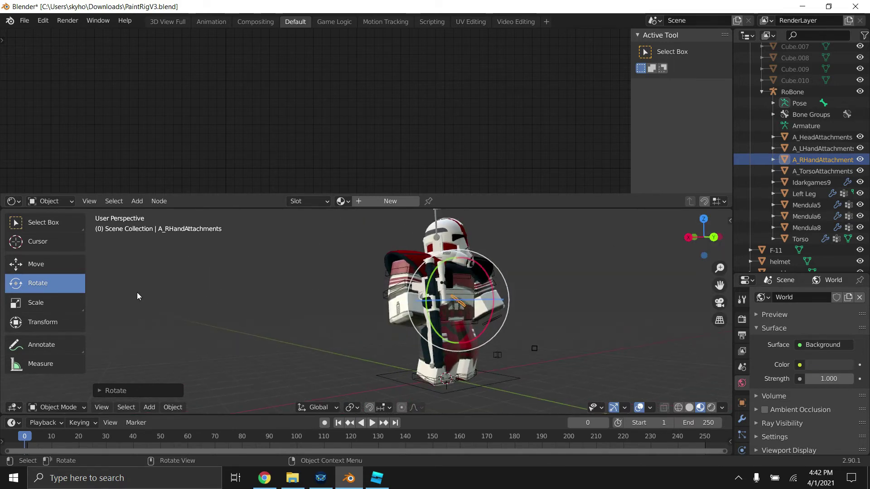
left_click(44, 266)
left_click_drag(456, 265, 556, 287)
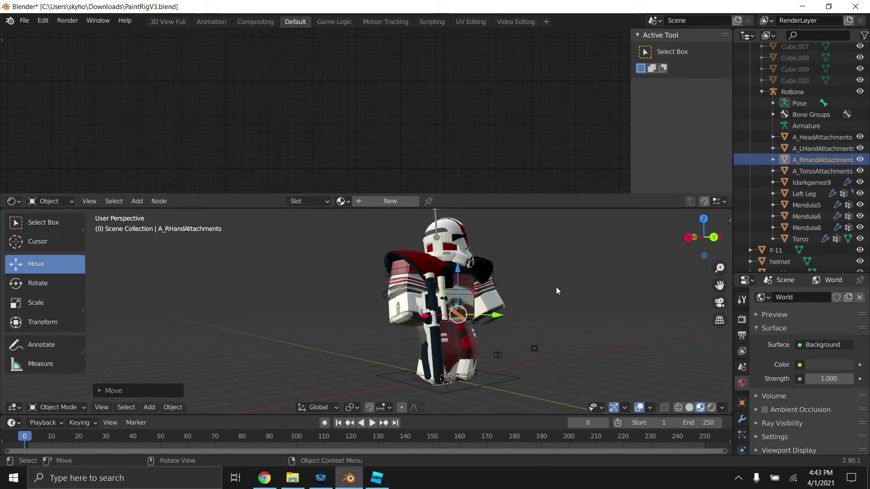
left_click(556, 287)
left_click_drag(702, 237, 247, 219)
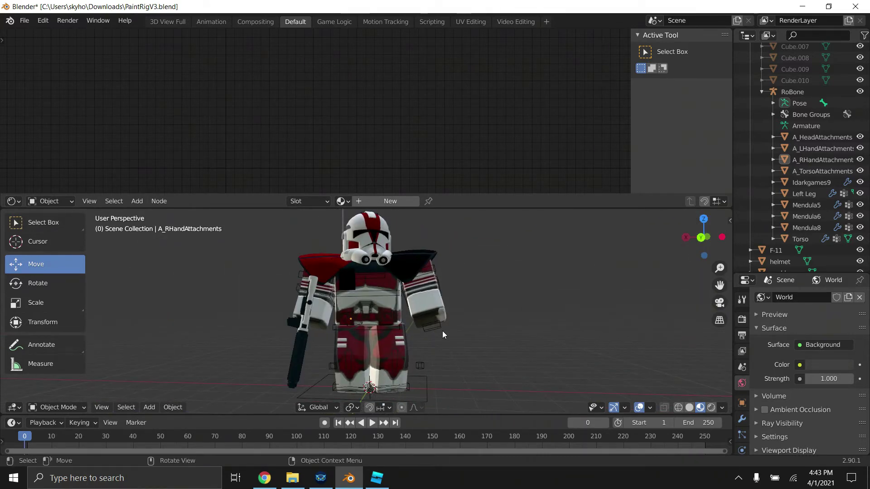
scroll(442, 331, "down", 4)
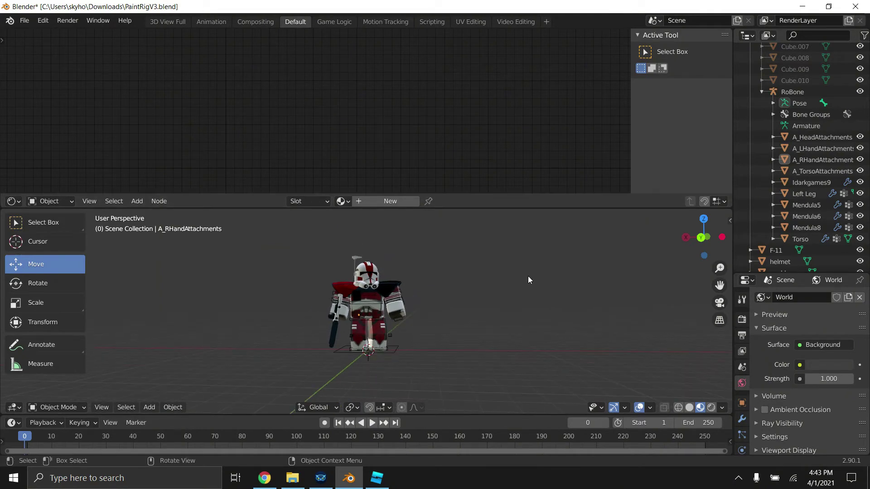
- Switch the render engine to Eevee and enable Ambient Occlusion, Screen Space Reflections and Motion Blur
left_click(741, 320)
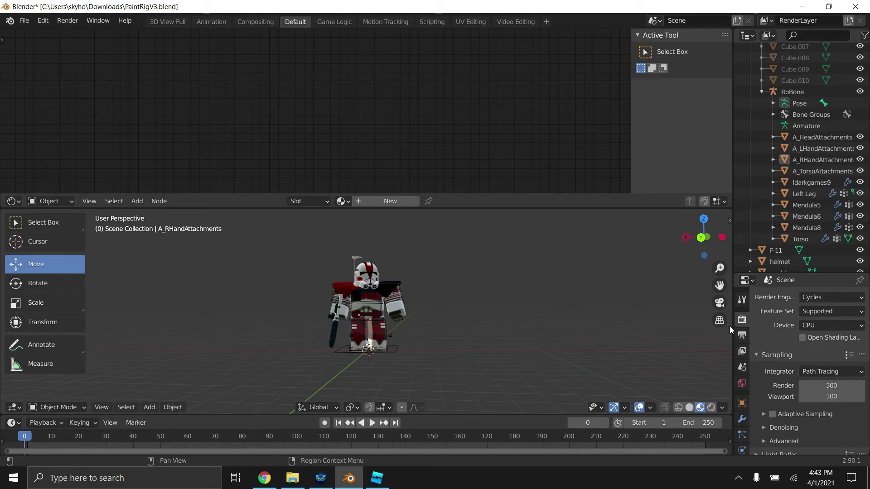
left_click(838, 298)
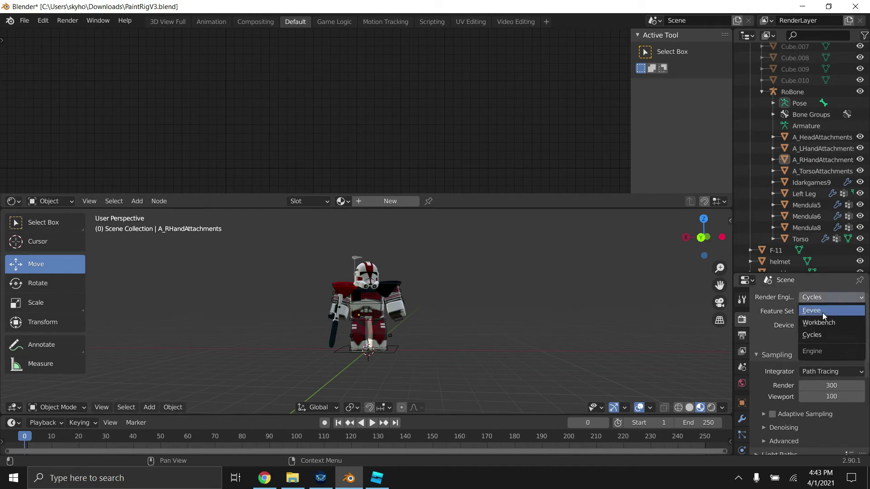
left_click(823, 313)
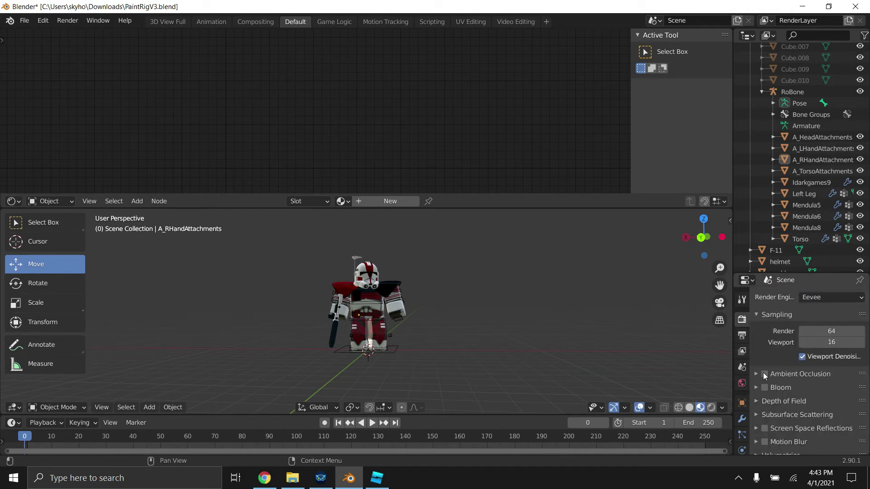
scroll(765, 374, "down", 1)
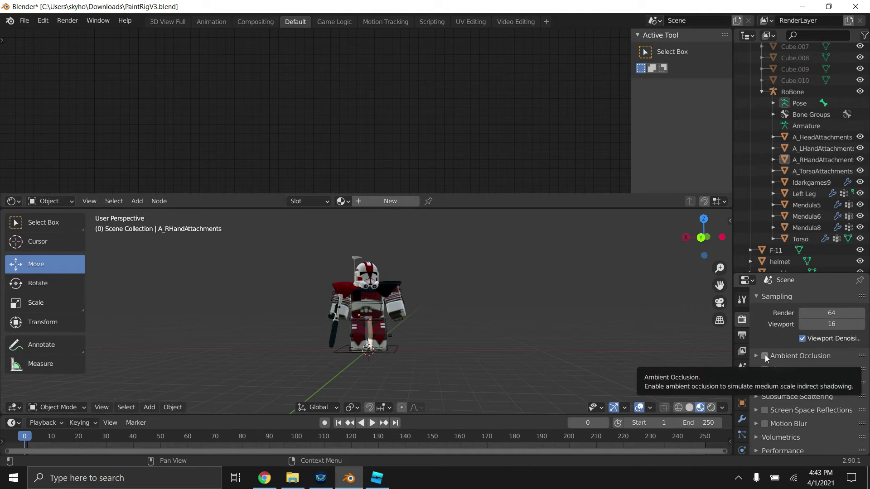
left_click(765, 356)
scroll(774, 355, "down", 2)
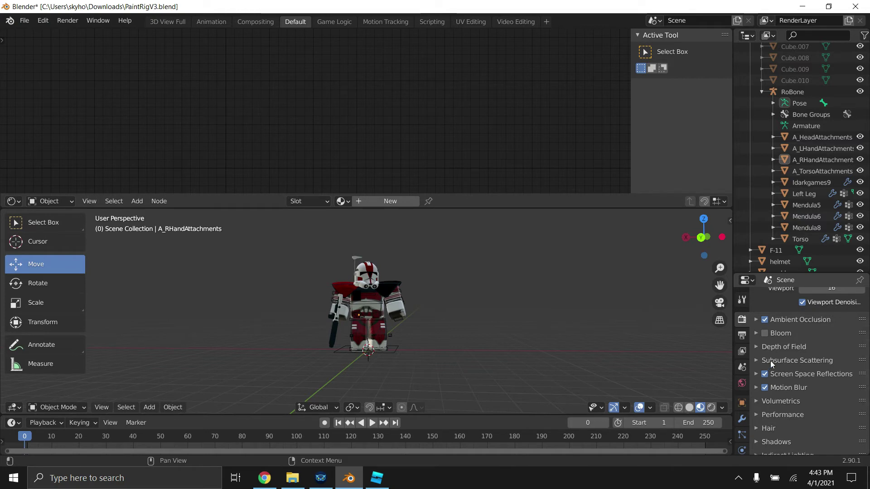
scroll(771, 351, "up", 1)
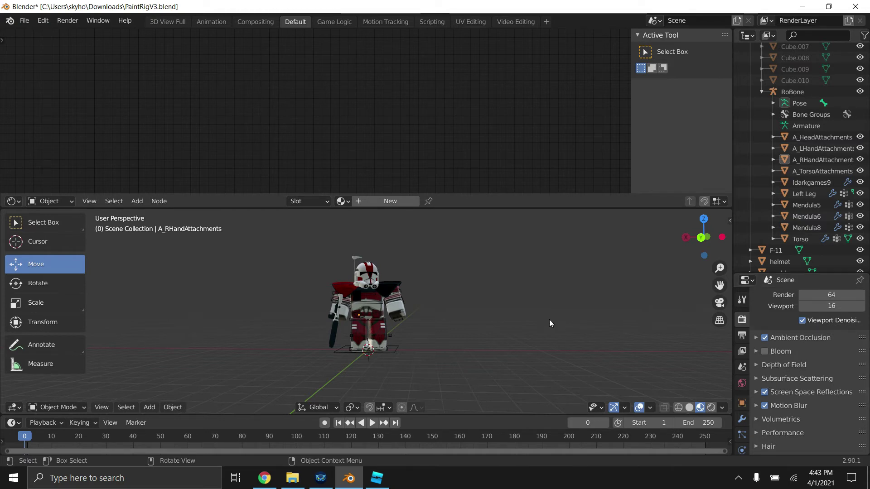
scroll(458, 300, "up", 3)
left_click_drag(702, 236, 687, 236)
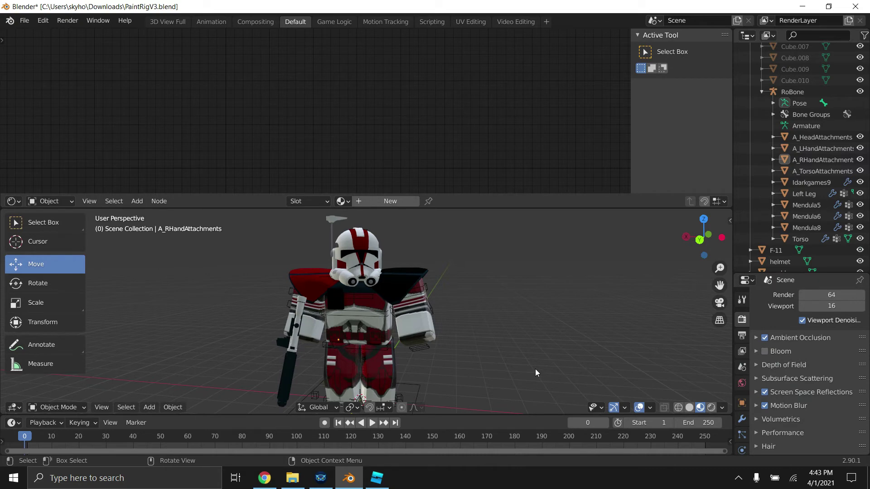
scroll(539, 364, "down", 2)
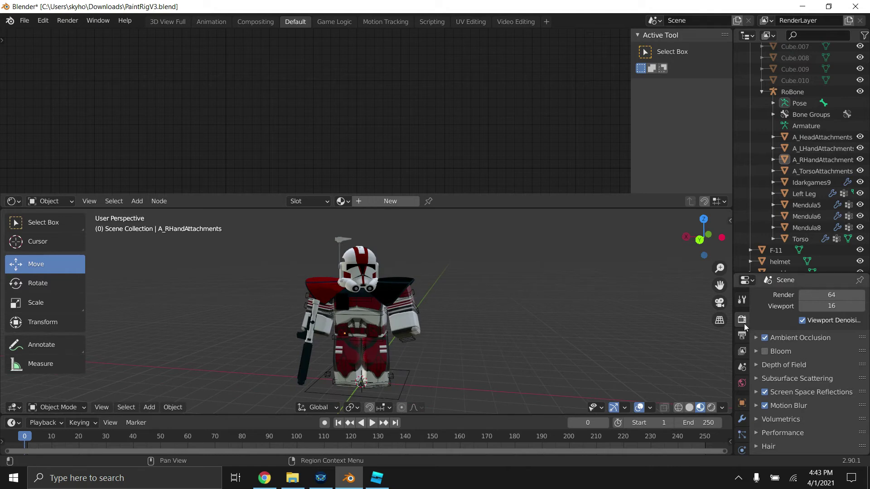
left_click(741, 350)
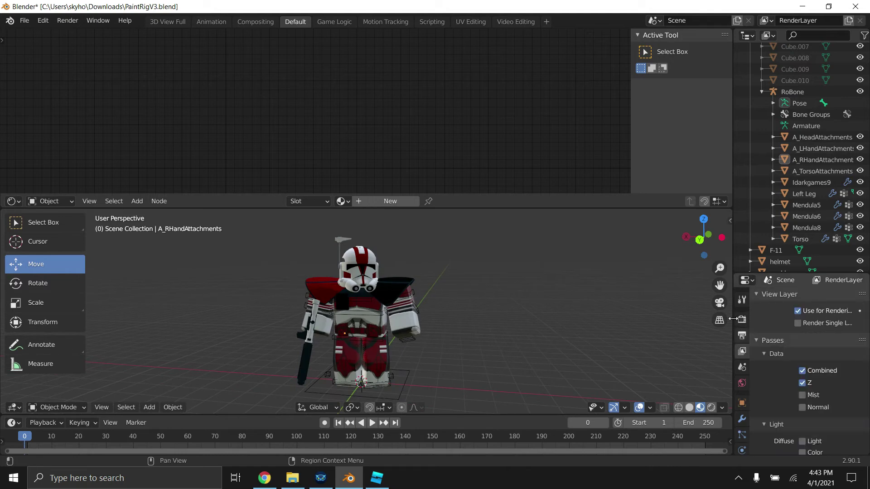
left_click(738, 319)
scroll(789, 314, "down", 1)
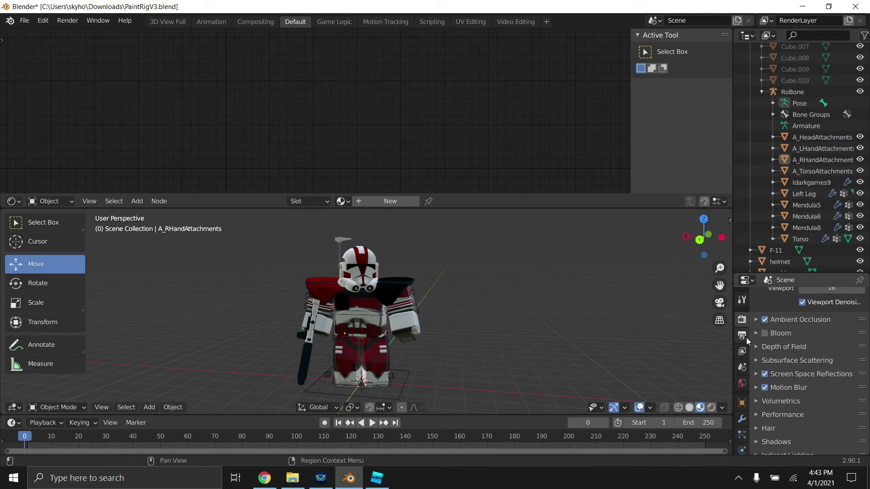
- Assign an Environment Texture to the World background color
left_click(741, 384)
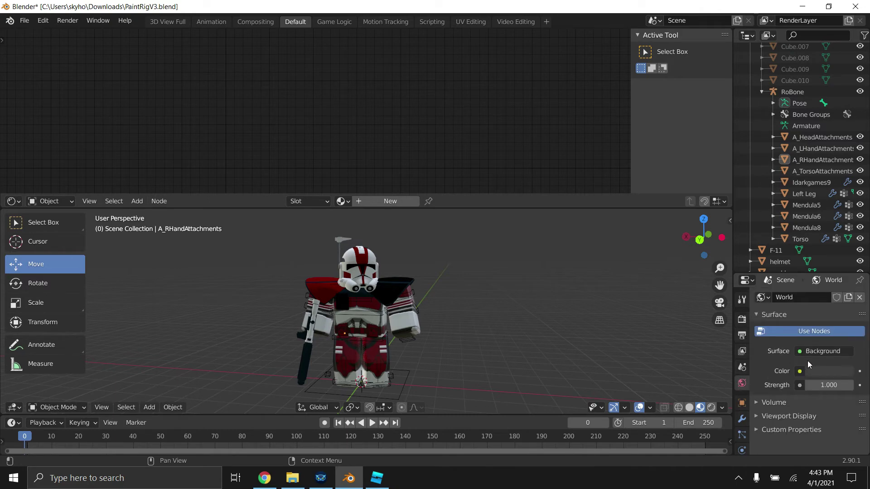
left_click(812, 371)
left_click(798, 372)
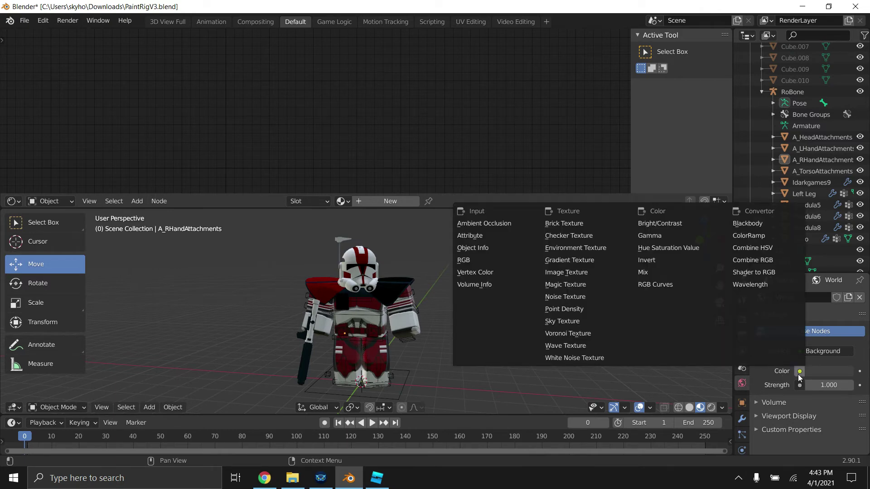
left_click(577, 252)
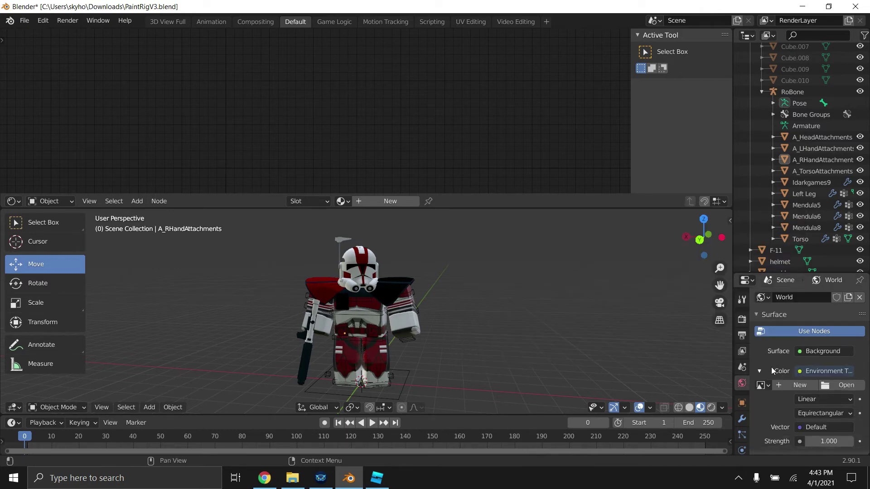
- Load spruit_sunrise_4k.hdr from the Downloads folder as the World environment texture image
left_click(841, 385)
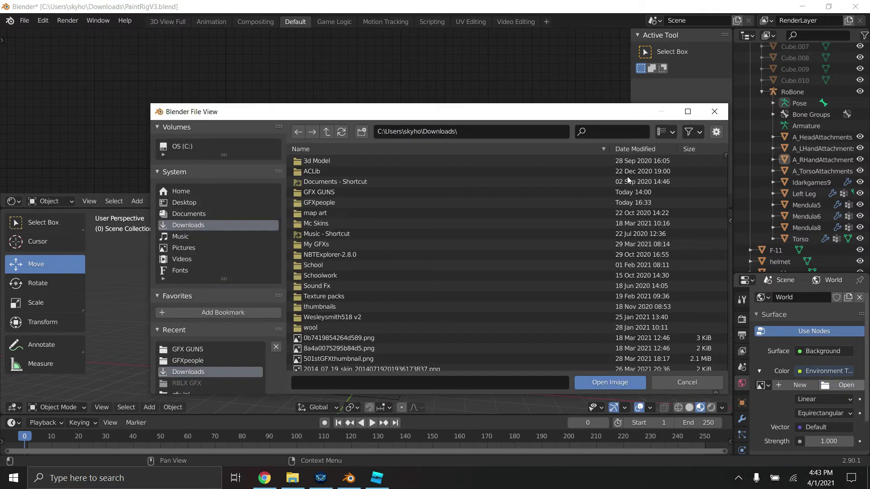
left_click(615, 132)
type("4k")
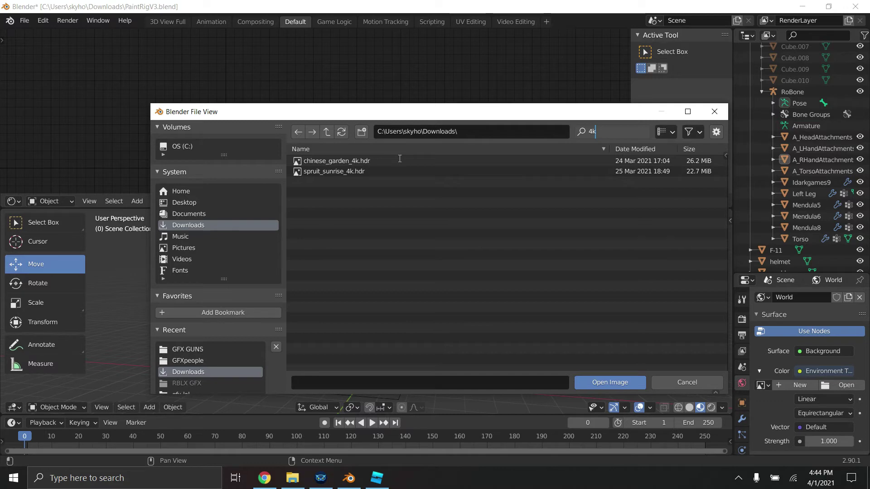
left_click(361, 170)
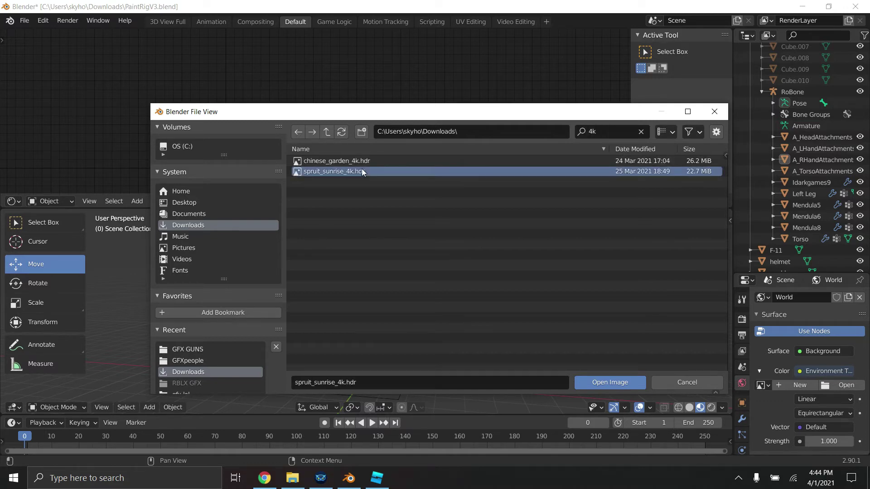
left_click(597, 384)
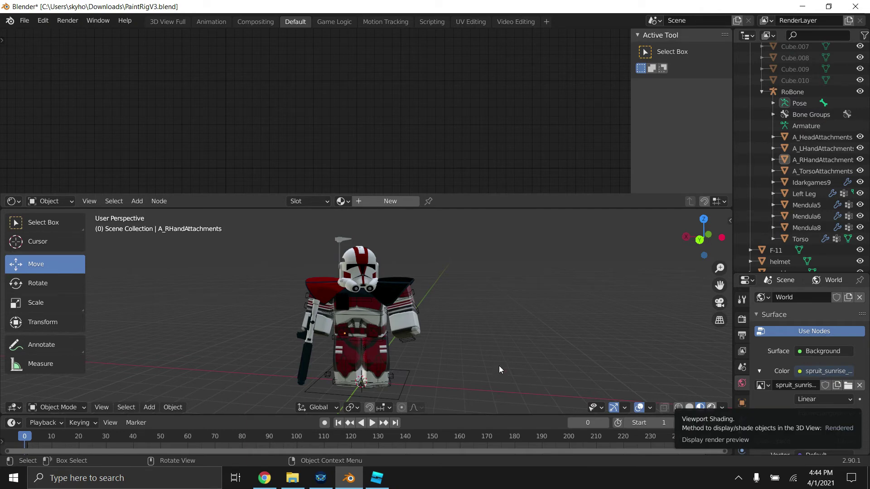
- Switch the viewport to rendered shading and check the trooper against the sunrise environment
left_click(710, 407)
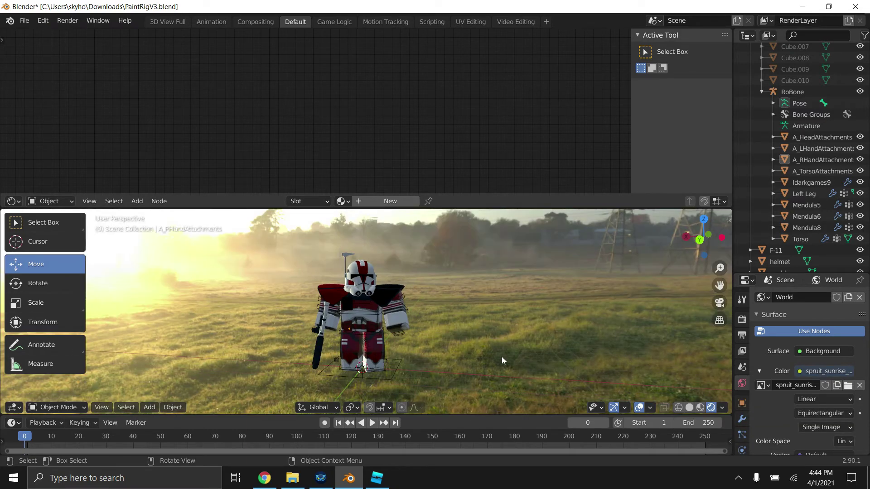
scroll(453, 340, "up", 2)
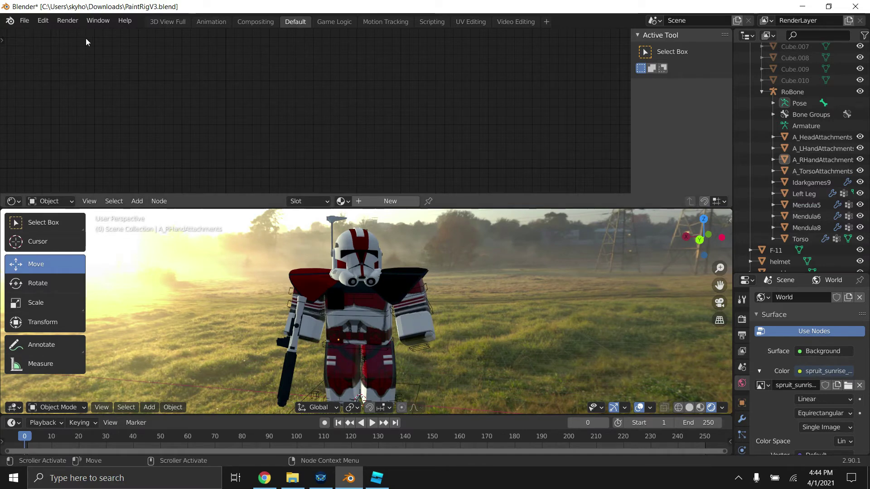
scroll(166, 266, "down", 3)
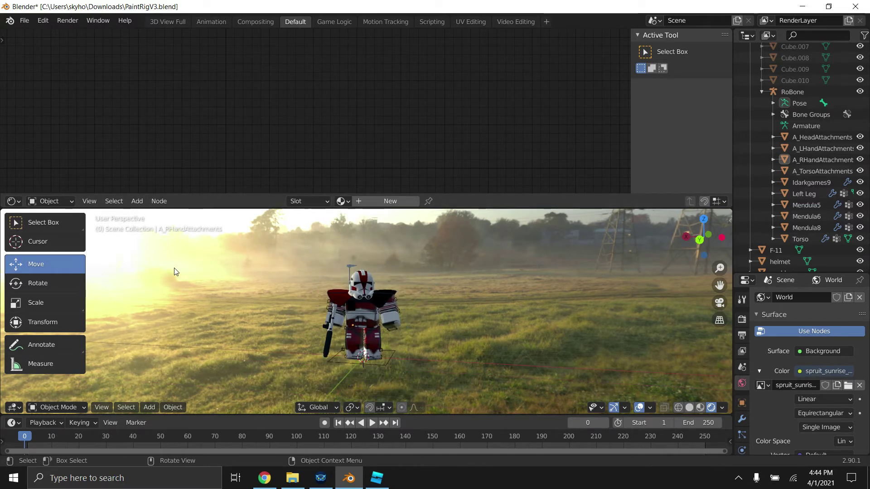
scroll(362, 281, "up", 3)
scroll(589, 257, "down", 3)
mouse_move(707, 247)
left_mouse_down()
mouse_move(705, 230)
mouse_move(705, 249)
left_mouse_up()
scroll(424, 282, "up", 3)
scroll(535, 267, "down", 1)
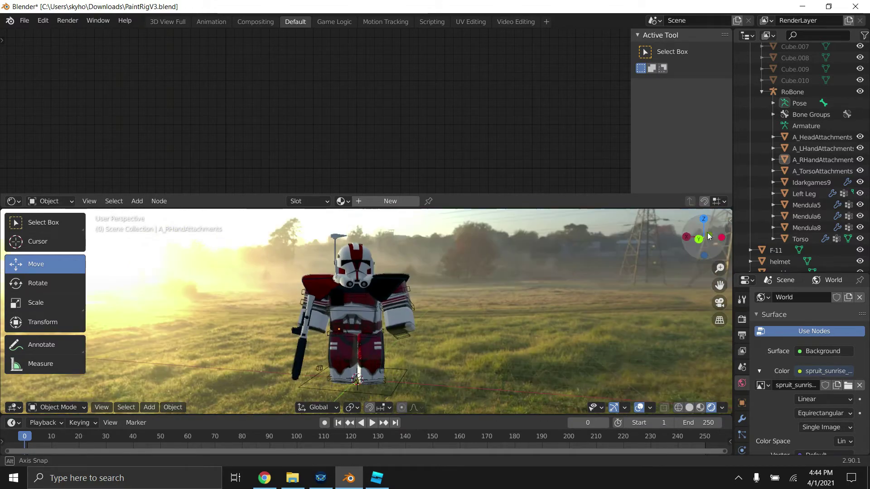
- Import lightroomz1.obj from the Downloads folder and rotate the backdrop so it fills the view behind the trooper
left_click(24, 21)
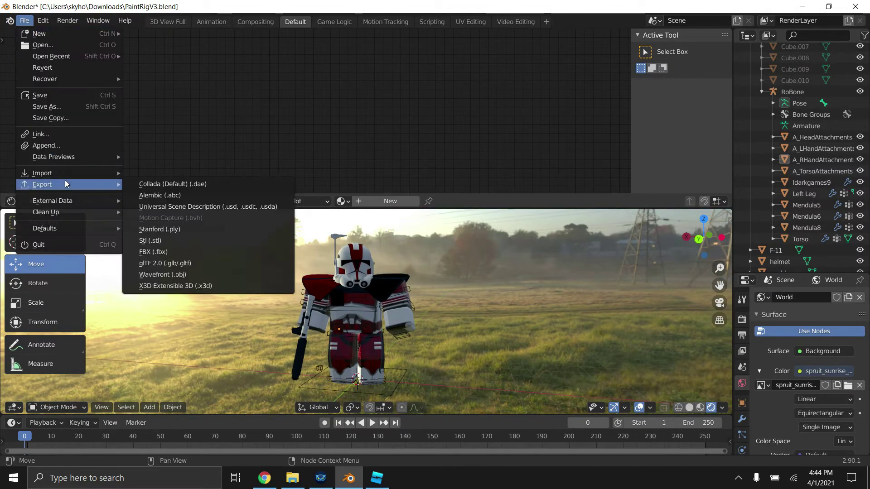
mouse_move(70, 174)
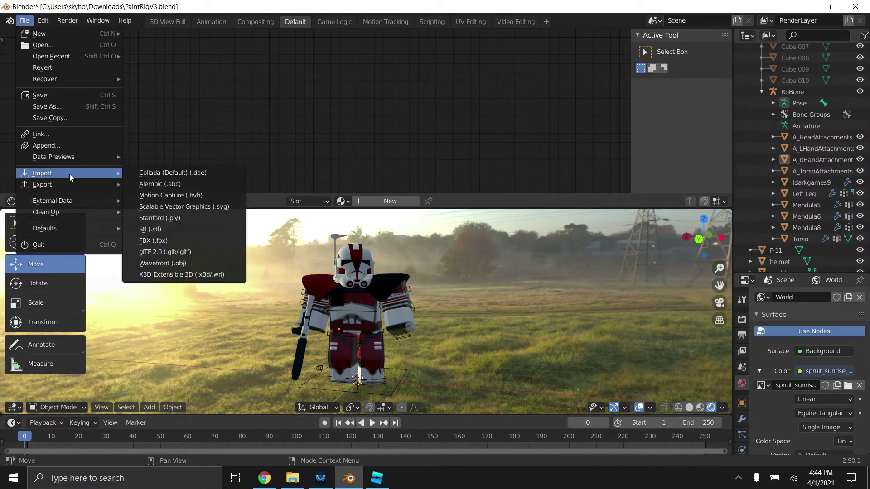
left_click(186, 263)
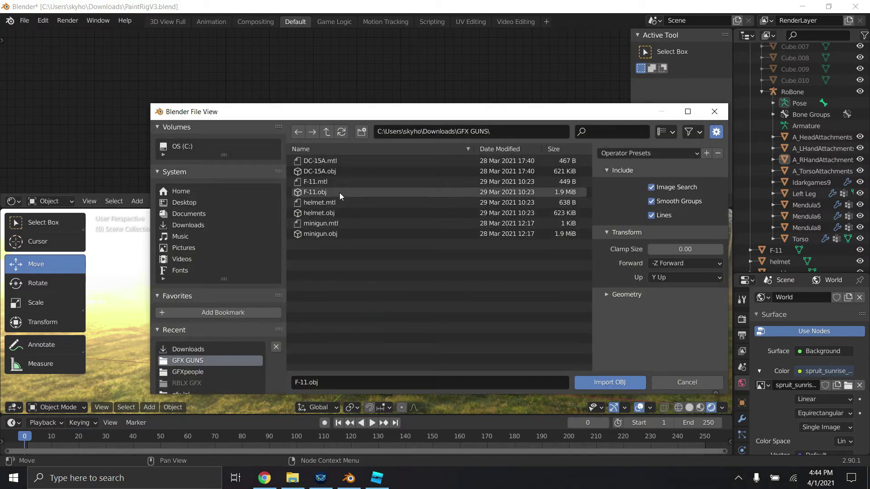
left_click(181, 224)
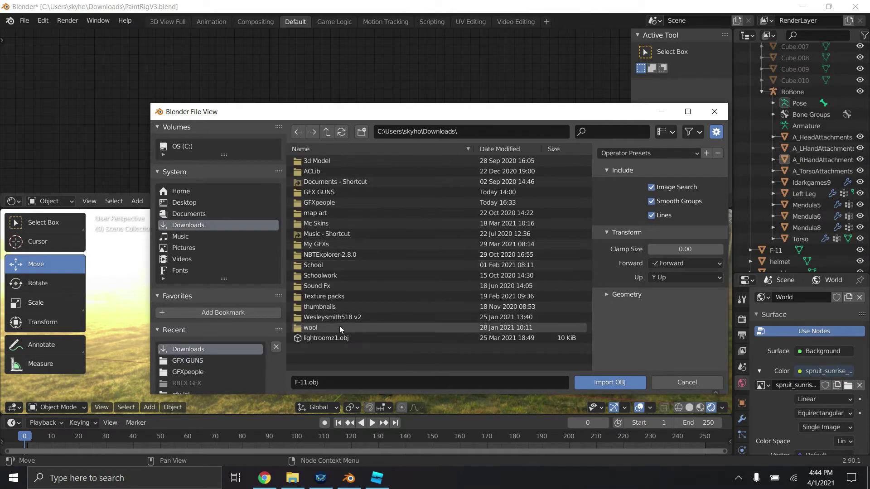
left_click(338, 338)
left_click(610, 383)
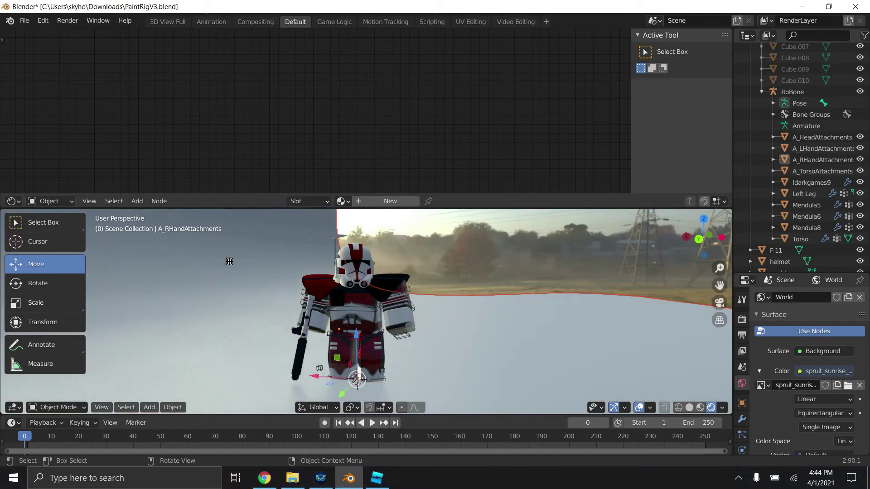
left_click(41, 284)
left_click_drag(358, 391, 345, 352)
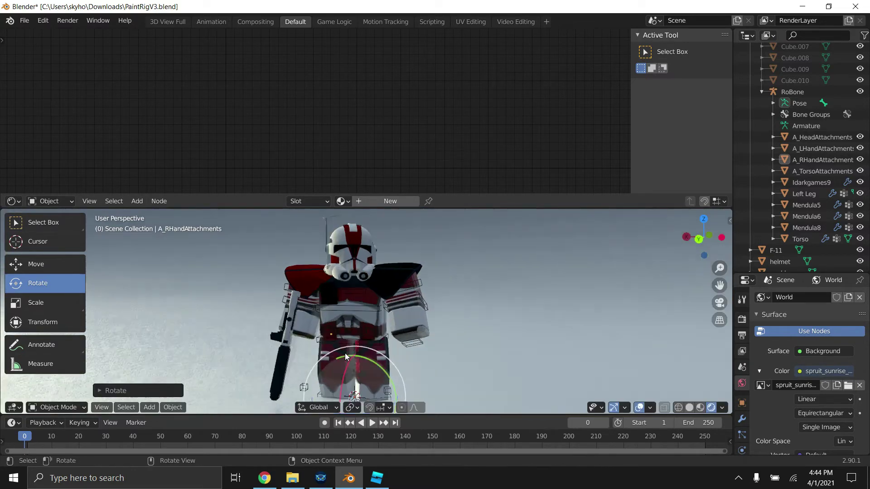
- Select the backdrop plane and set its material's base color to near-black with H 0.086, S 0.631, V 0.064
scroll(743, 409, "down", 2)
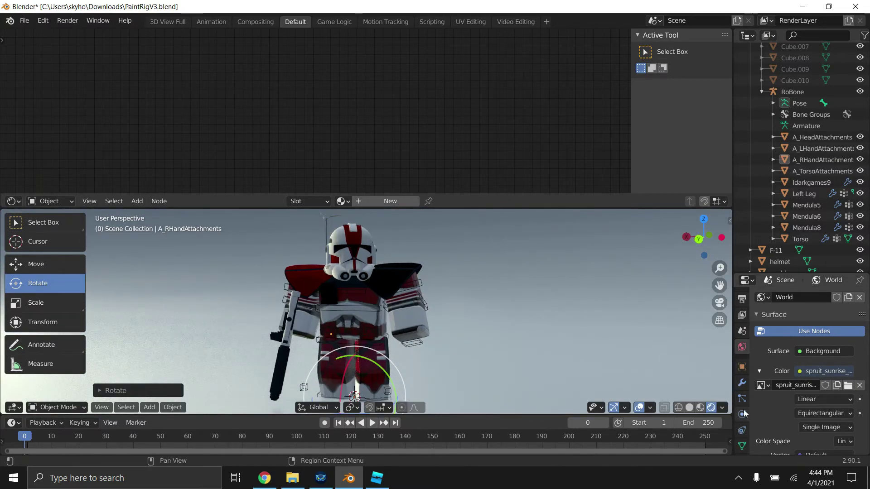
scroll(744, 413, "down", 2)
left_click(742, 426)
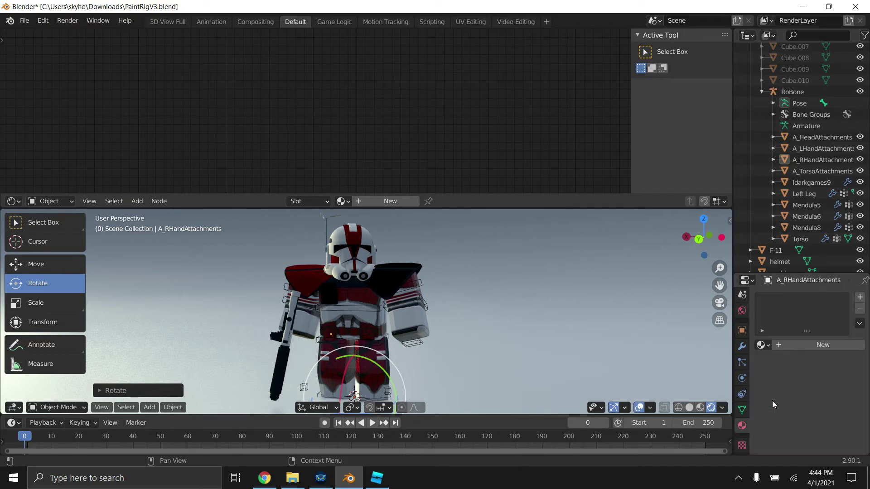
left_click(580, 360)
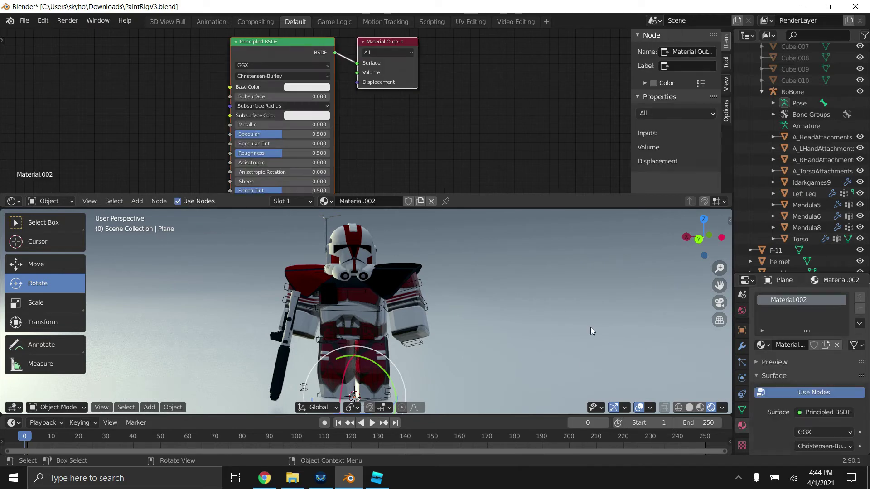
scroll(526, 328, "down", 3)
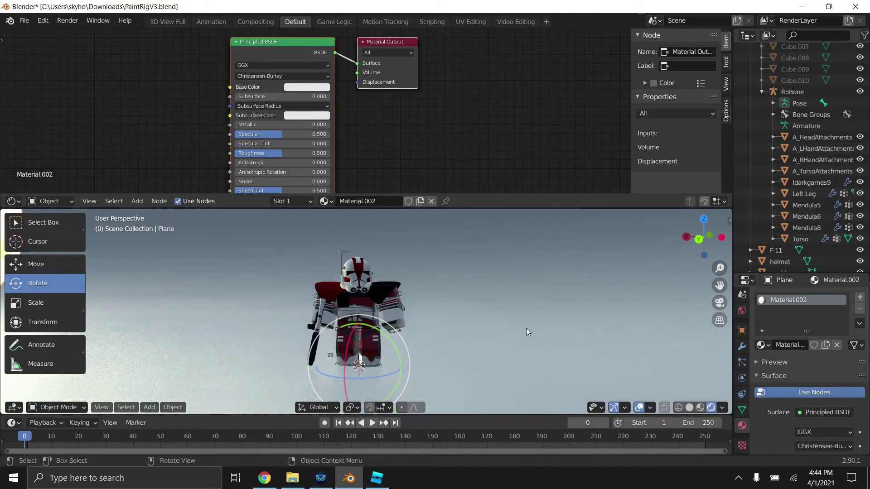
scroll(798, 377, "down", 3)
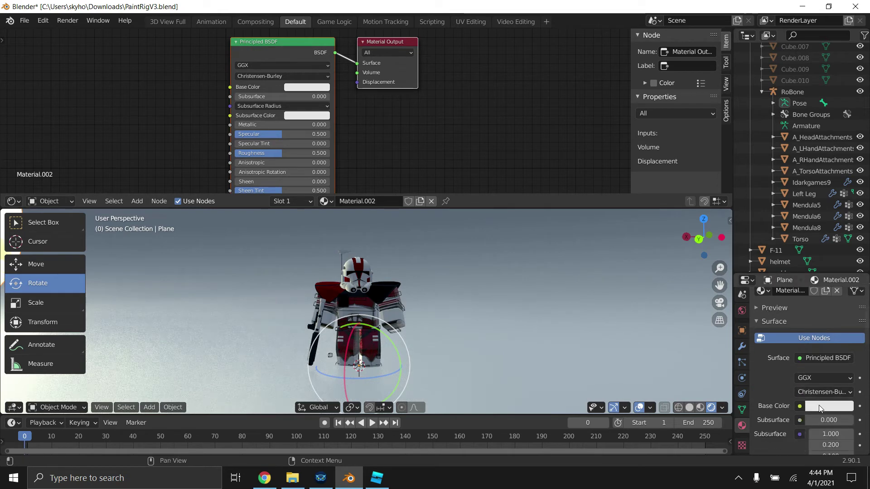
left_click(819, 405)
left_click_drag(810, 290, 795, 303)
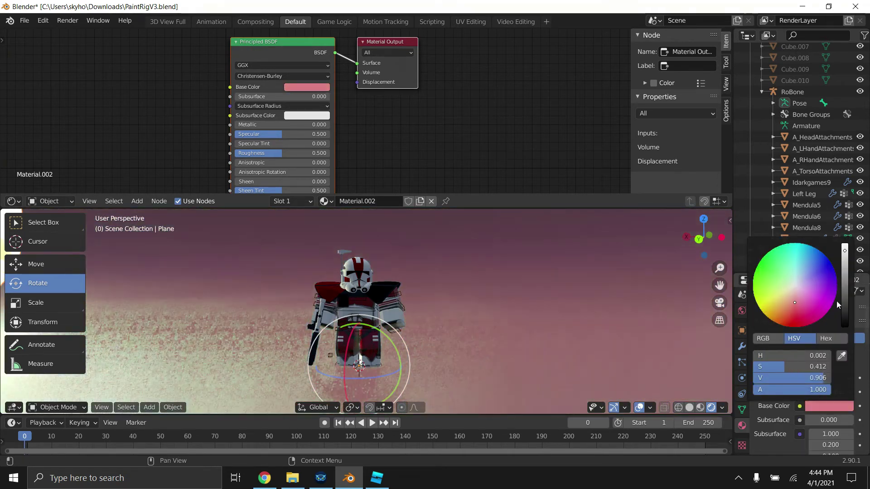
left_click(845, 322)
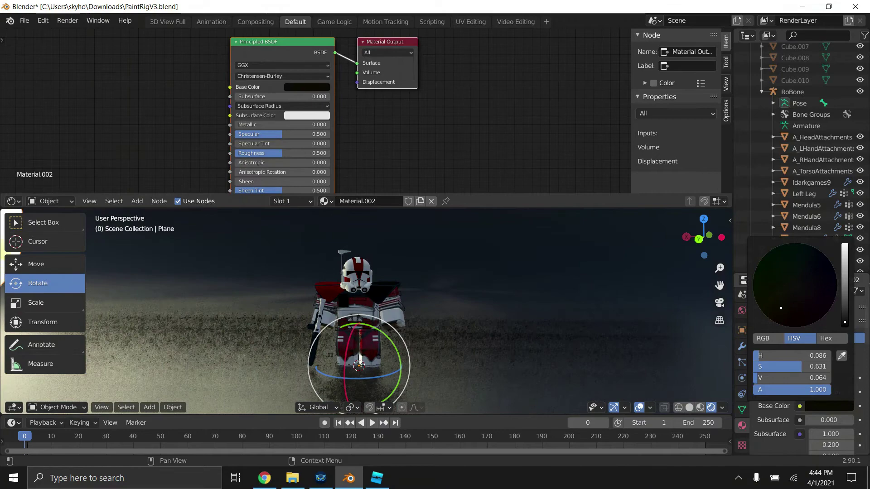
- Add a point light to the scene and set its power to 11111
scroll(579, 307, "up", 2)
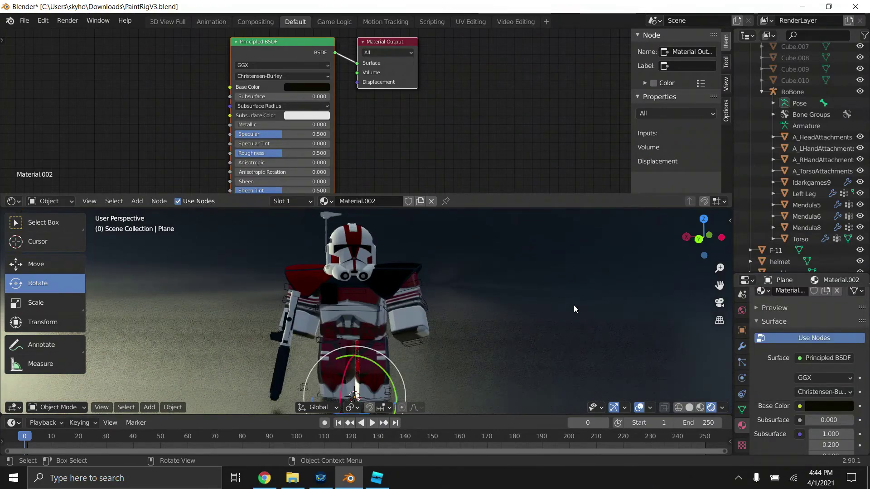
scroll(408, 301, "down", 2)
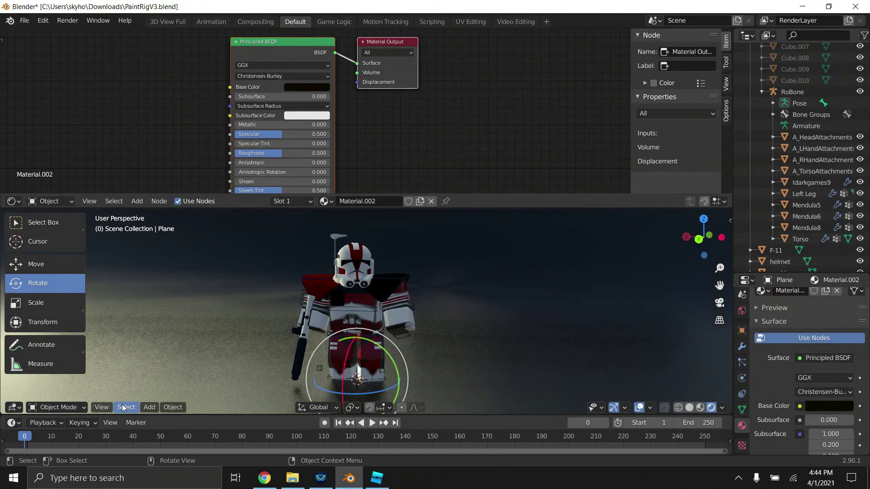
left_click(154, 409)
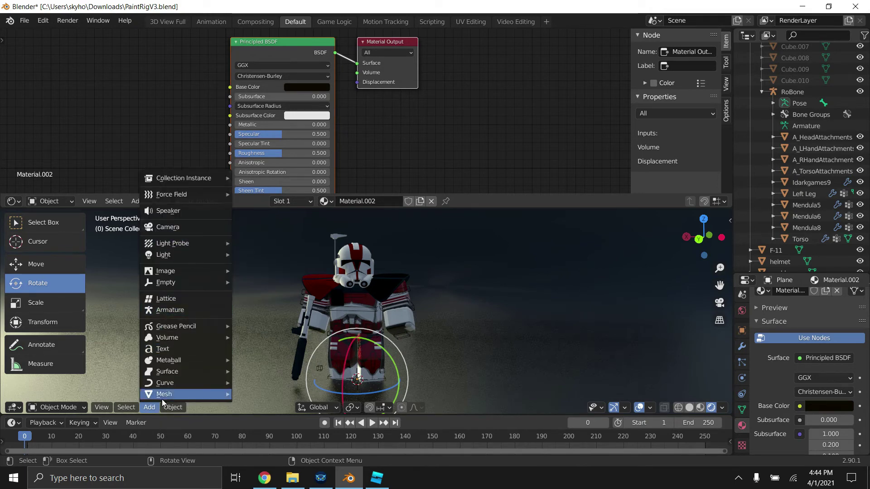
mouse_move(199, 255)
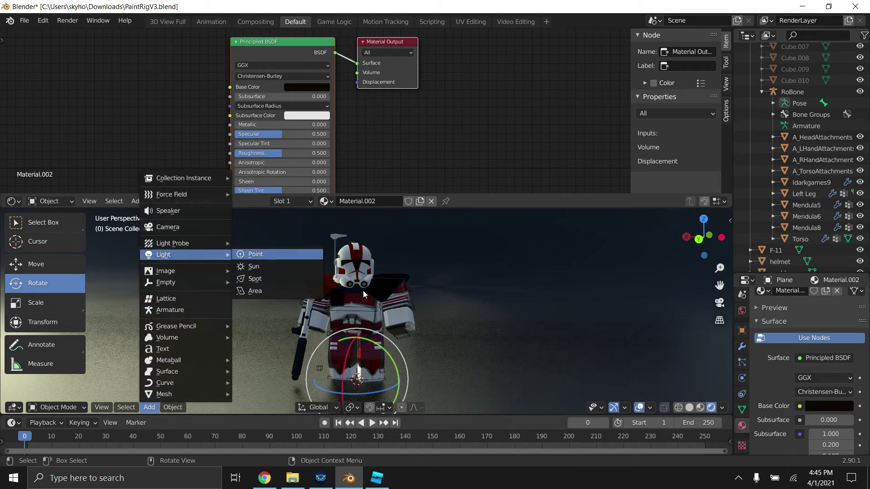
left_click(256, 254)
left_click(808, 370)
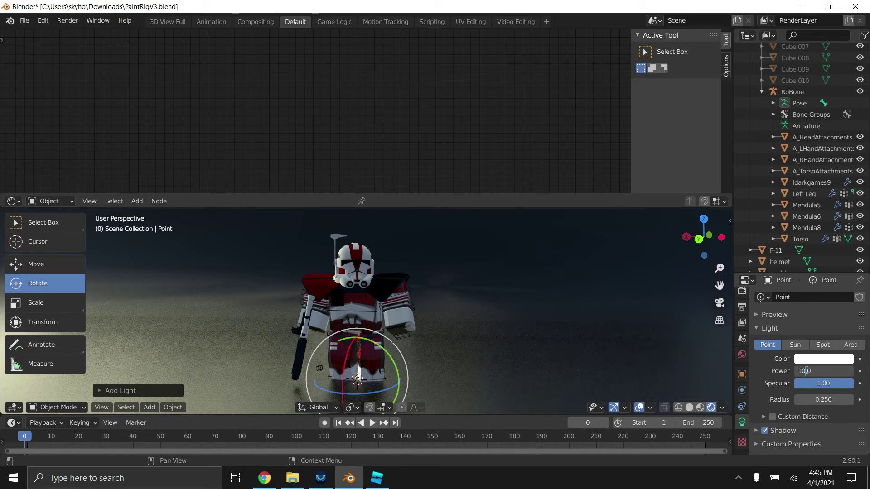
type("11111")
key("Return")
- Raise the point light to head height, shift it beside the trooper's left shoulder, and bring it forward about 3.46 units along Y
scroll(542, 333, "down", 1)
left_click(46, 265)
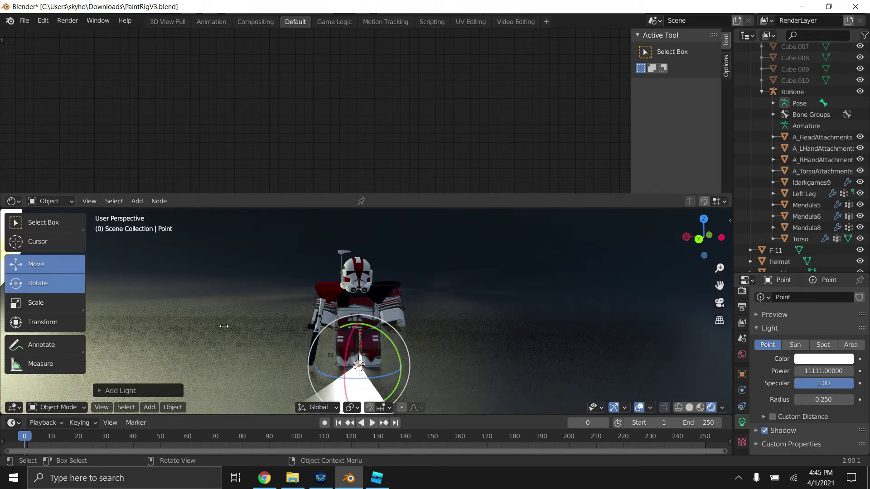
left_click_drag(358, 329, 356, 240)
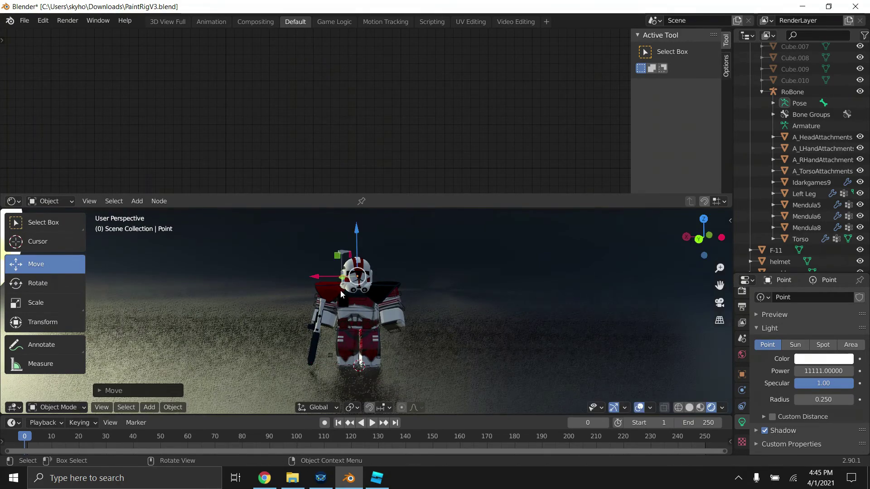
left_click_drag(357, 275, 427, 275)
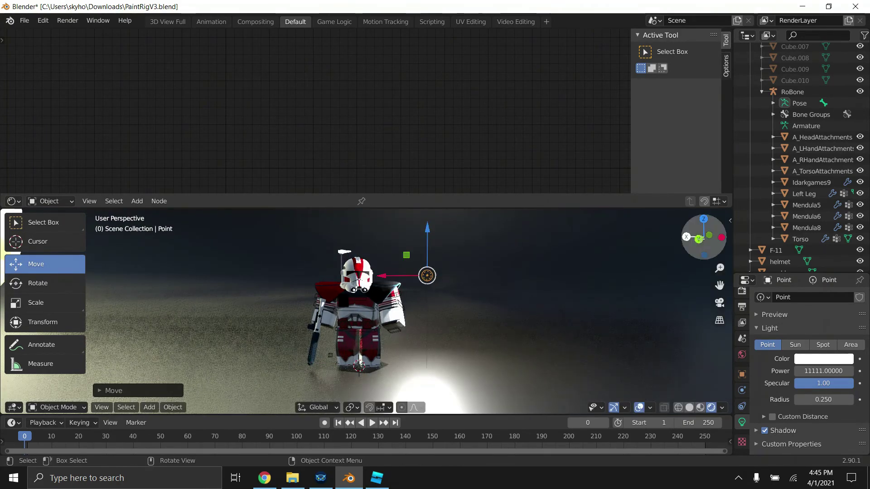
middle_click_drag(426, 275, 485, 265)
key("g")
key("y")
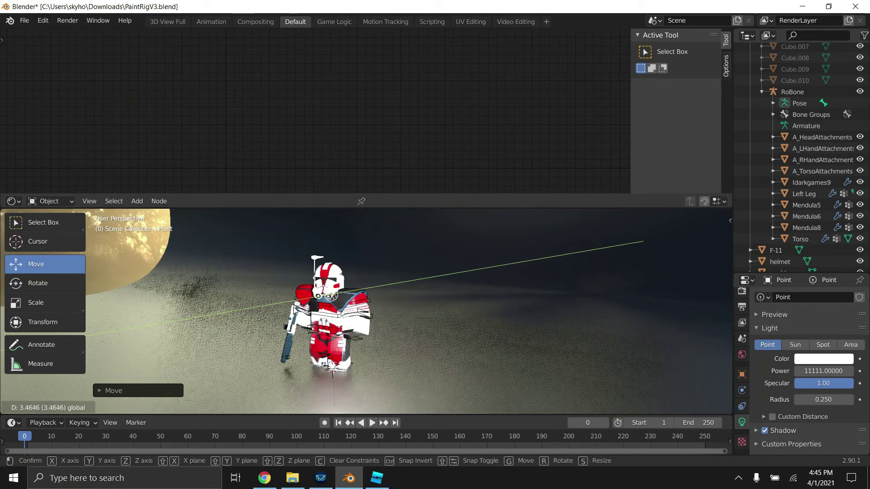
left_click_drag(294, 308, 294, 307)
scroll(591, 234, "up", 1)
left_click_drag(691, 234, 704, 235)
- Reduce the point light's power to 1111 and change its color to red
left_click(806, 375)
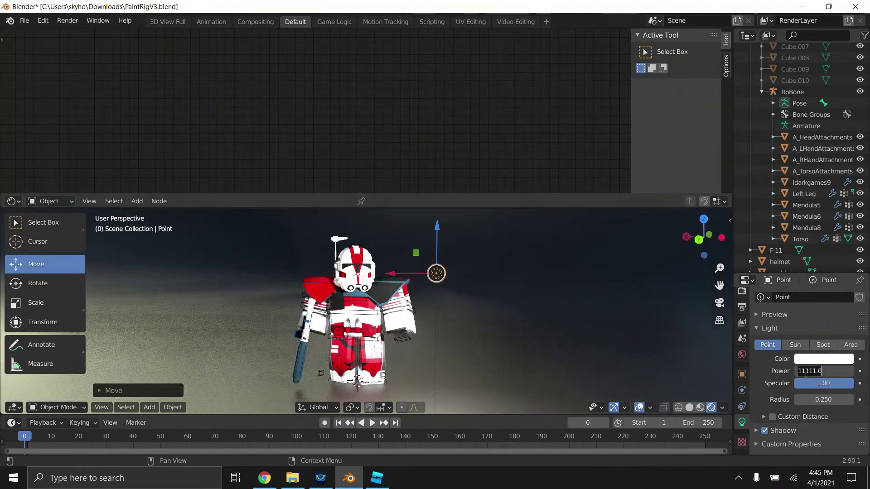
key("Return")
key("Return")
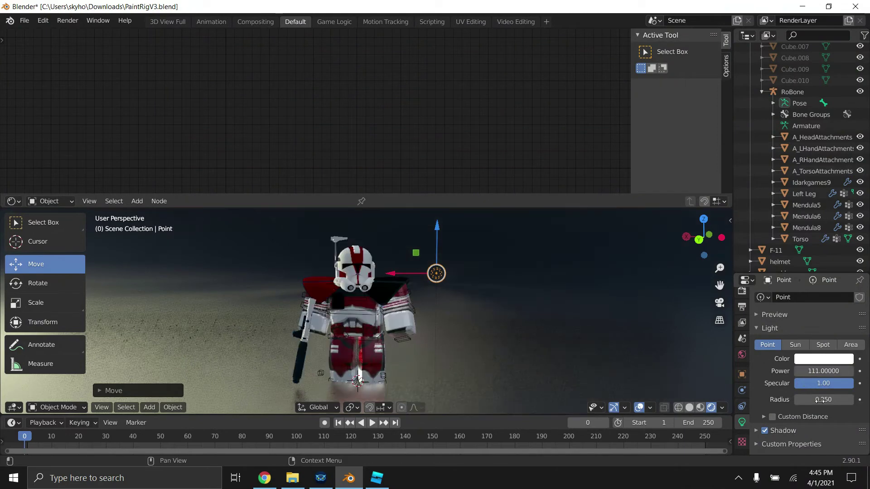
left_click(816, 372)
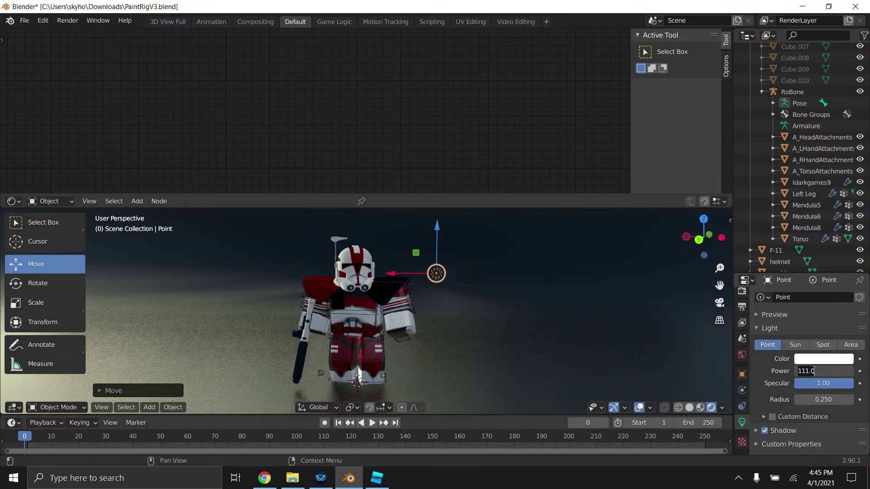
left_click(806, 371)
type("1")
key("Return")
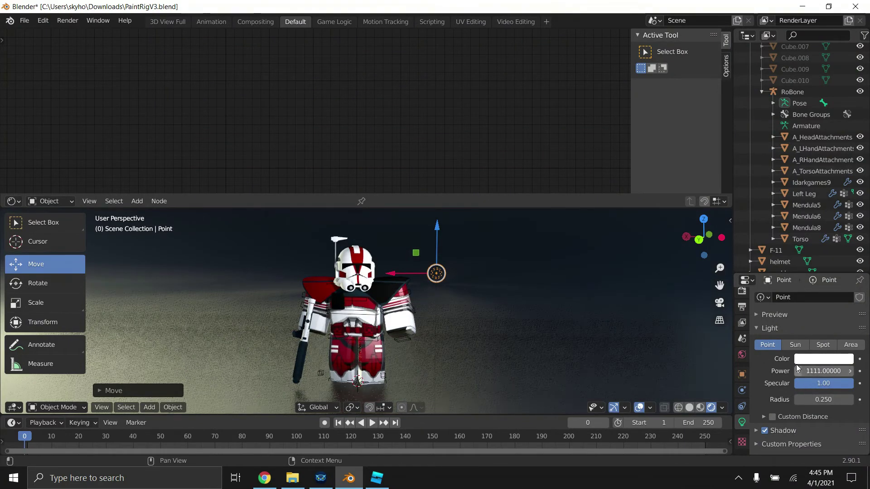
left_click(810, 359)
left_click_drag(809, 266, 796, 291)
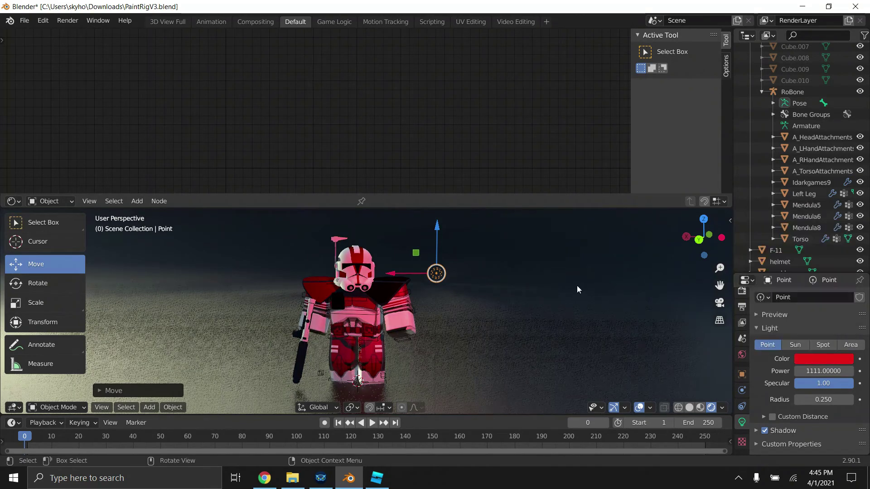
- Shift the red point light farther out from the trooper's left shoulder
left_click(814, 370)
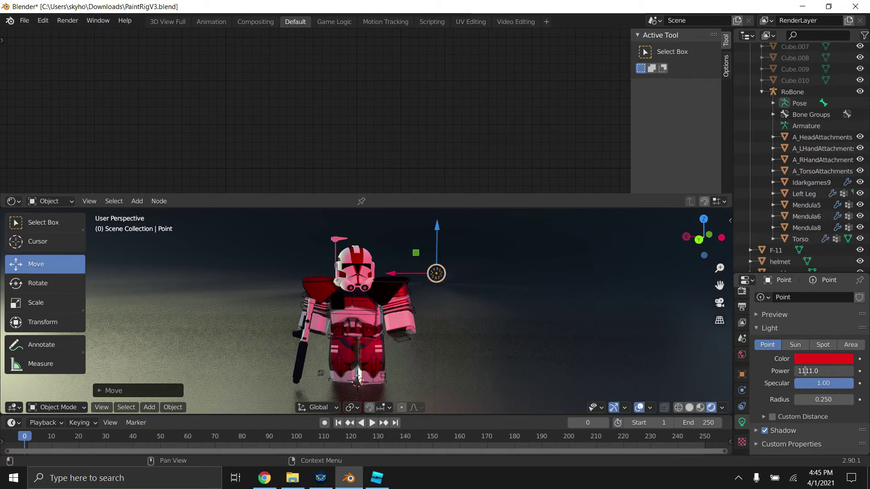
key("Return")
left_click_drag(413, 273, 431, 273)
left_click_drag(696, 248, 680, 244)
key("g")
left_click_drag(261, 275, 213, 292)
mouse_move(698, 242)
left_mouse_down()
mouse_move(720, 242)
mouse_move(682, 243)
mouse_move(693, 231)
left_mouse_up()
left_click(596, 279)
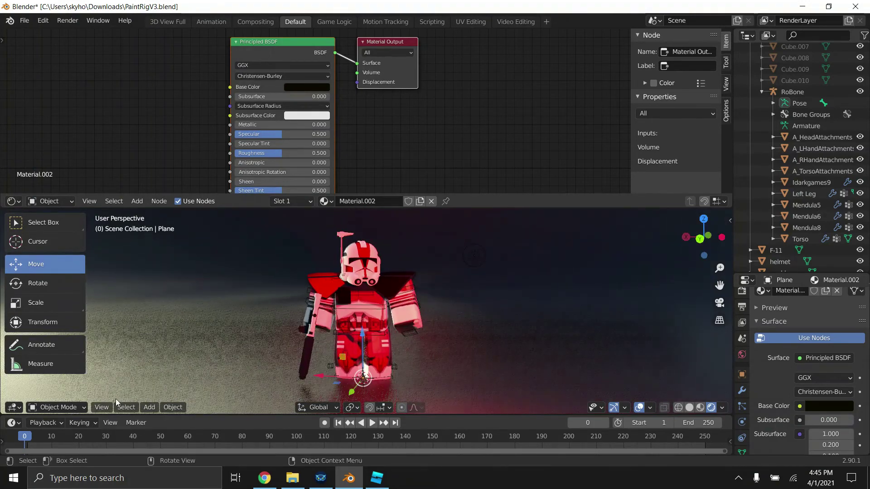
- Add a camera and place it in front of the trooper by raising it along Z and moving it forward along Y
left_click(149, 407)
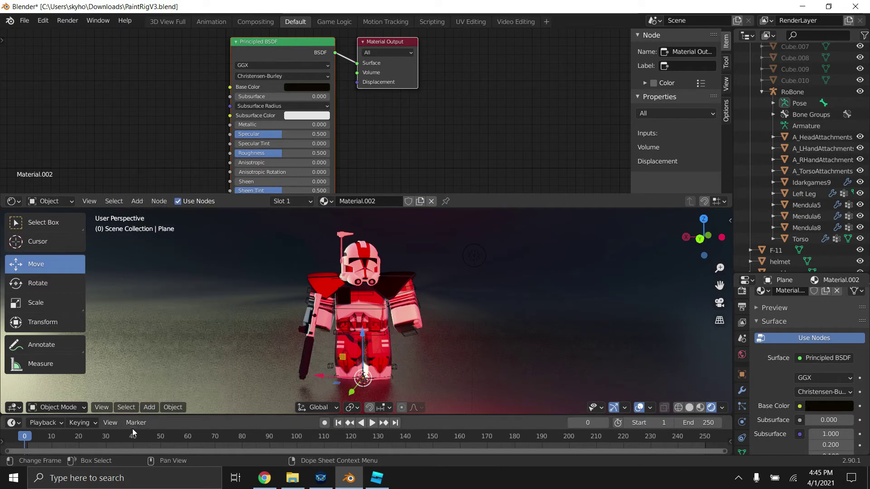
left_click(149, 407)
left_click(201, 227)
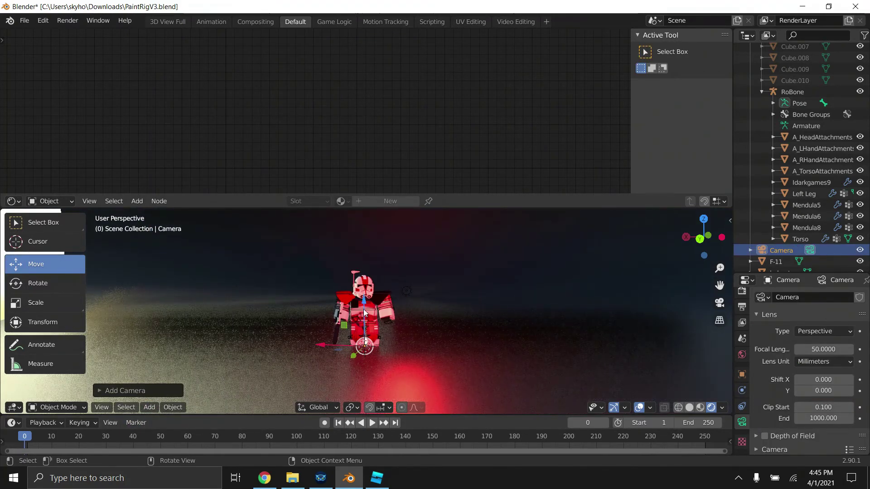
left_click_drag(364, 312, 364, 284)
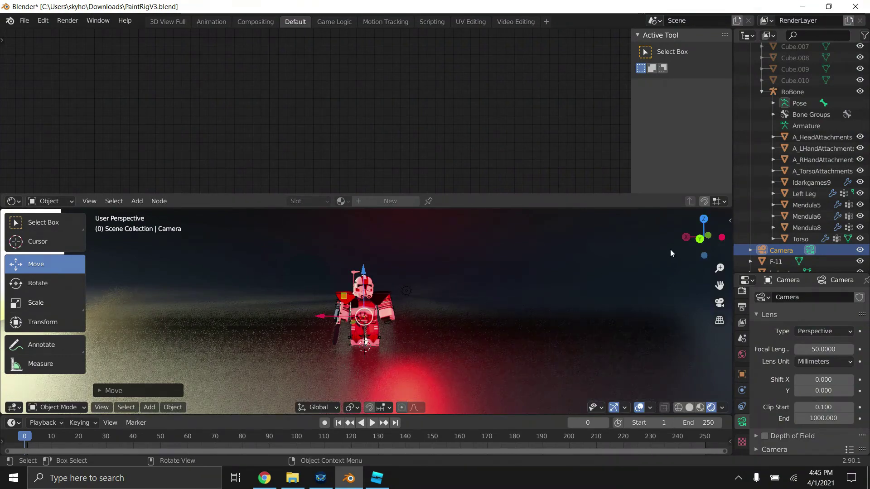
left_click_drag(698, 238, 655, 244)
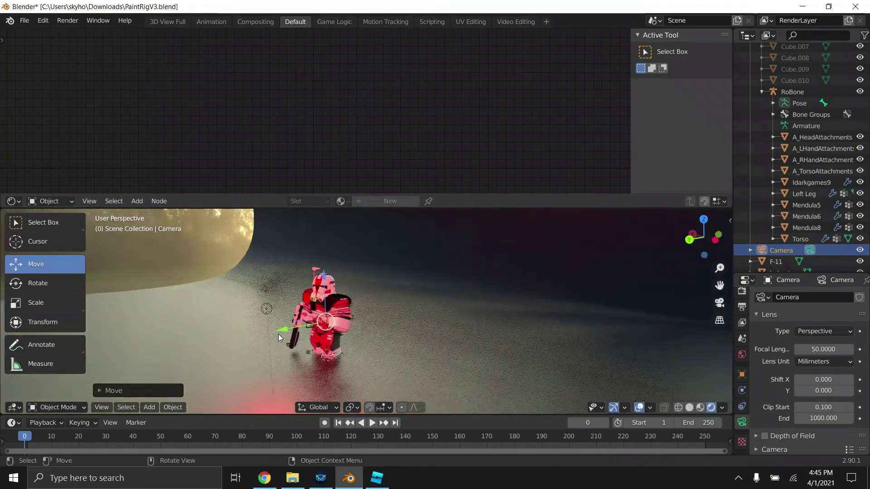
left_click_drag(278, 334, 100, 363)
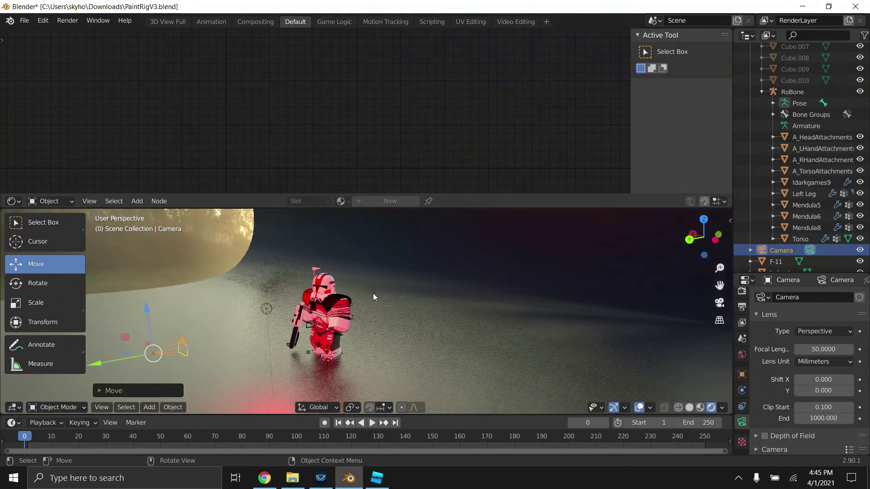
- Look through the active camera to check how the trooper is framed
middle_click_drag(668, 235, 408, 271)
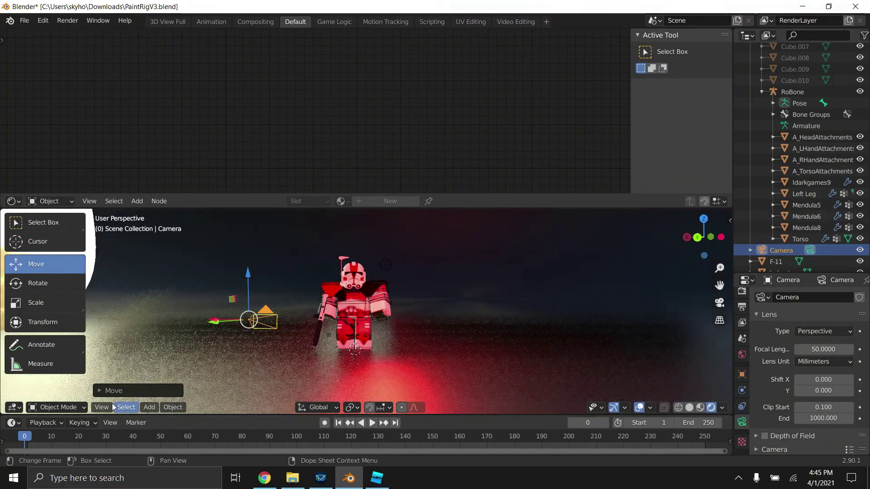
left_click(112, 408)
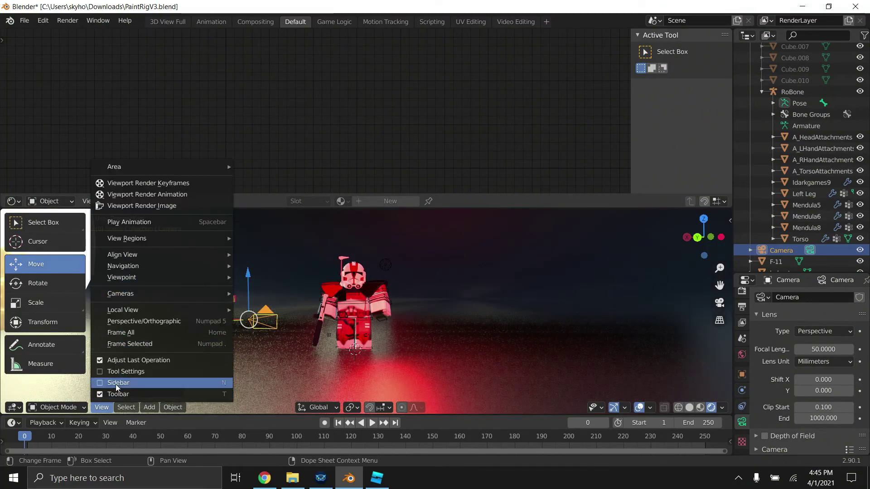
left_click(101, 408)
mouse_move(140, 295)
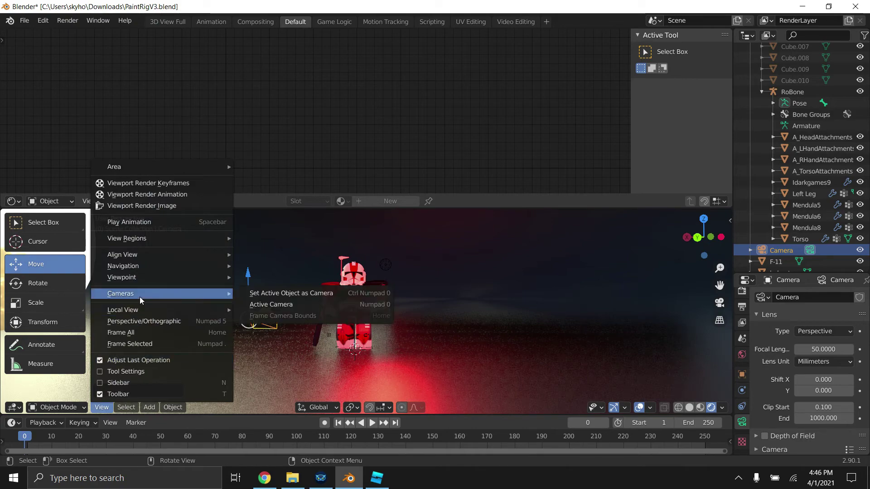
left_click(254, 300)
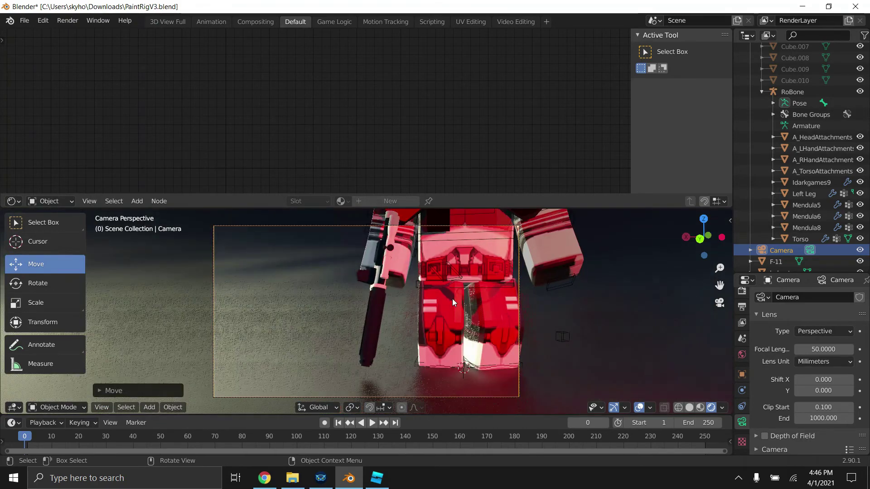
scroll(516, 304, "down", 3)
middle_click(494, 312)
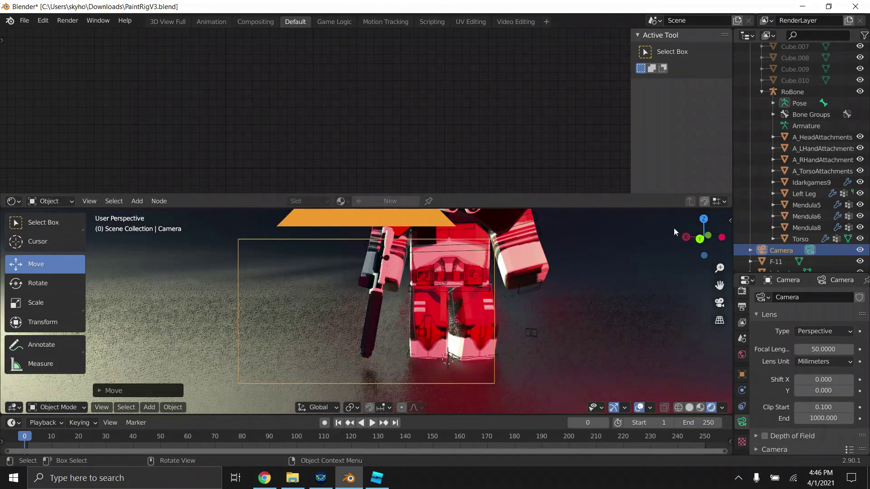
- Center the camera on the trooper along X, adjust its height, and pull it farther back along Y
left_click_drag(692, 234, 682, 237)
scroll(473, 274, "down", 4)
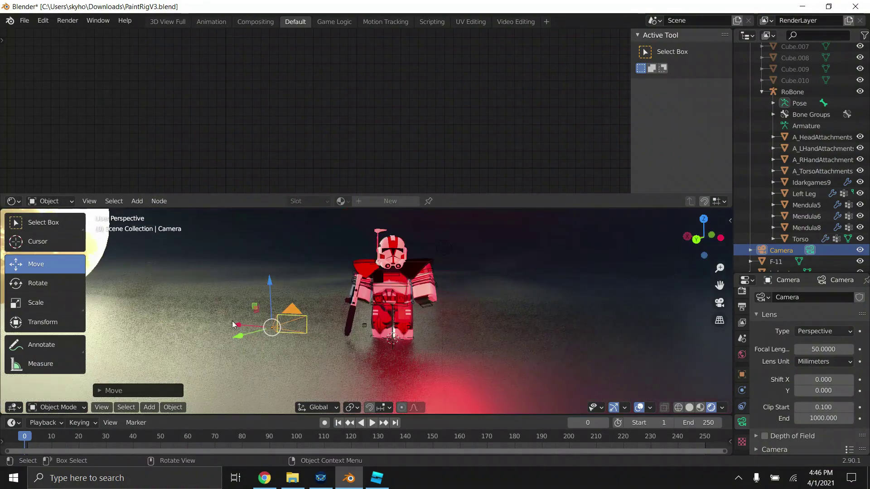
left_click_drag(237, 321, 392, 288)
left_click_drag(395, 238, 395, 238)
left_click_drag(695, 236, 661, 249)
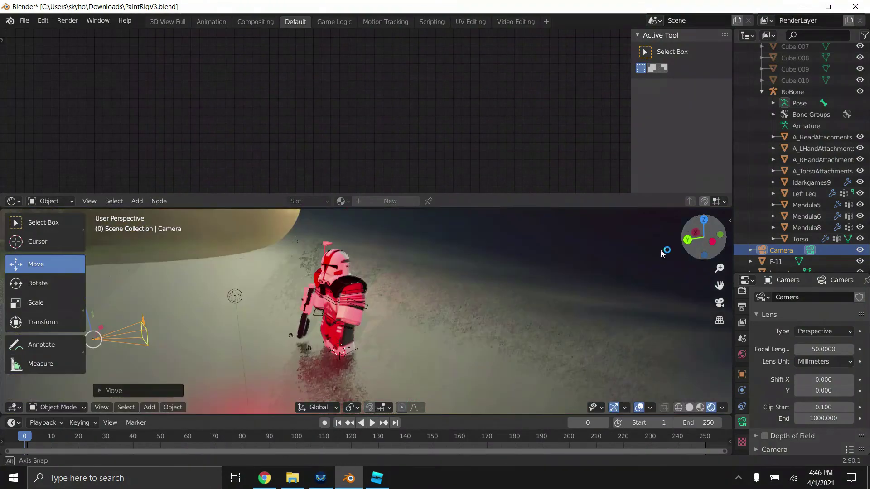
scroll(173, 344, "down", 2)
left_click_drag(132, 340, 28, 357)
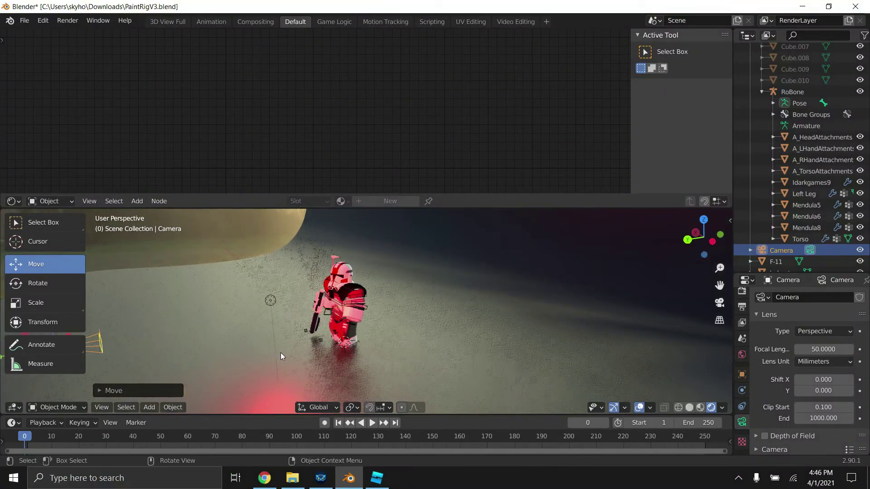
- Return to the active camera view and examine the trooper's position and size within the frame
scroll(281, 353, "down", 2)
left_click(97, 411)
mouse_move(142, 295)
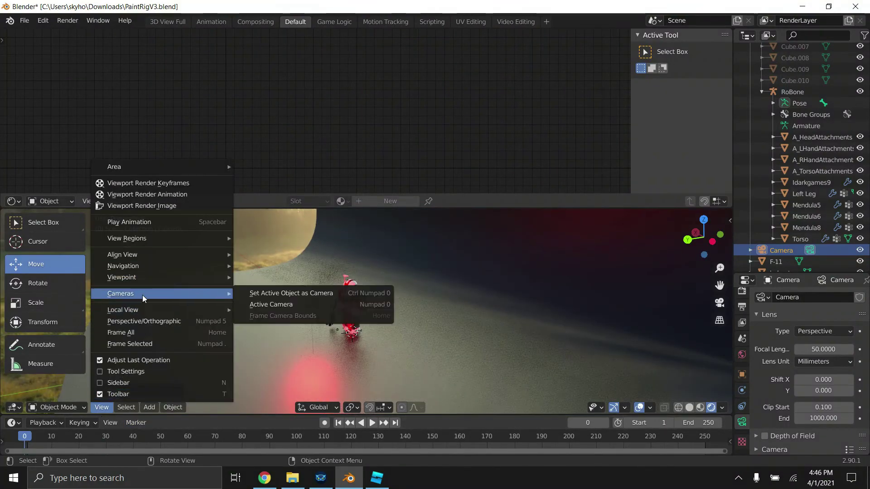
left_click(265, 305)
left_click(300, 308)
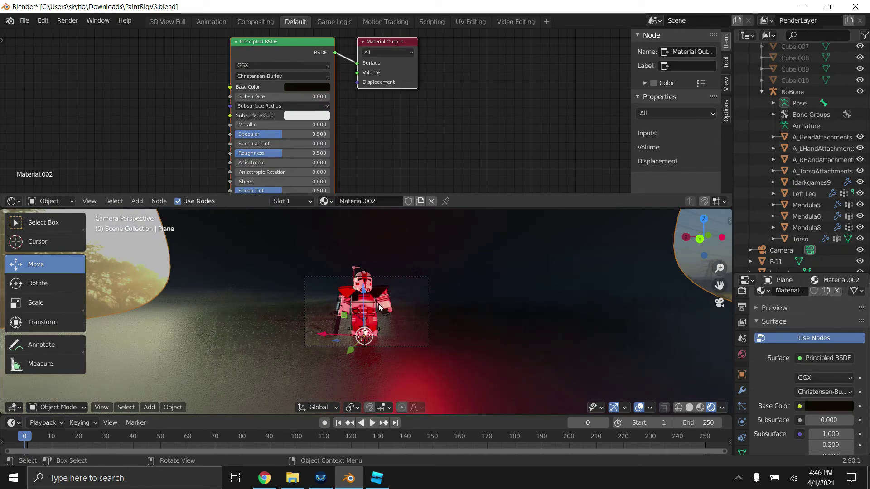
scroll(381, 307, "up", 4)
middle_click_drag(614, 271, 597, 272)
scroll(597, 272, "down", 2)
- Reselect the camera, move it farther from the trooper along Y, and check the view through it
left_click_drag(700, 241, 612, 238)
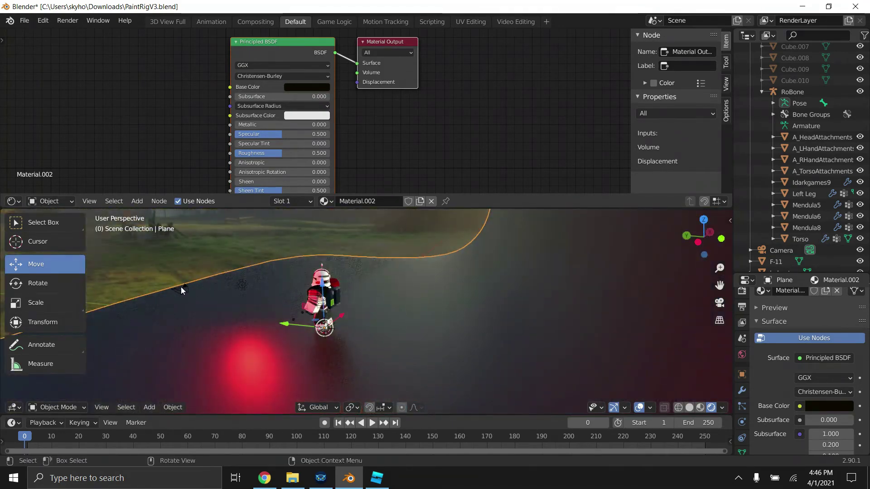
left_click(180, 287)
left_click_drag(210, 281, 170, 295)
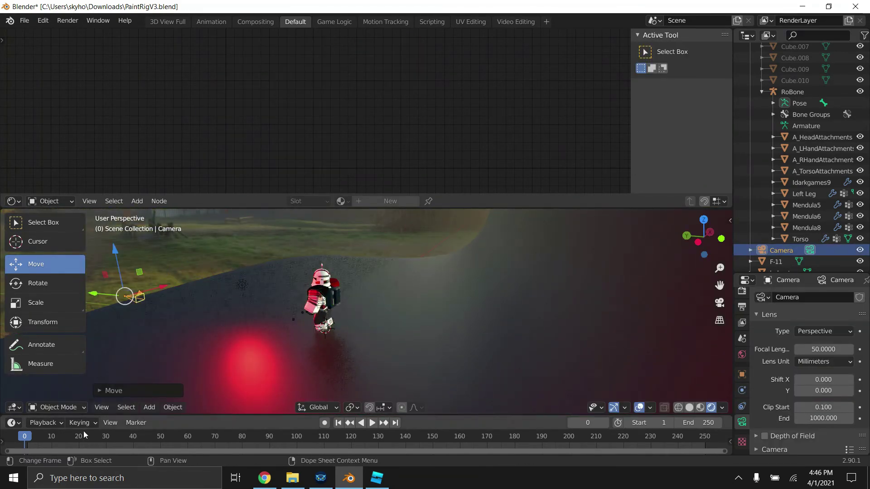
left_click(101, 408)
mouse_move(147, 295)
left_click(266, 306)
scroll(380, 306, "down", 2)
middle_click_drag(379, 306, 344, 321)
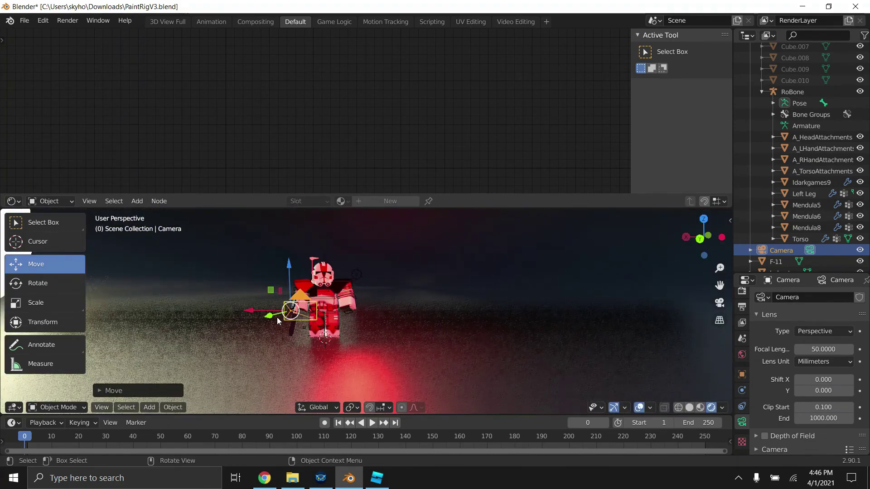
- Pull the camera back again along Y until the trooper's legs and helmet fit the frame, checking the camera view
left_click_drag(275, 317, 198, 334)
left_click(109, 422)
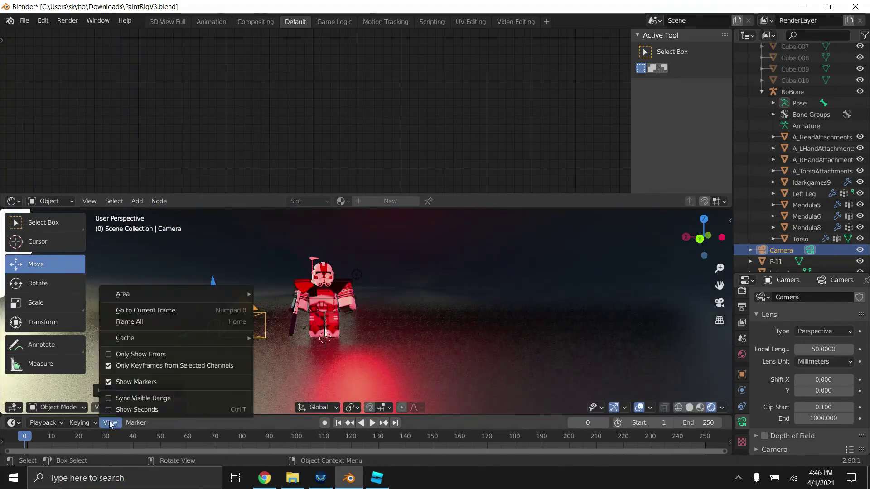
left_click(102, 408)
mouse_move(179, 294)
left_click(271, 305)
scroll(401, 313, "up", 1)
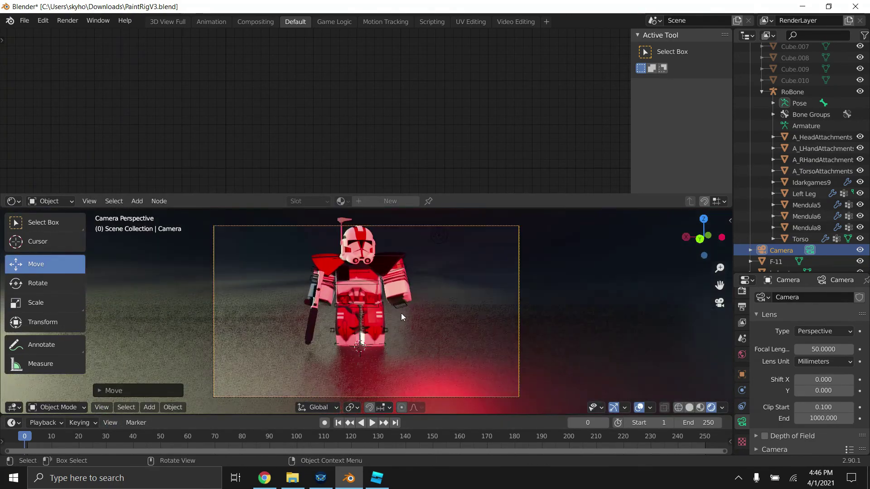
- Raise the camera along Z so the helmet antenna fits inside the frame, and check the camera view
middle_click_drag(401, 314, 371, 284)
left_click_drag(371, 284, 361, 263)
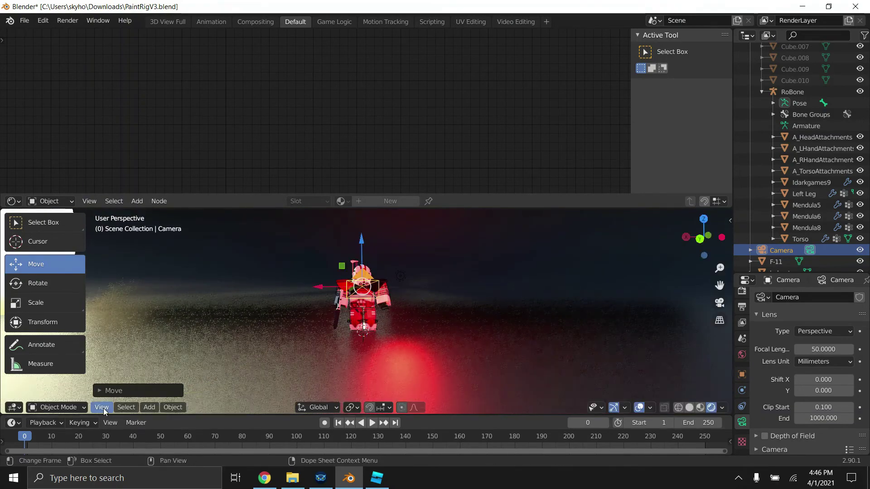
left_click(101, 408)
mouse_move(241, 293)
left_click(271, 304)
key("Home")
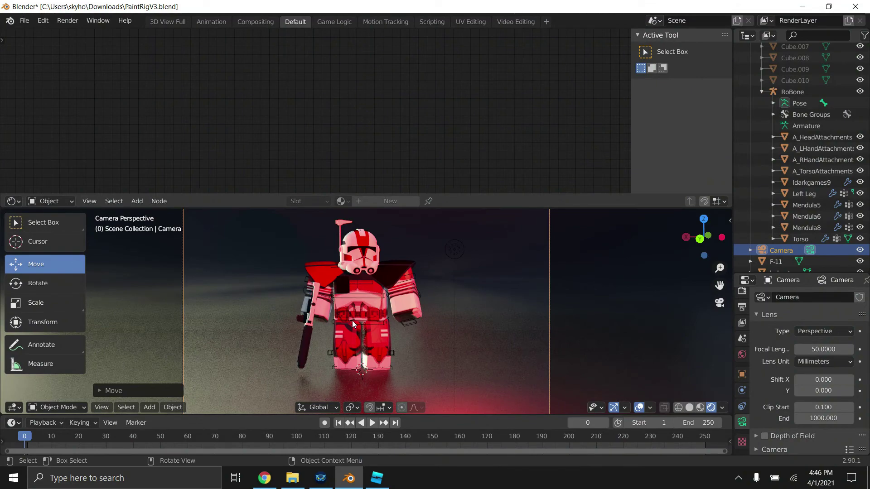
- Rotate the camera slightly around Y for a tilted shot of the trooper, and check the framing through it
scroll(437, 293, "down", 5)
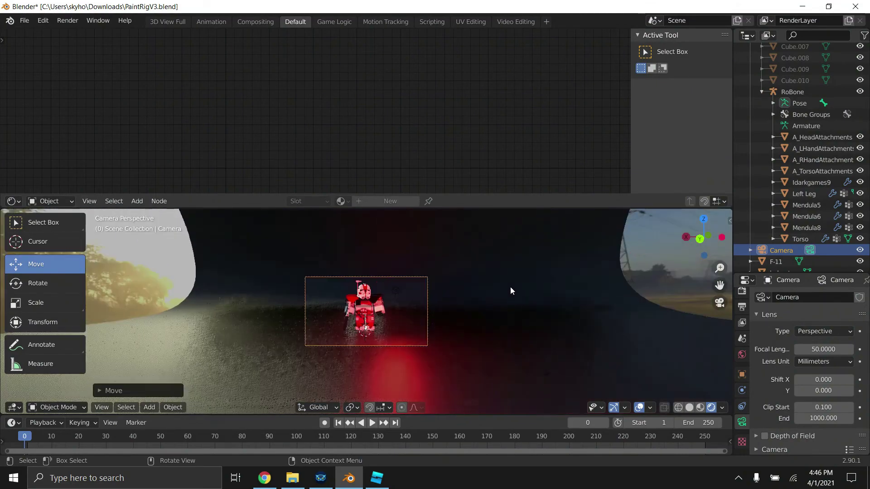
left_click_drag(717, 244, 707, 245)
scroll(478, 268, "down", 3)
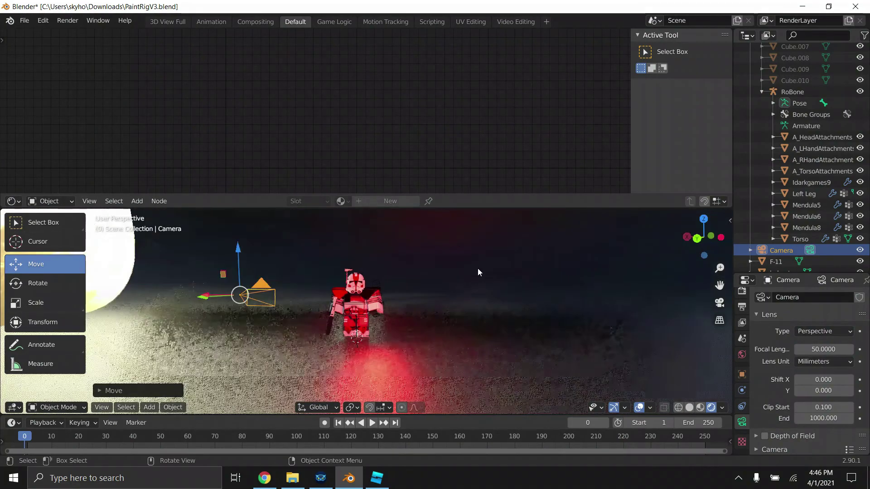
left_click(49, 281)
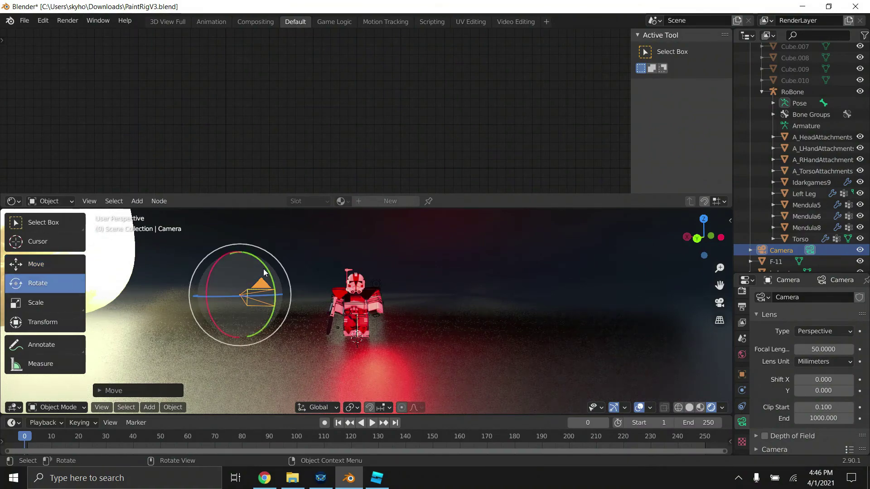
left_click_drag(267, 272, 225, 314)
left_click(103, 411)
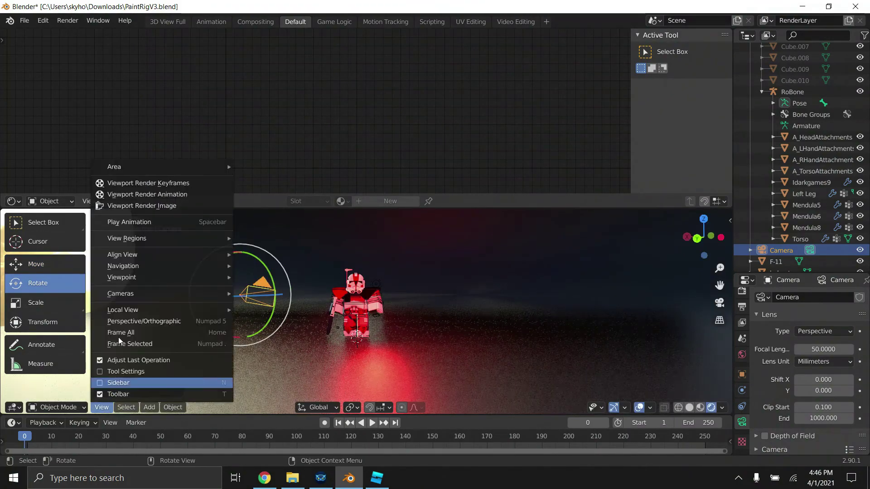
mouse_move(160, 292)
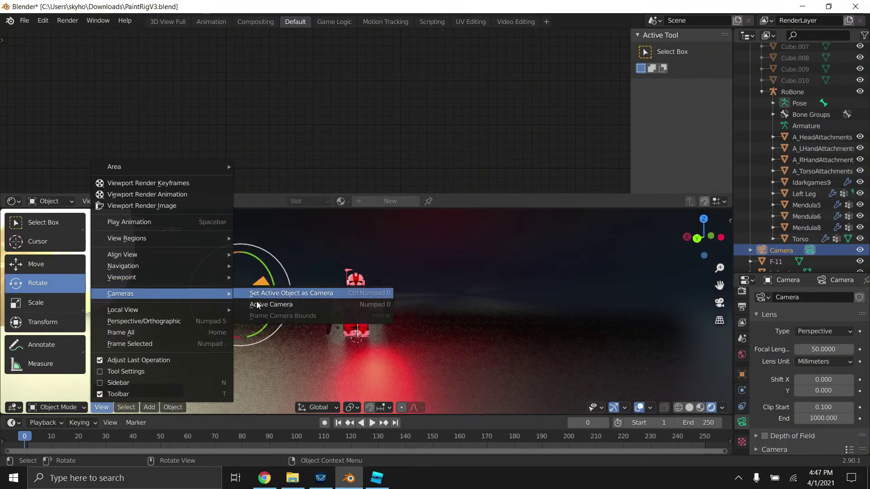
left_click(276, 304)
scroll(347, 323, "up", 3)
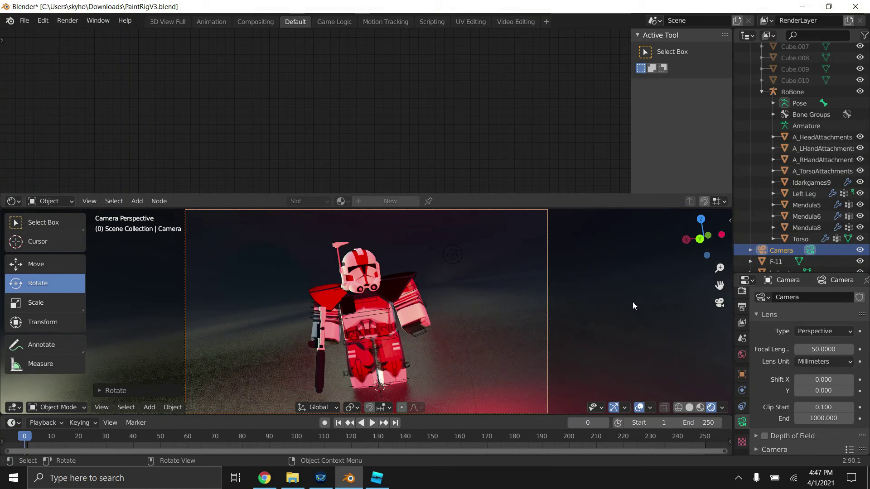
key("KP_0")
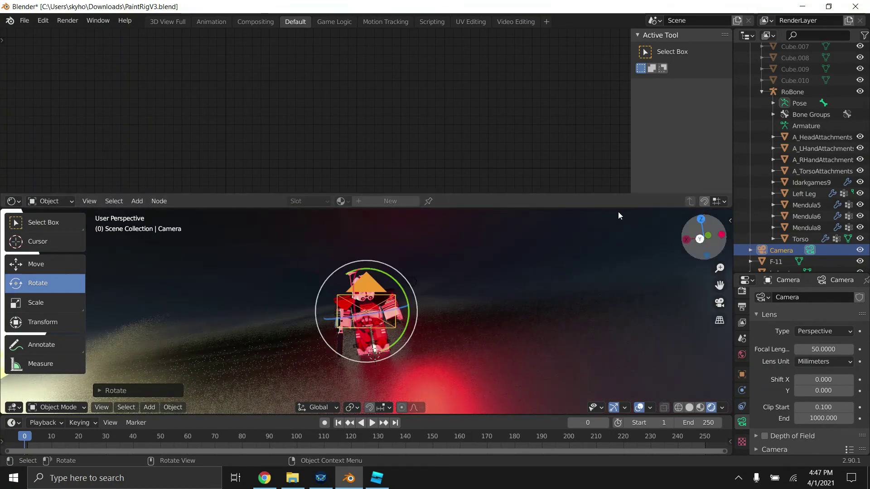
- Render the still image through the camera and start saving the result as a new file
left_click(81, 21)
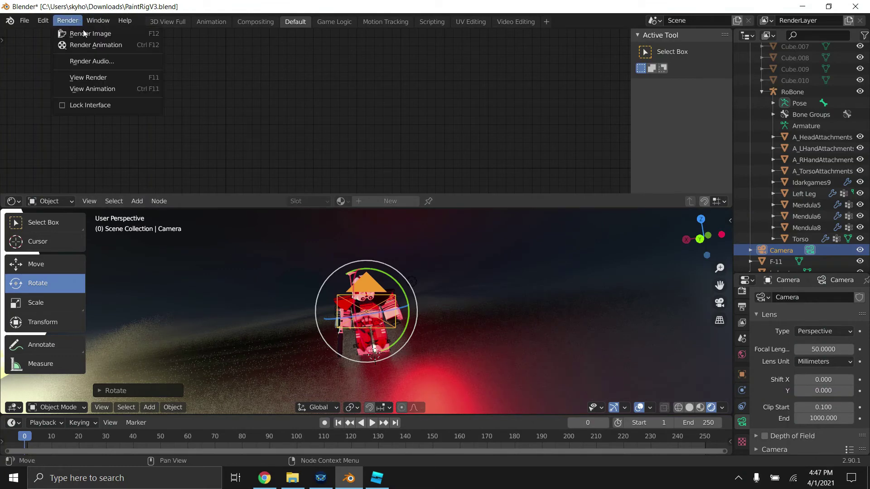
left_click(96, 34)
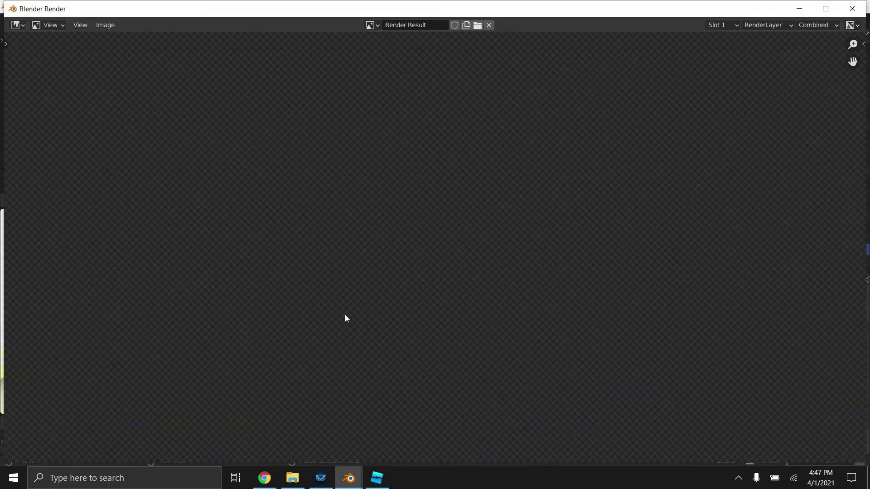
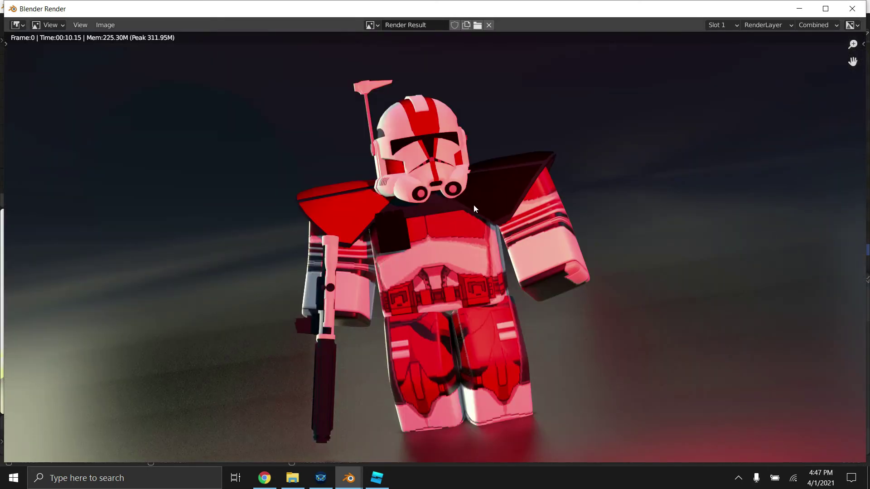
left_click(105, 25)
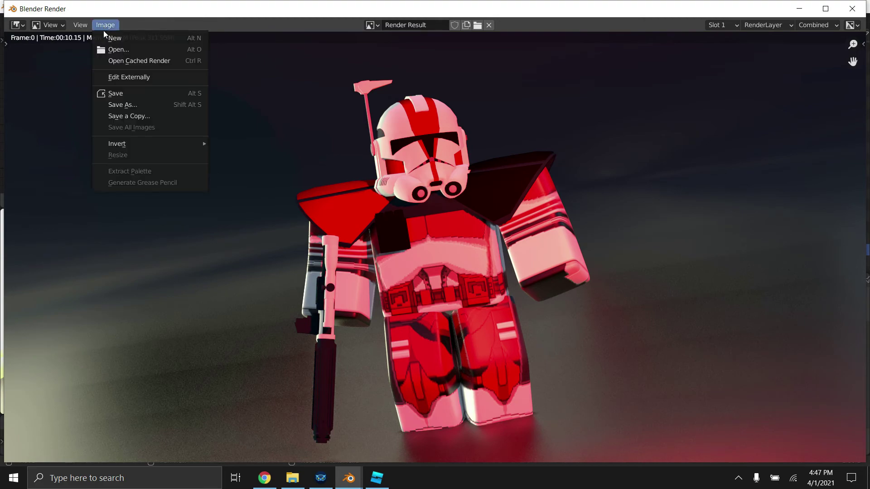
left_click(81, 26)
left_click(102, 24)
left_click(136, 105)
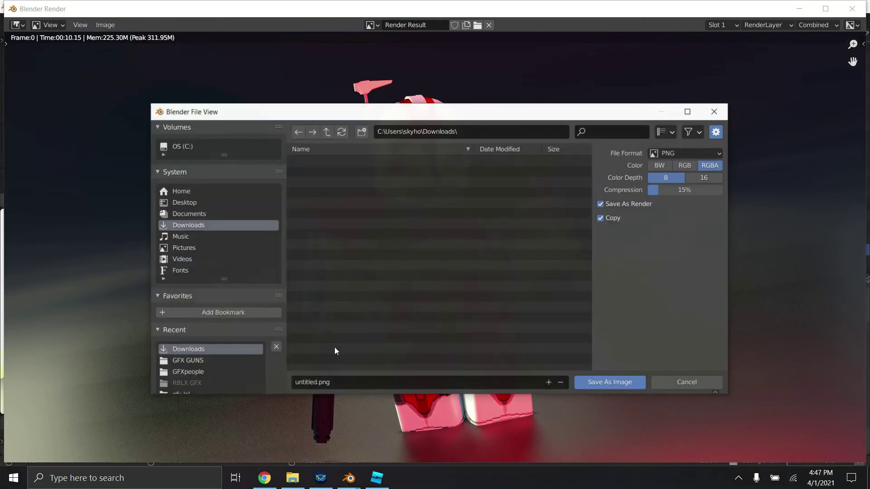
- Save the render as reddudeepicGFX.png in the Downloads folder and close the render window
left_click(317, 382)
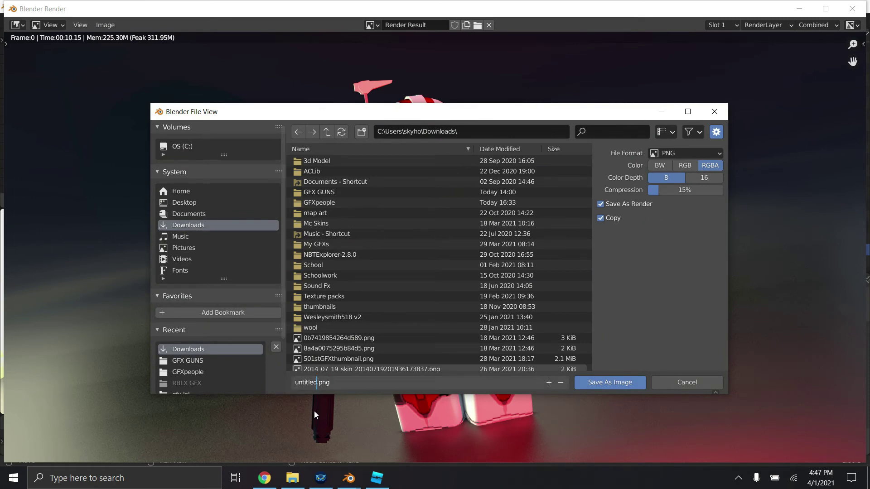
key("BackSpace")
key("BackSpace")
key("BackSpace")
key("BackSpace")
key("BackSpace")
key("BackSpace")
key("BackSpace")
key("BackSpace")
type("reddudeepicGFZ")
left_click(610, 386)
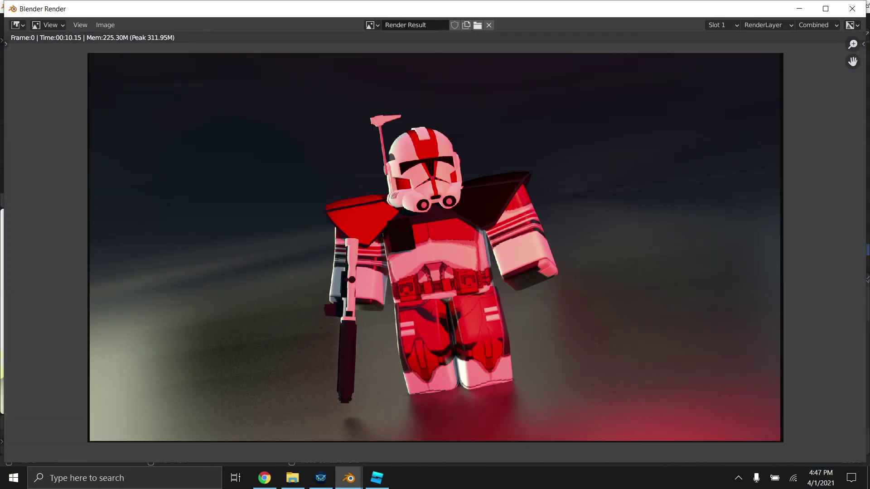
left_click(851, 8)
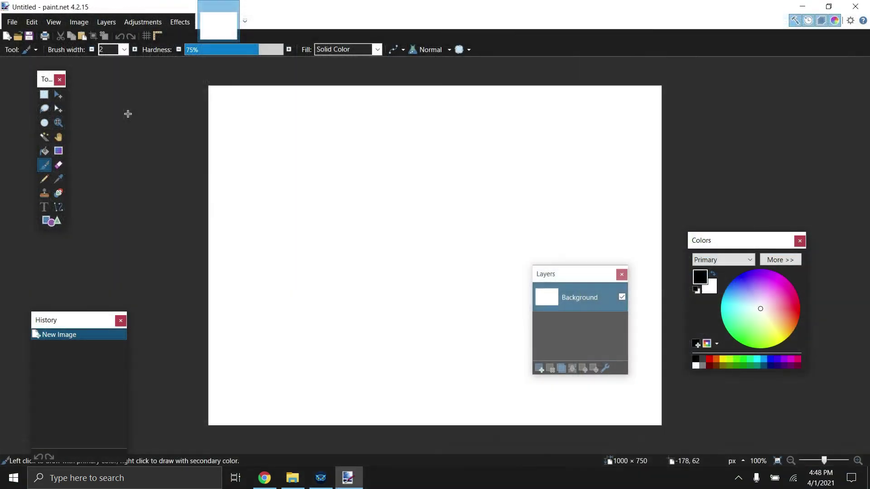
- In paint.net, open the rendered image reddudeepicGFX.png from the Downloads folder
left_click(12, 22)
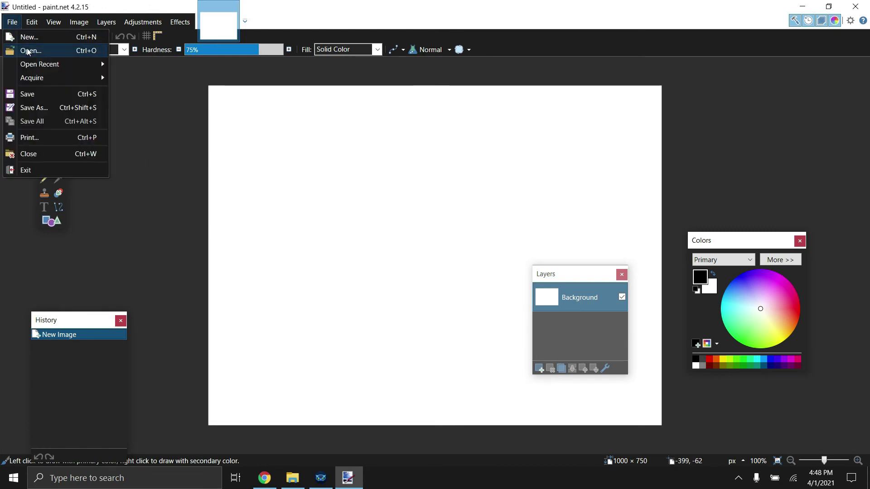
left_click(23, 53)
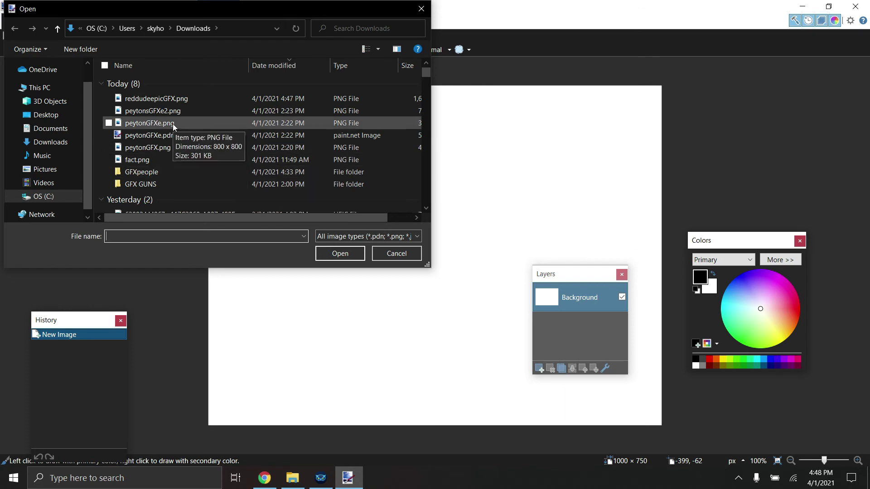
left_click(167, 100)
double_click(168, 99)
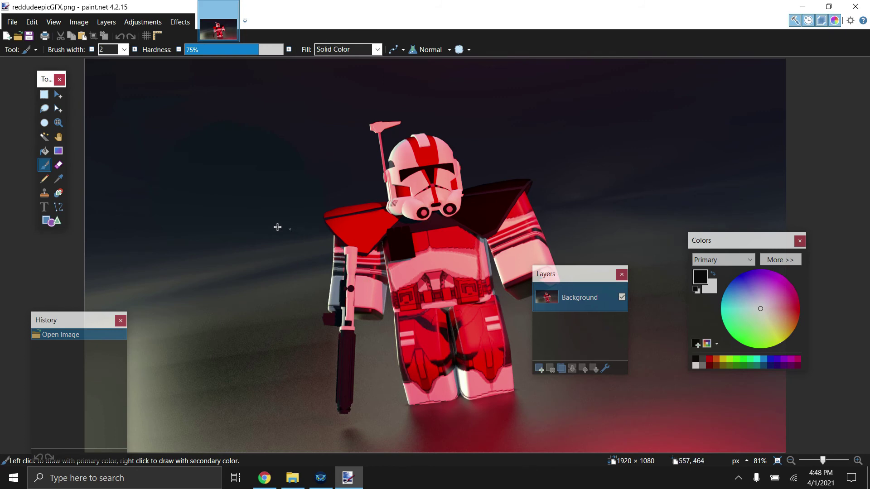
- Open fog2.png from the Downloads folder and copy the fog image
left_click(12, 22)
left_click(25, 50)
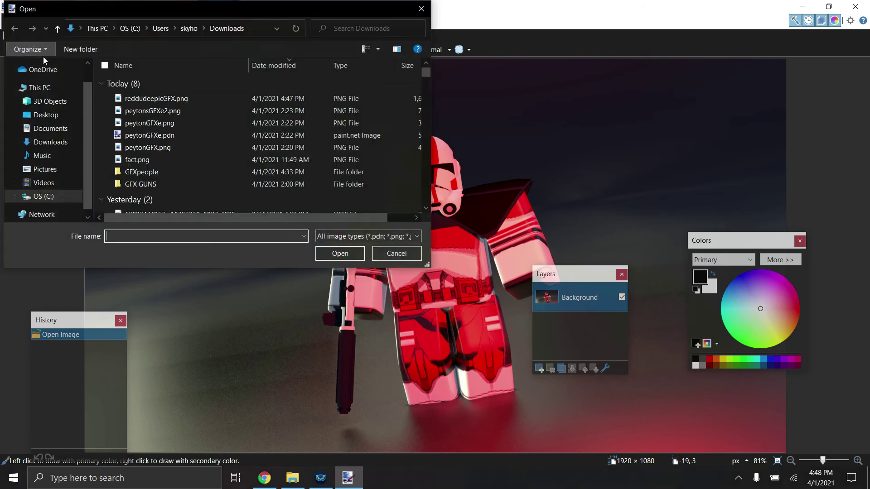
scroll(159, 143, "down", 3)
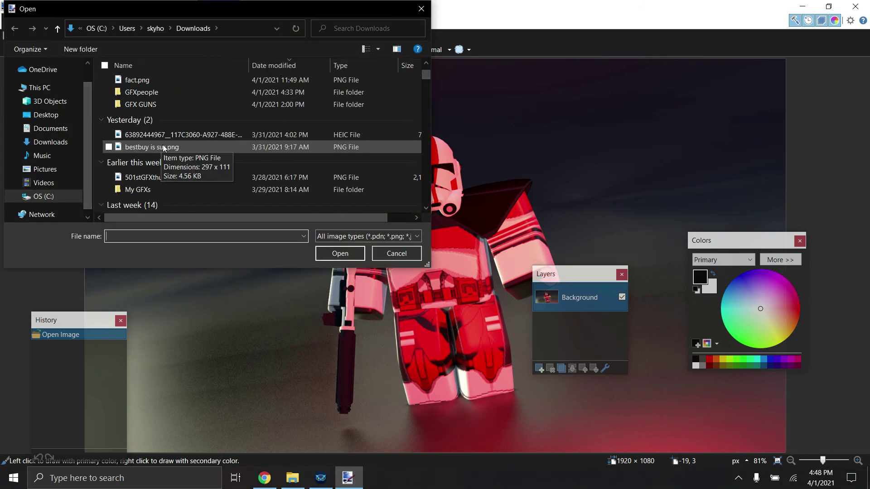
scroll(138, 209, "down", 1)
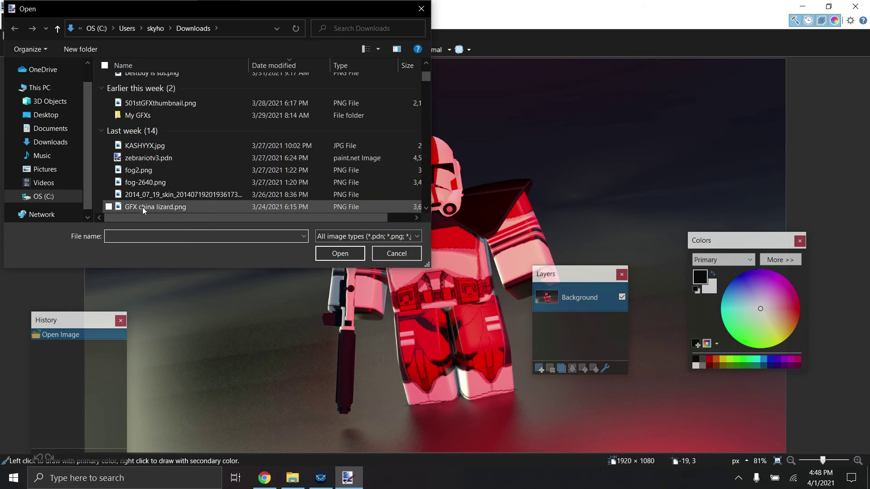
double_click(141, 170)
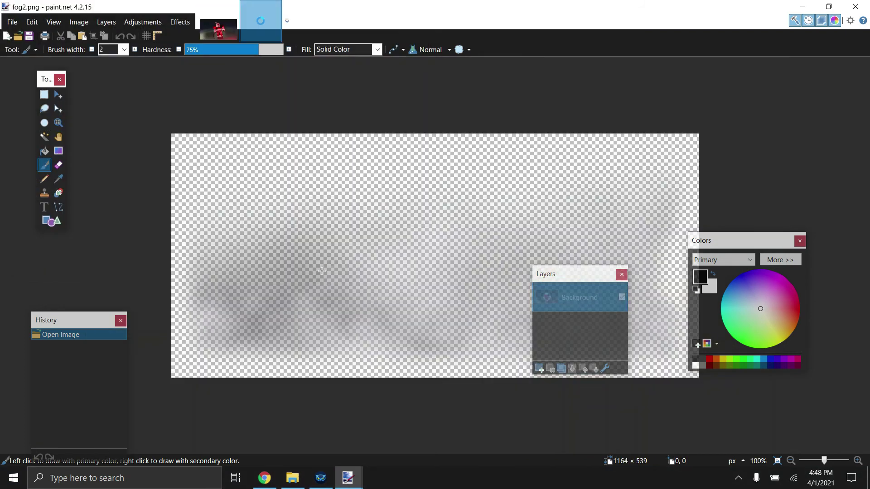
- Paste the fog onto two new layers of reddudeepicGFX.png, covering the lower-left and lower-right areas around the trooper's legs
left_click(225, 35)
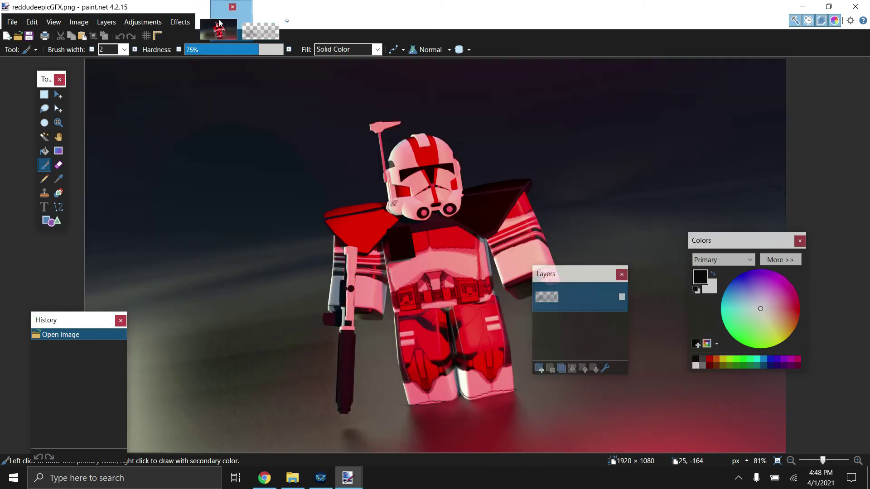
left_click(539, 368)
key("ctrl+v")
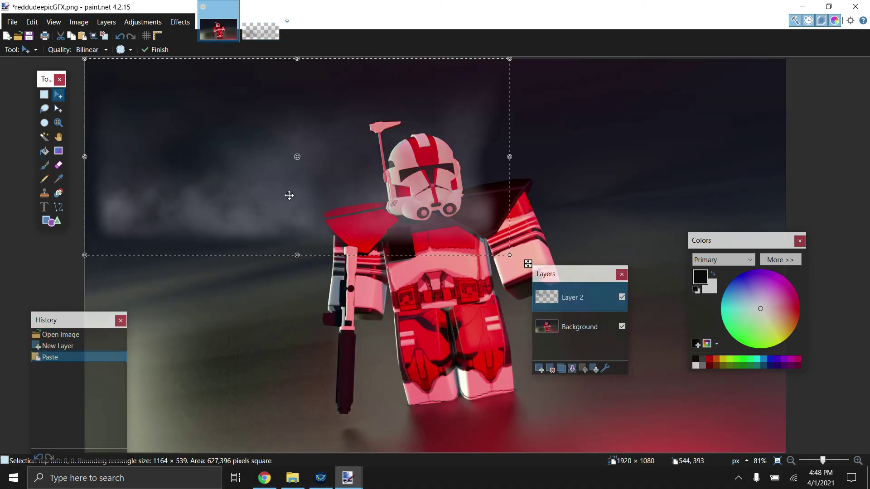
left_click_drag(359, 163, 341, 317)
left_click(539, 368)
key("ctrl+v")
left_click_drag(300, 184, 609, 419)
- Paste the fog onto a third new layer, then rotate, resize and move it into the image's upper-left corner
left_click(540, 368)
key("ctrl+v")
left_click_drag(358, 63, 334, 199)
left_click_drag(326, 169, 328, 169)
right_click_drag(328, 170, 388, 237)
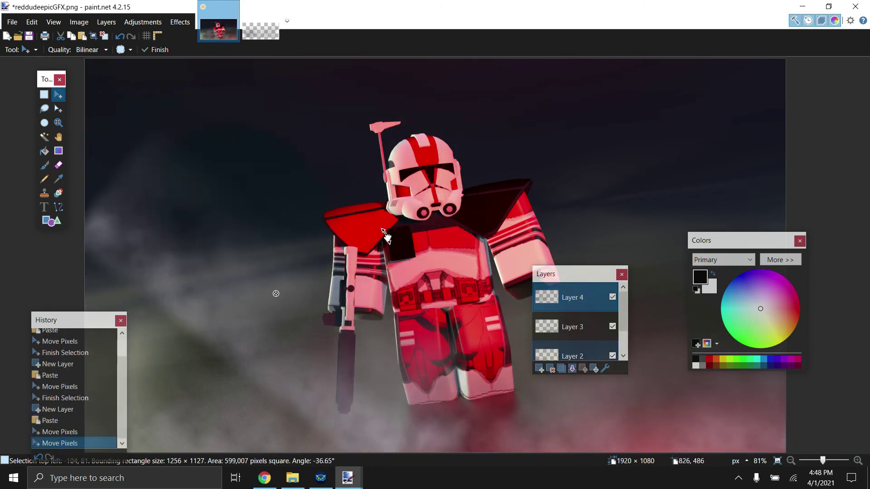
left_click_drag(275, 294, 268, 166)
right_click_drag(214, 189, 186, 49)
left_click_drag(186, 49, 156, 28)
left_click_drag(218, 209, 309, 186)
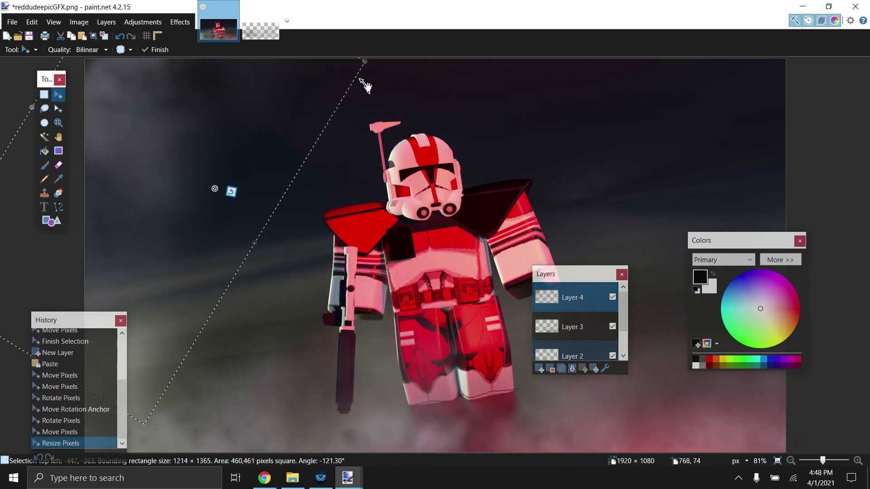
right_click_drag(366, 86, 389, 136)
left_click(539, 367)
key("ctrl+v")
left_click_drag(210, 128, 580, 151)
key("ctrl+z")
key("ctrl+z")
key("ctrl+z")
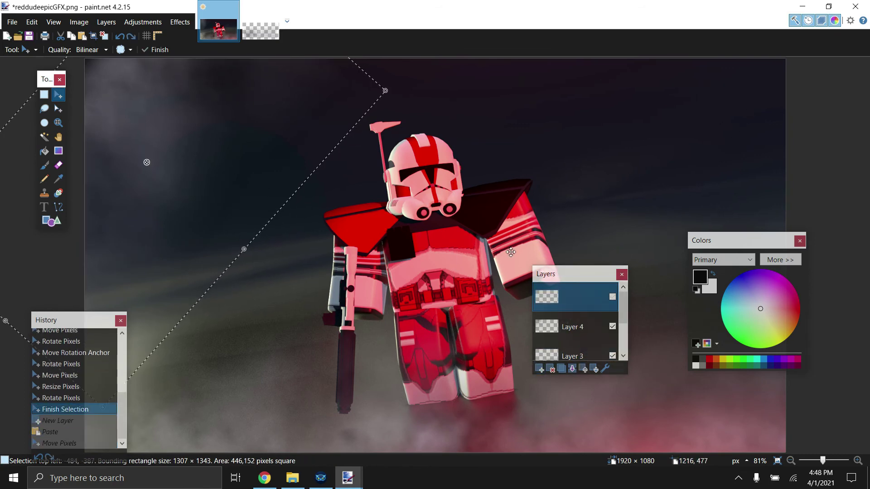
- Paste another fog copy onto Layer 4, rotate it about 154°, enlarge it and place it in the image's upper-right corner
left_click(260, 30)
left_click(219, 23)
key("ctrl+v")
left_click_drag(234, 136, 608, 130)
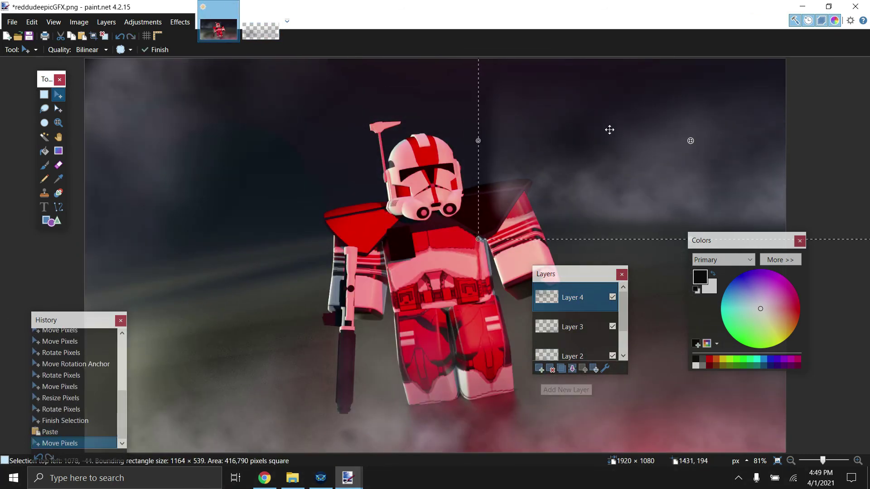
right_click_drag(607, 130, 755, 126)
left_click_drag(755, 126, 765, 122)
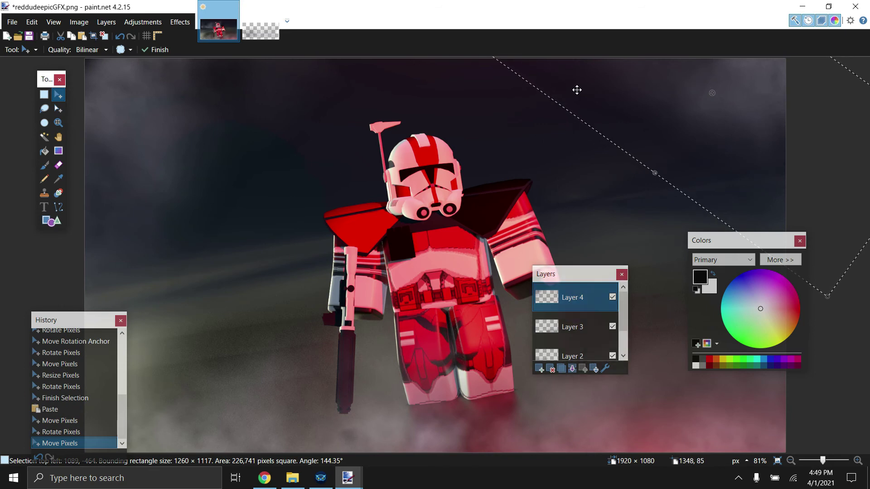
left_click_drag(577, 89, 432, 83)
left_click_drag(552, 219, 575, 234)
left_click_drag(603, 136, 643, 127)
left_click_drag(565, 202, 553, 200)
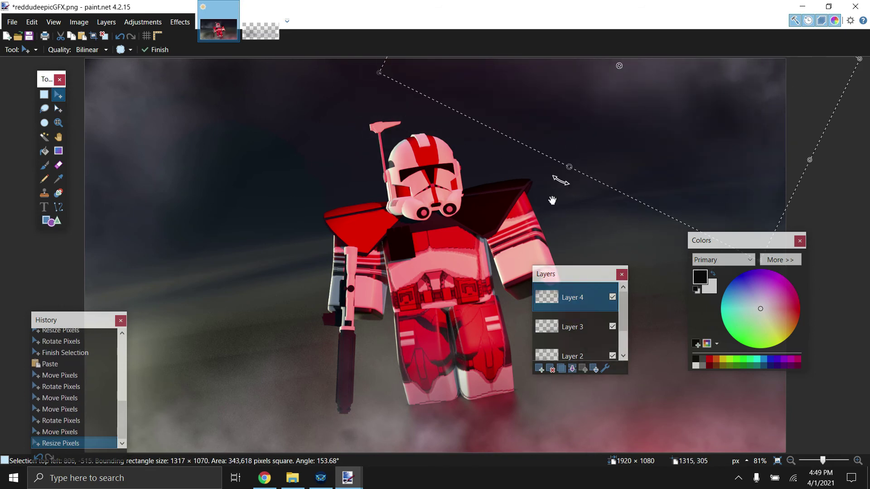
- Switch to Chrome, search Google Images for "coruscant guard logo" and copy the black Wookieepedia logo image
left_click(264, 478)
left_click(290, 9)
type("coruscant guard logo")
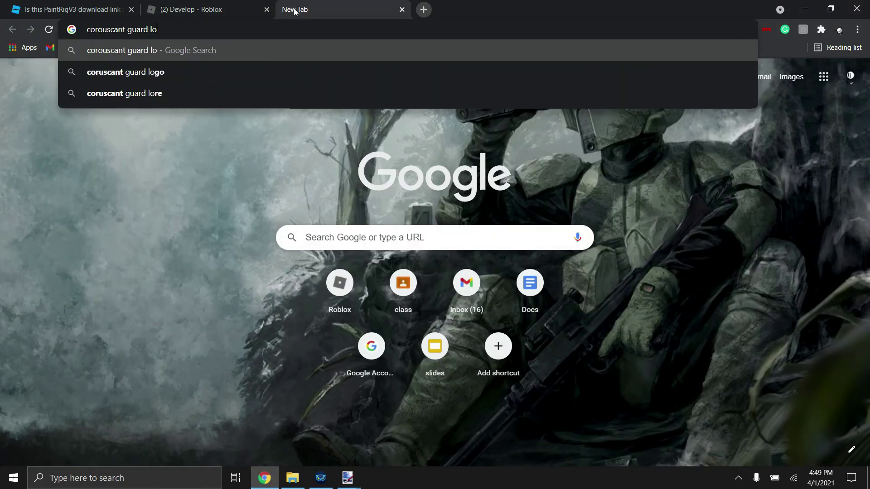
key("Return")
left_click(151, 114)
left_click(90, 252)
right_click(656, 211)
left_click(693, 342)
- Return to reddudeepicGFX.png in paint.net, paste the logo onto a new layer and position it beside the trooper
mouse_move(348, 478)
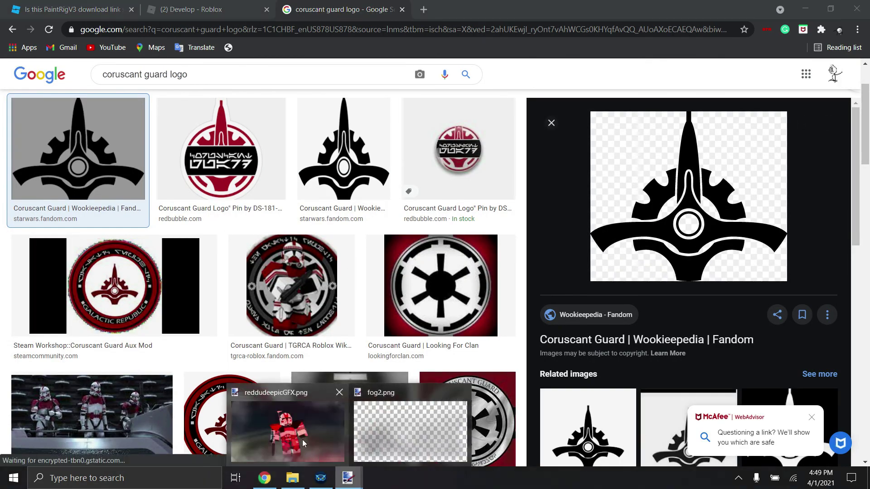
left_click(303, 439)
key("ctrl+shift+n")
key("ctrl+v")
left_click_drag(211, 168, 250, 206)
left_click_drag(167, 132, 223, 280)
mouse_move(267, 485)
left_click_drag(240, 330, 225, 202)
- Switch to Chrome, open font-generator.com's Star Wars fonts page in a new tab and look through the listed fonts
left_click(265, 478)
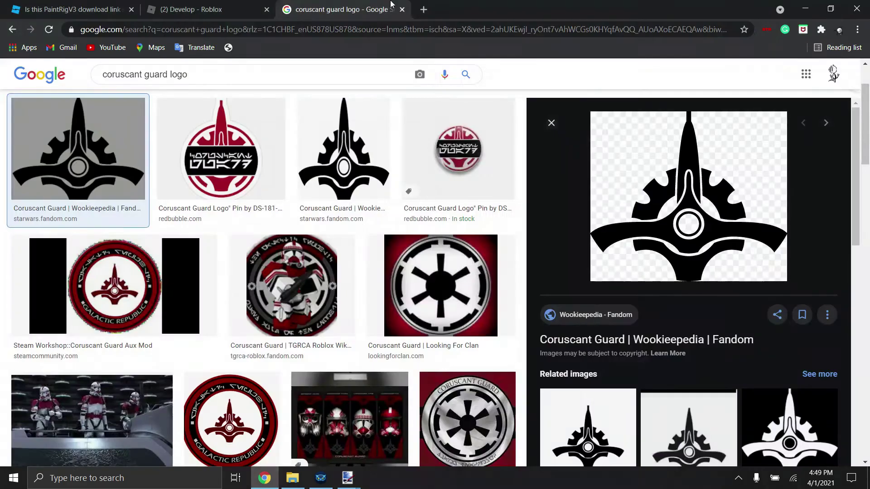
left_click(422, 10)
left_click(324, 484)
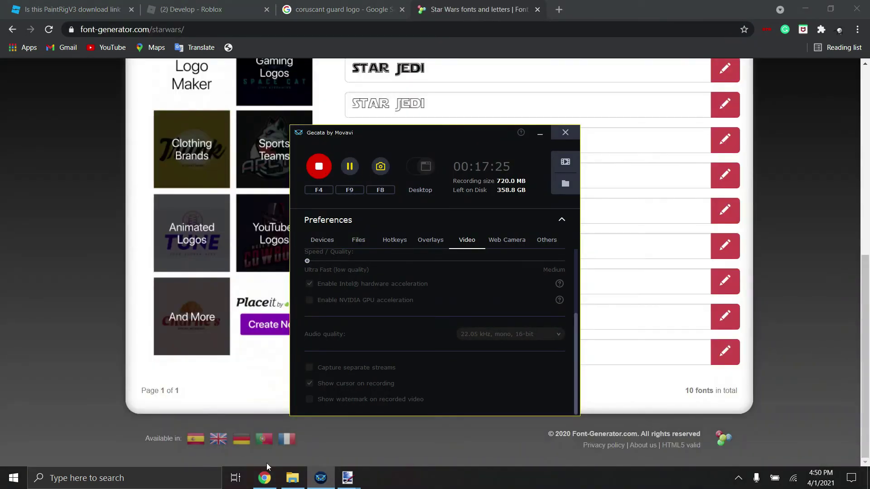
left_click(270, 464)
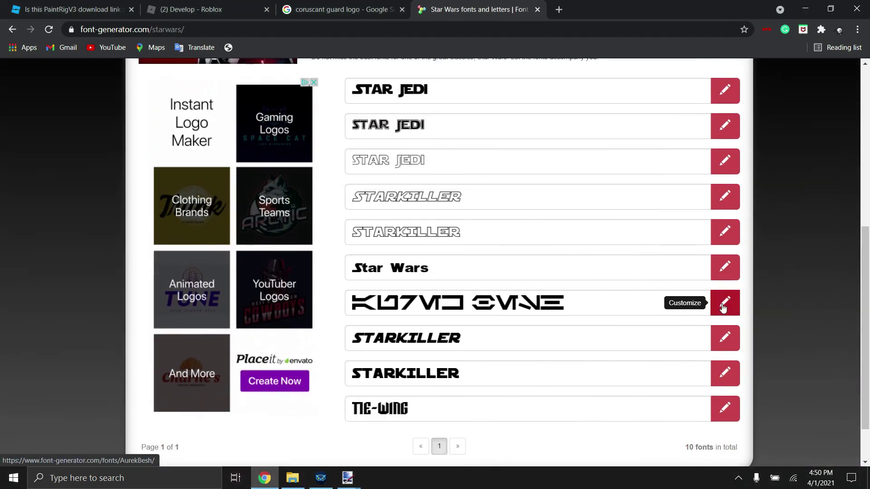
scroll(544, 262, "up", 1)
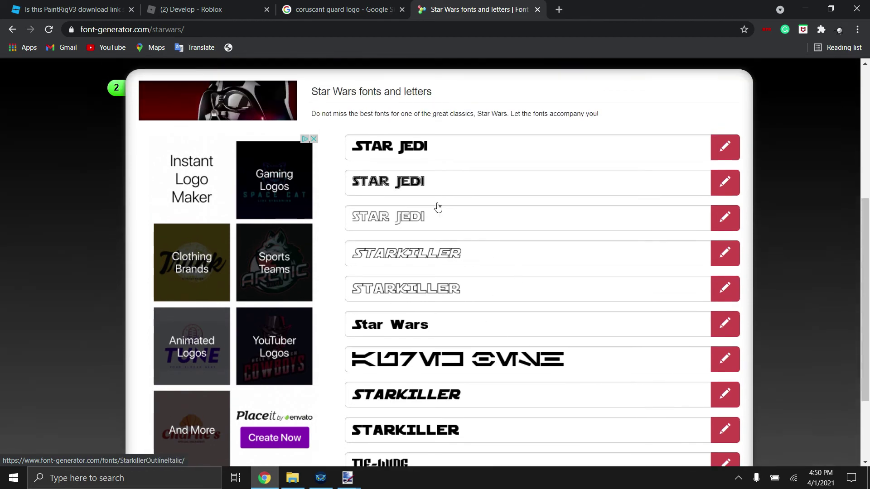
scroll(590, 352, "down", 1)
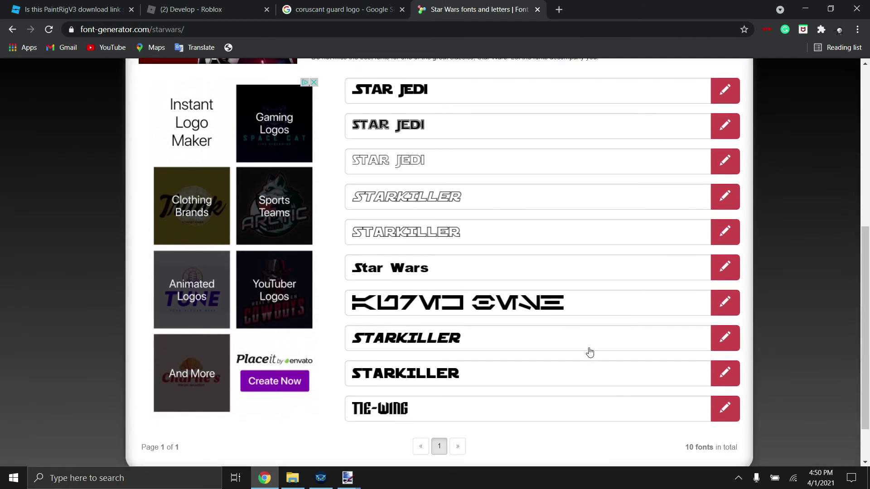
- Open the Aurek Besh font and generate the text "coruscant guard" in it
left_click(589, 308)
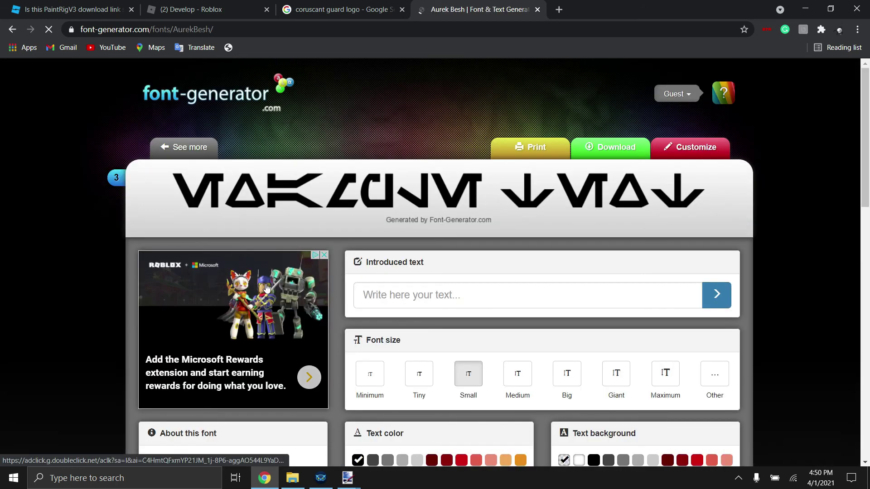
key("alt+Left")
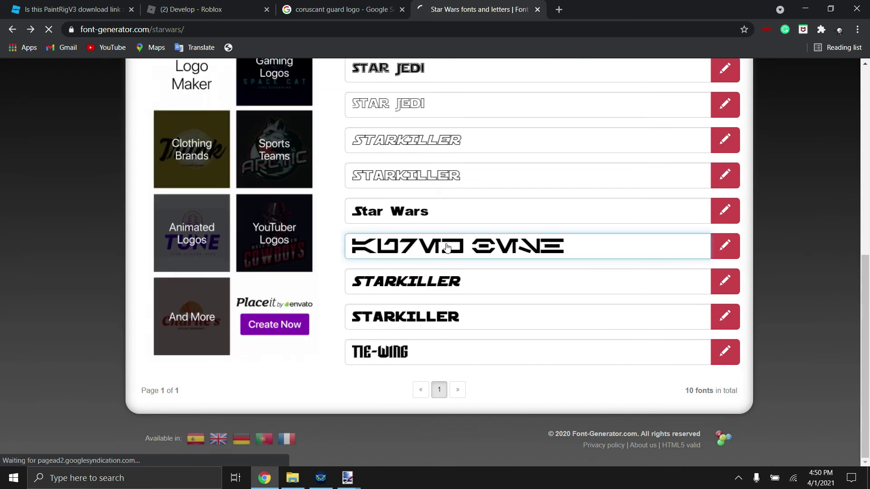
left_click(410, 250)
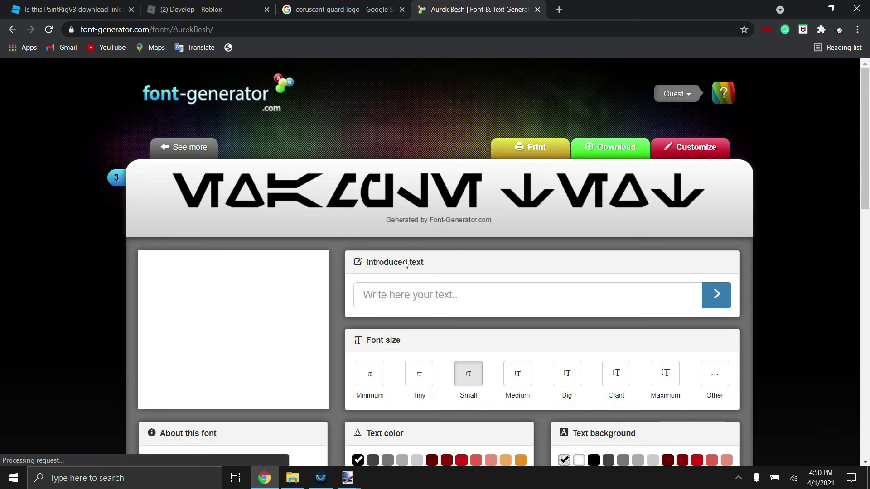
left_click(423, 296)
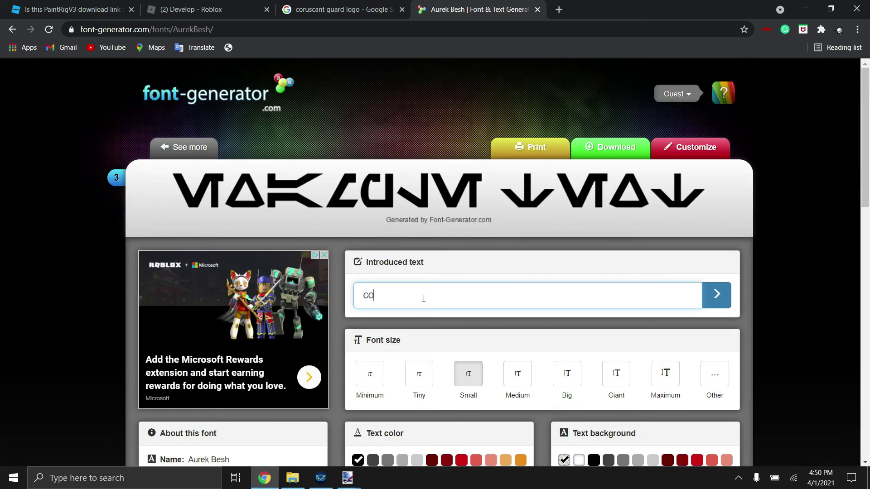
type("coruscant guard")
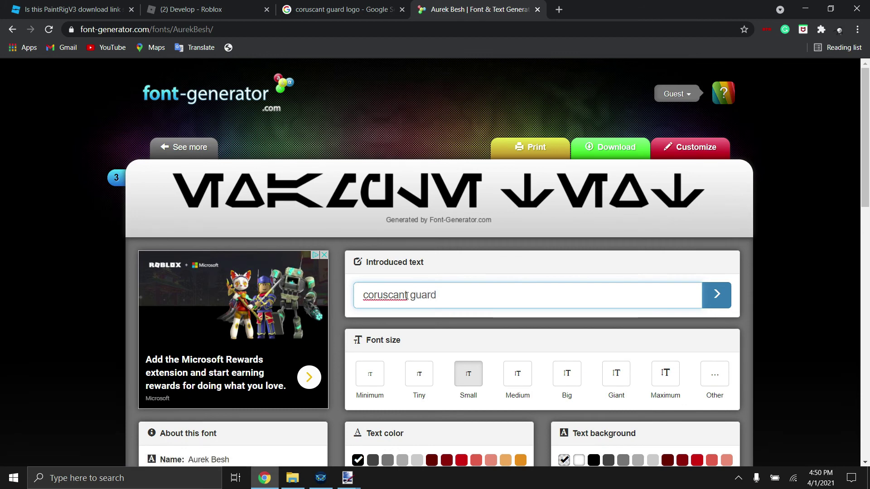
scroll(432, 296, "down", 1)
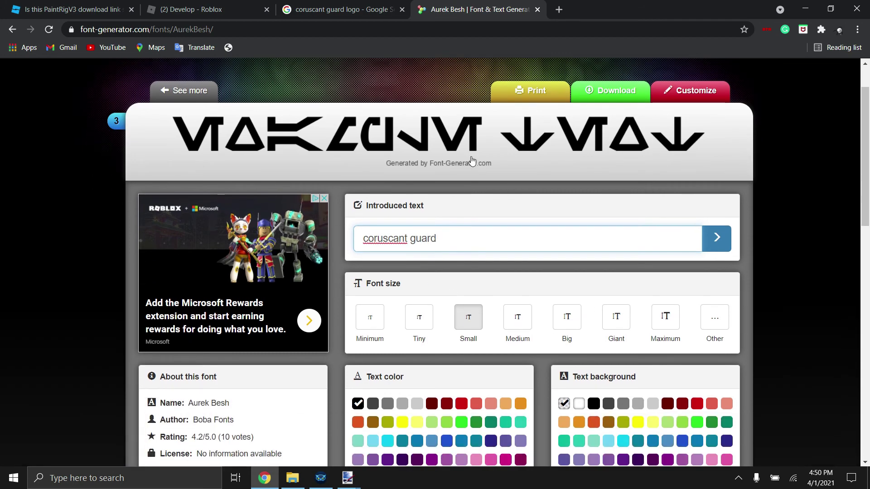
type("guard")
left_click(725, 247)
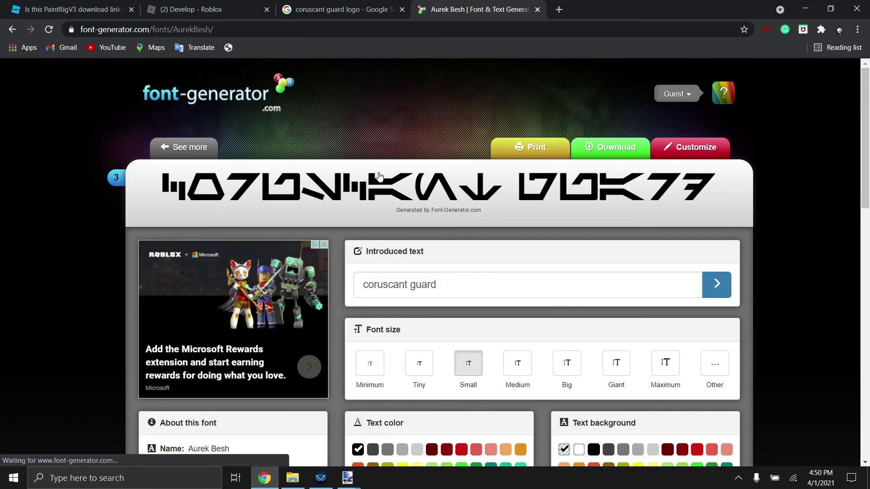
- Download the generated Aurek Besh lettering as a PNG image
scroll(379, 184, "down", 8)
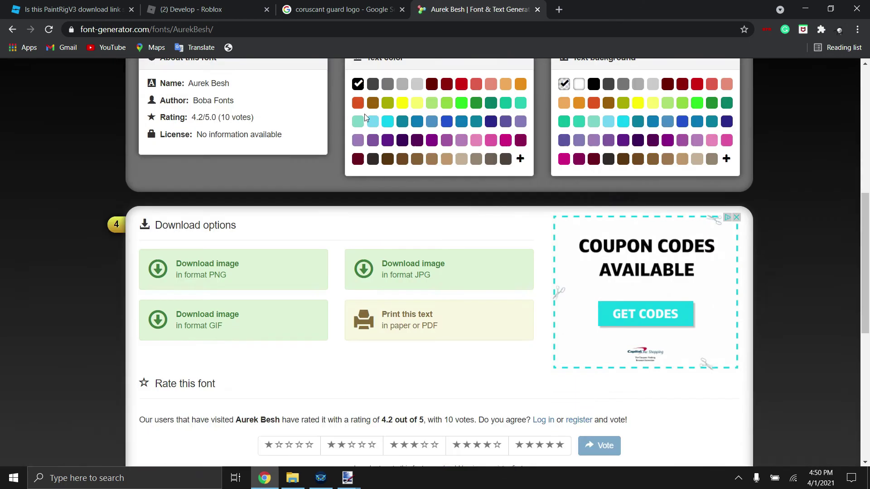
scroll(365, 113, "up", 8)
scroll(316, 185, "down", 8)
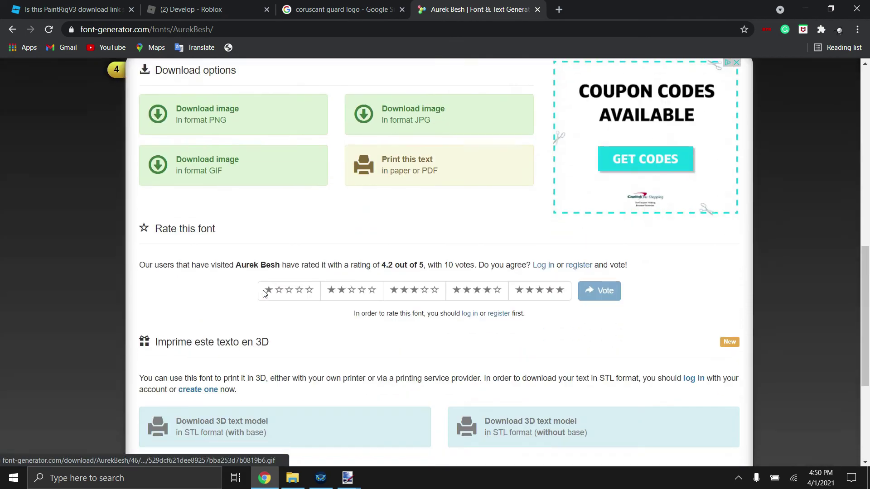
left_click(193, 119)
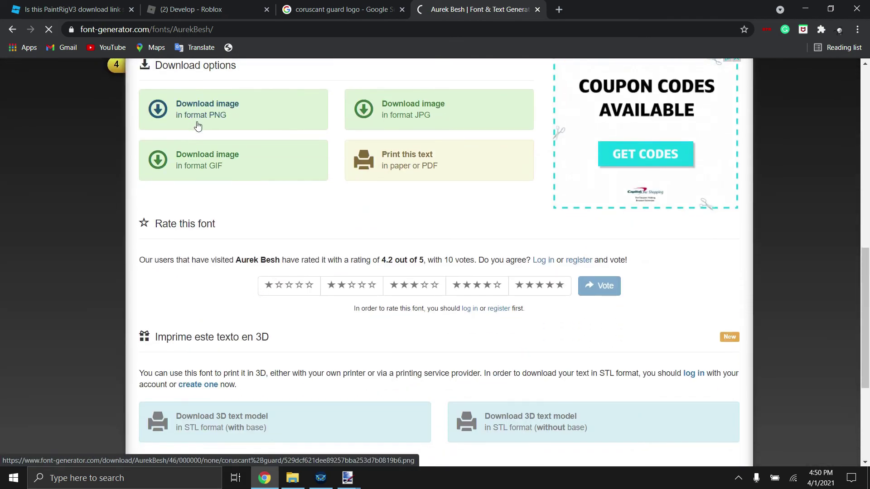
- Switch to paint.net, open generatedtext.png and crop it to the lettering, leaving out most of the generator's credit line
left_click(347, 478)
left_click(12, 22)
left_click(25, 49)
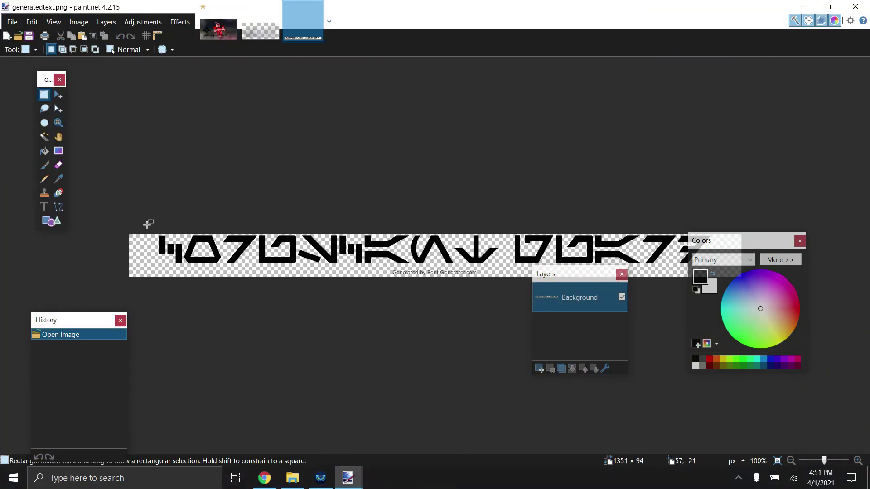
left_click_drag(147, 238, 733, 268)
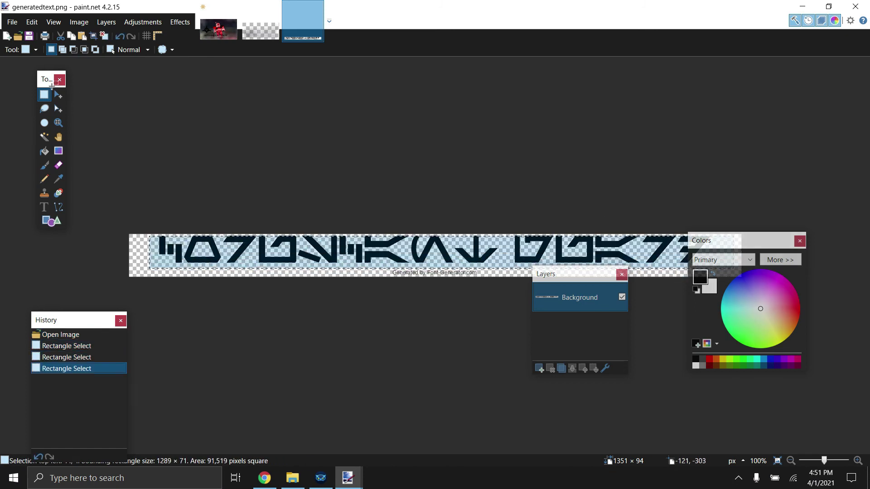
left_click(79, 21)
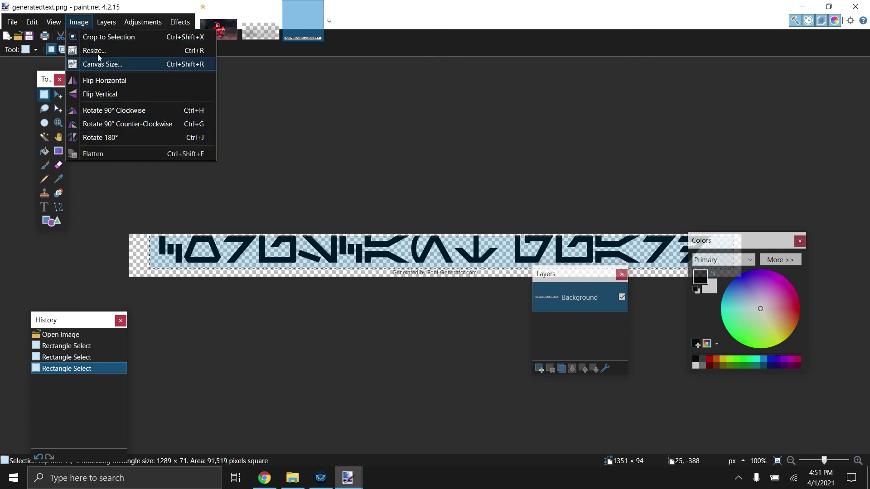
left_click(109, 38)
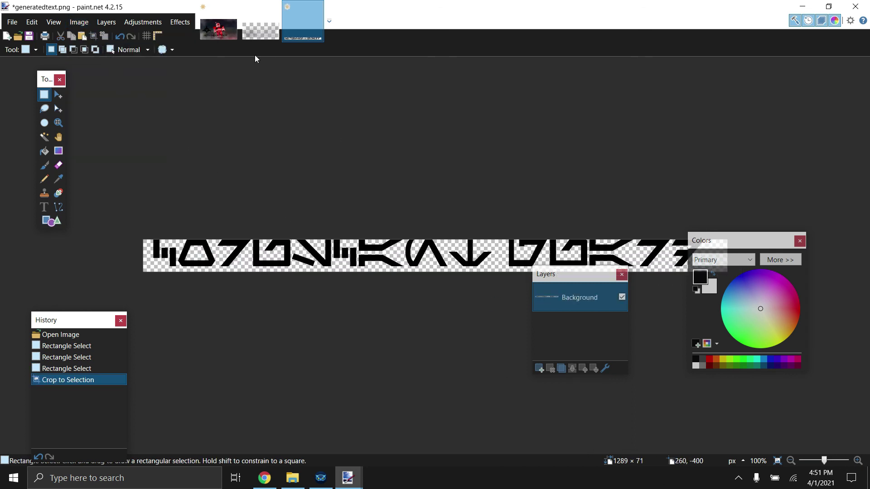
- Return to reddudeepicGFX.png, cut and re-paste the lettering on Layer 6, and position it below the logo across the trooper's legs
left_click(218, 29)
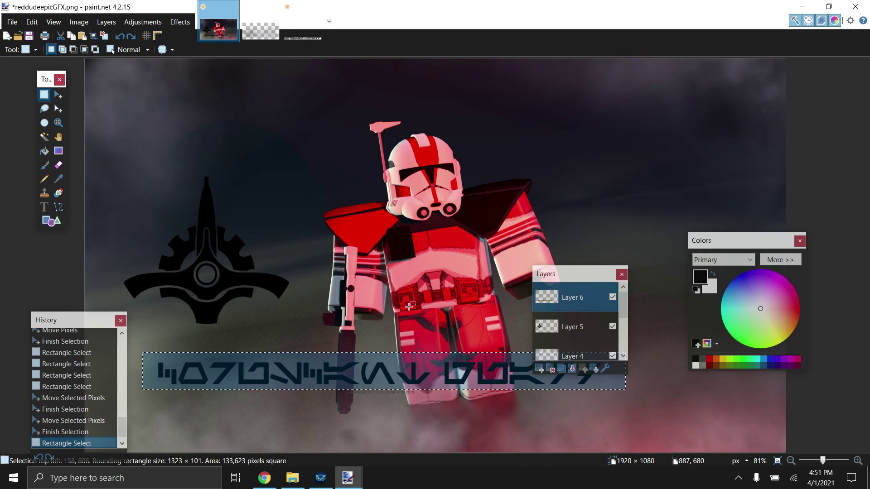
key("ctrl+x")
key("ctrl+v")
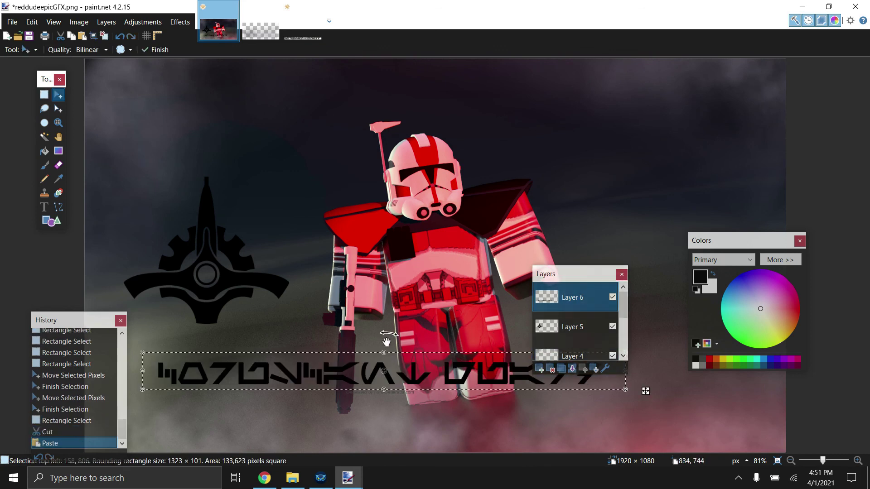
left_click_drag(433, 362, 421, 346)
left_click_drag(567, 274, 519, 168)
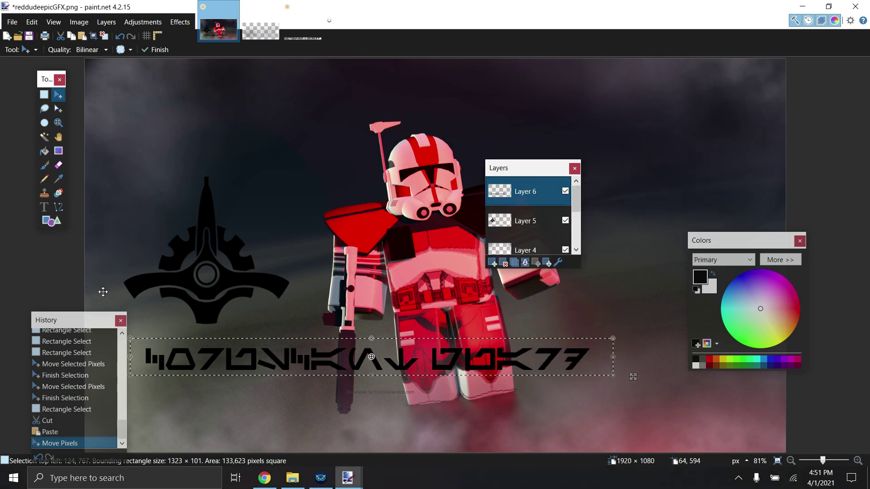
left_click_drag(89, 321, 25, 310)
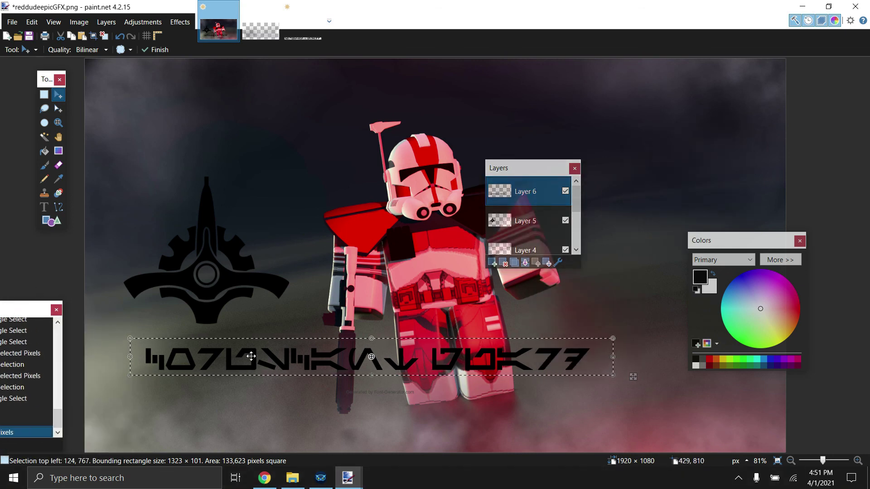
left_click_drag(247, 348, 232, 361)
- Save the finished image in Downloads as the PNG file reddudeepicGFXe.png with default save settings, flattening its layers
left_click(13, 22)
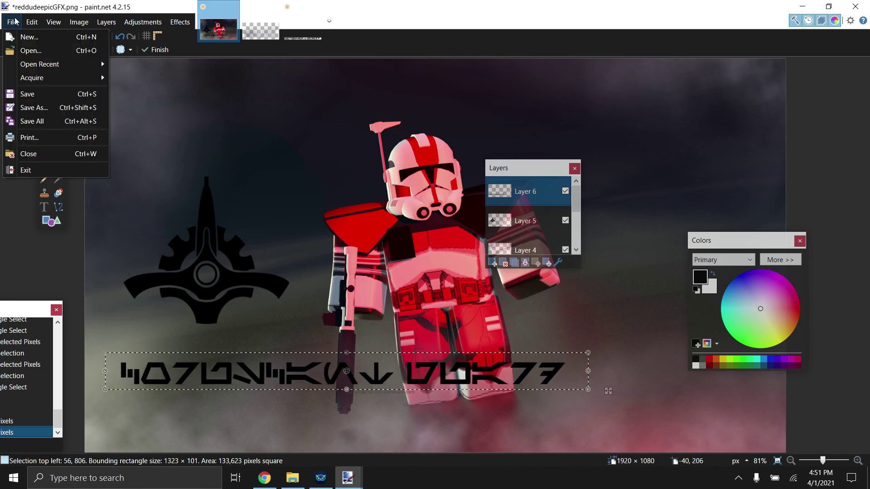
left_click(54, 111)
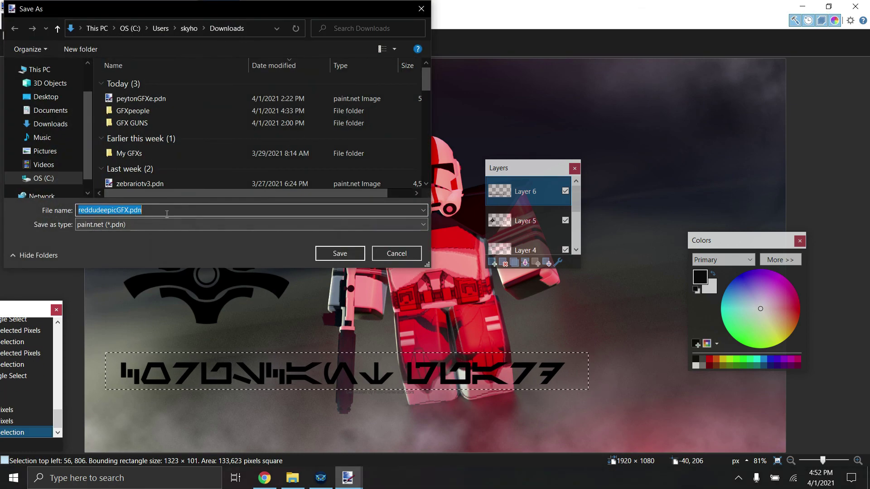
left_click(197, 224)
left_click(197, 224)
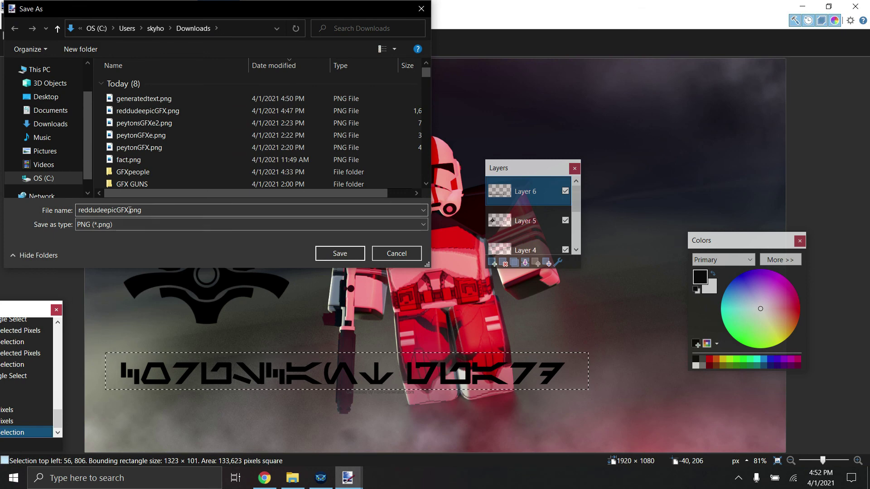
left_click(130, 210)
left_click(129, 210)
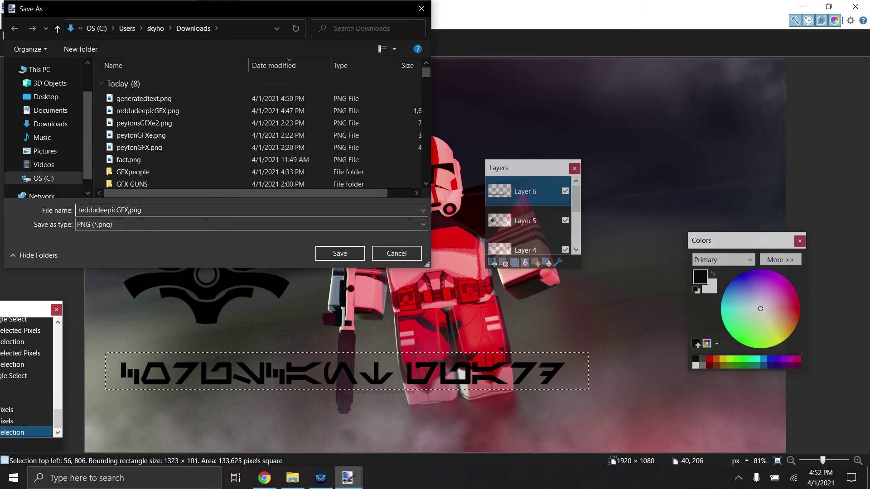
left_click(340, 254)
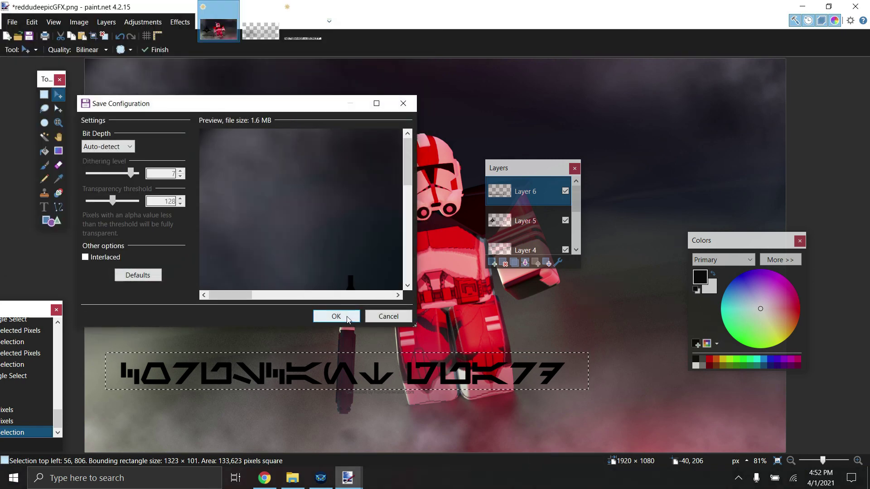
left_click(347, 317)
left_click(375, 281)
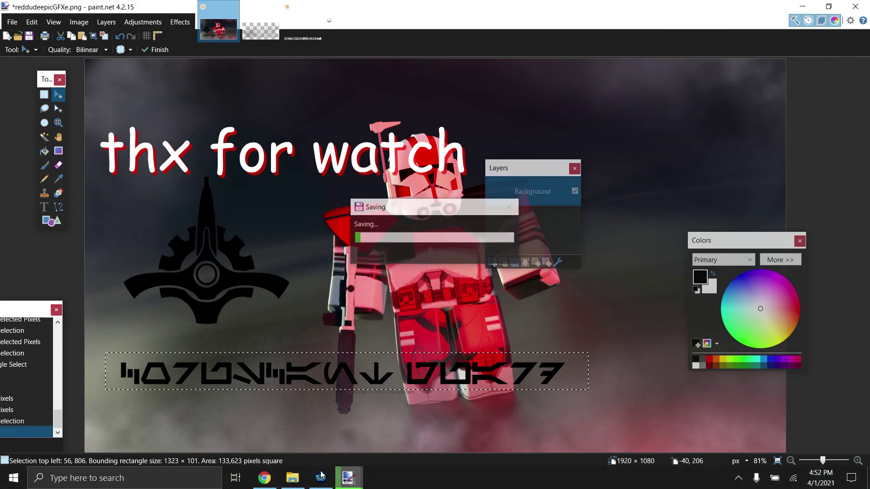
left_click(320, 478)
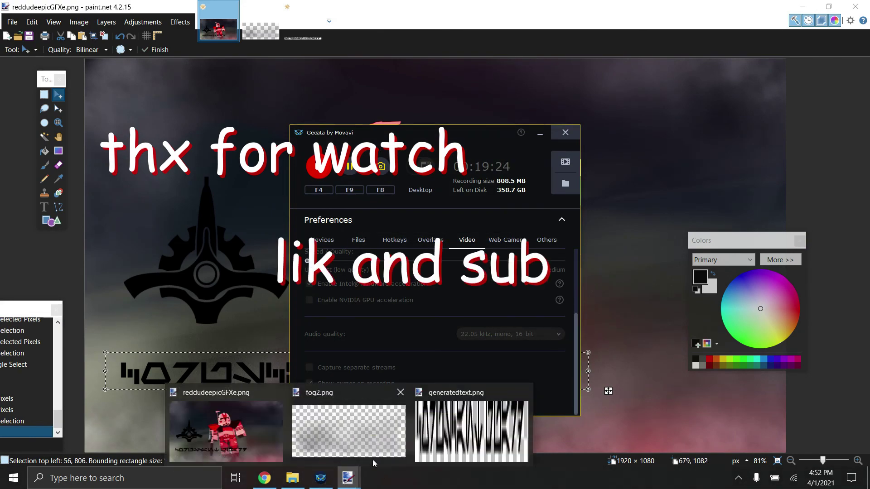
left_click(264, 478)
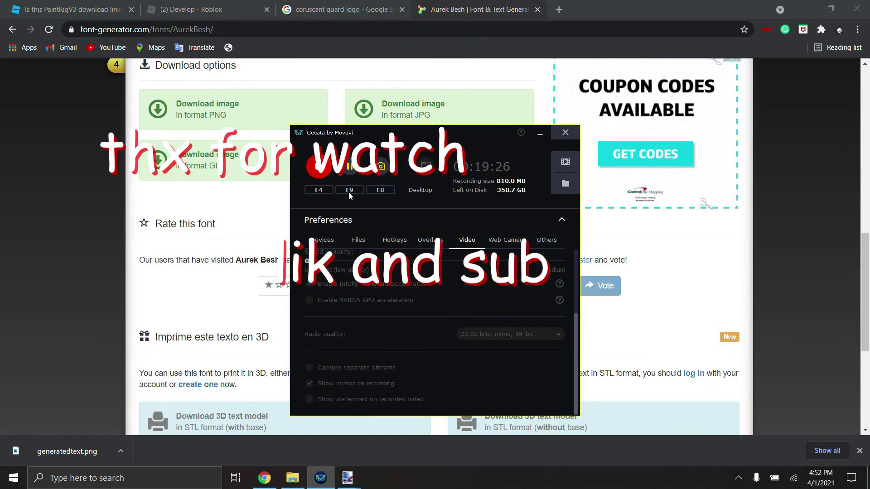